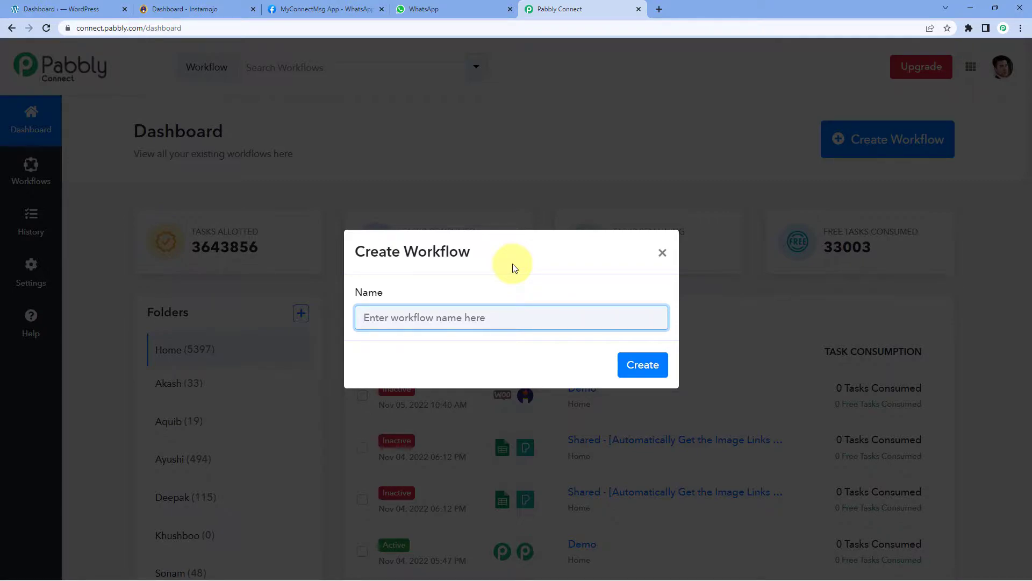
- Name the new workflow "WooCommerce to Instamojo to WhatsApp" and create it
text(WooCommerce to Insta)
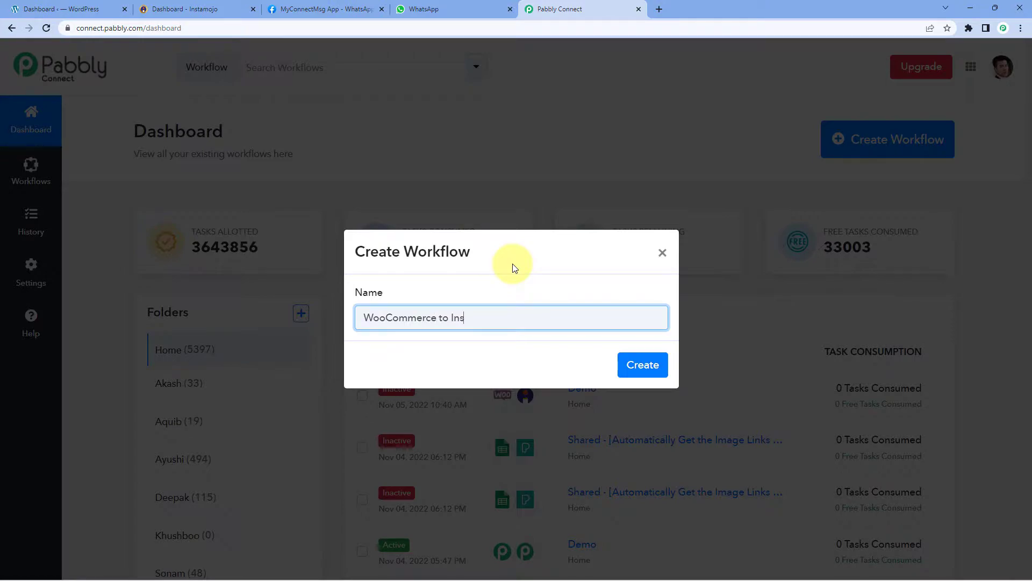
text(mojo to Google)
key(ctrl+shift+Left)
text(WhatsApp)
click(653, 366)
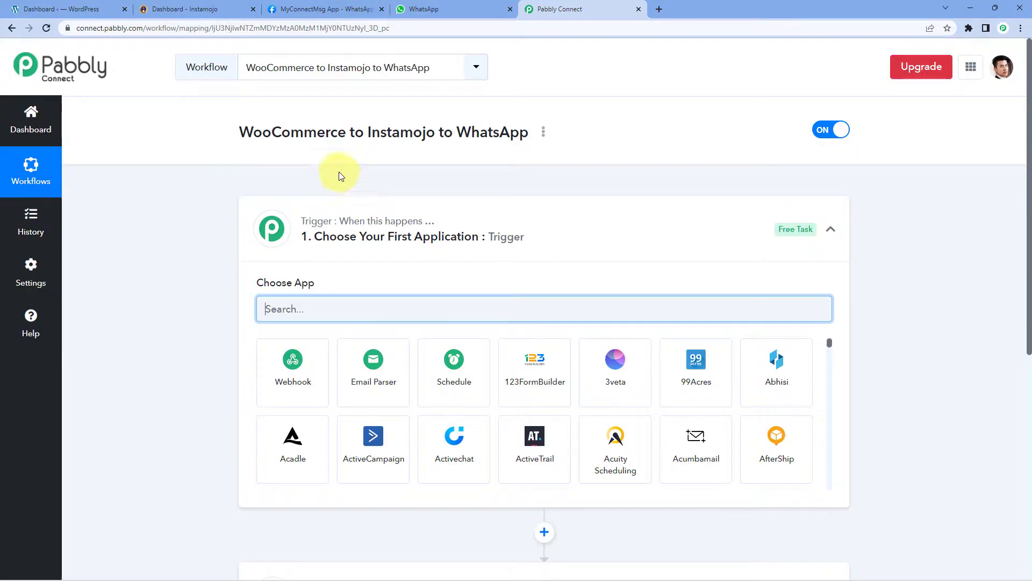
click(505, 234)
scroll(201, 196, down, 1)
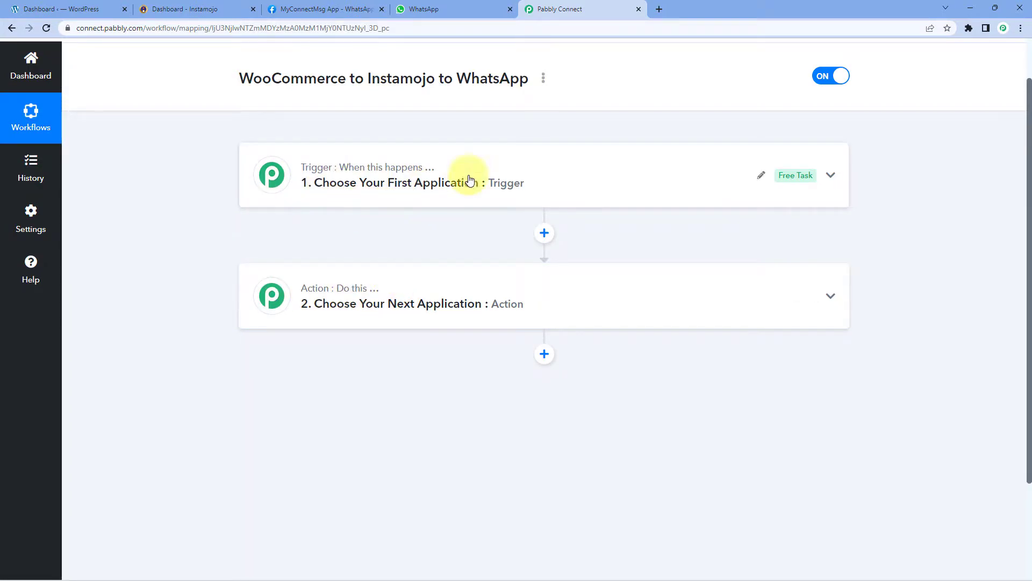
click(493, 159)
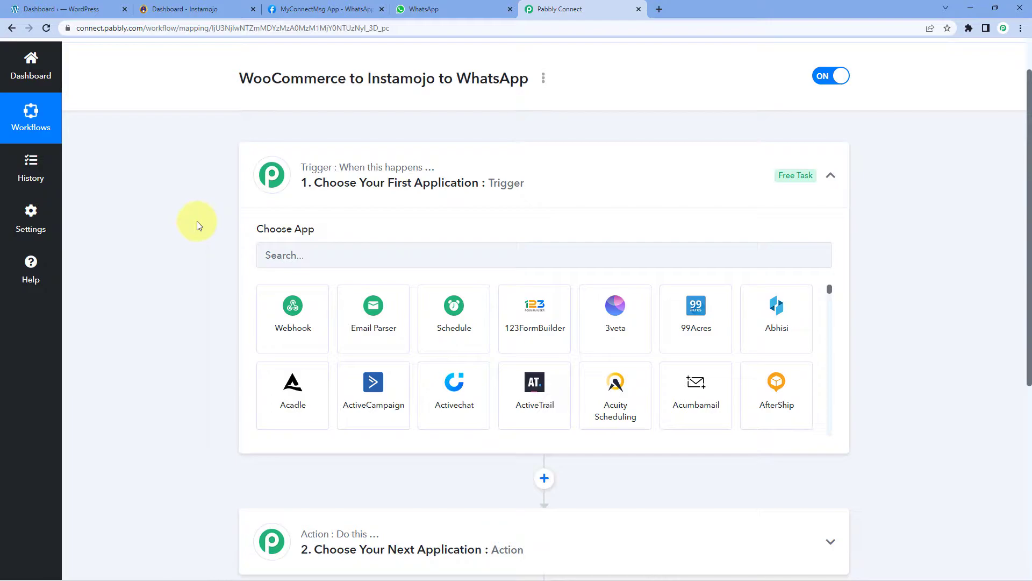
- Set the workflow's trigger app to WooCommerce with the trigger event New Order Created
scroll(197, 222, down, 1)
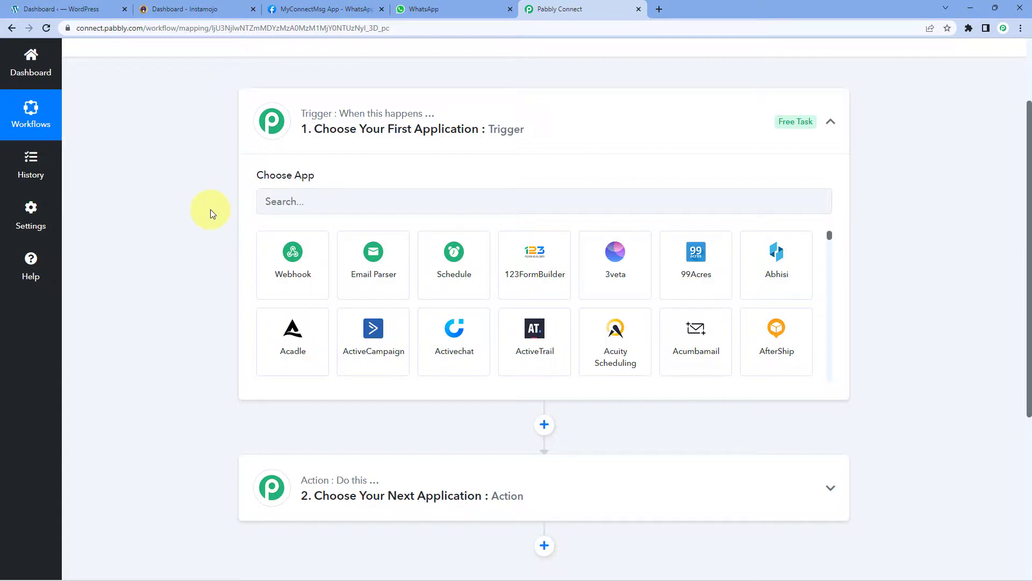
click(349, 200)
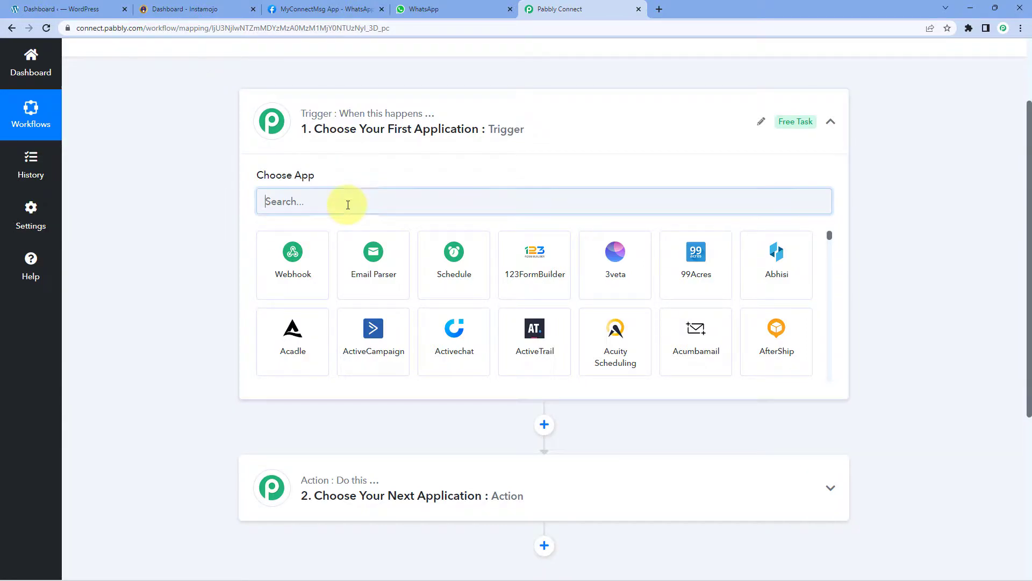
text(WooCommer)
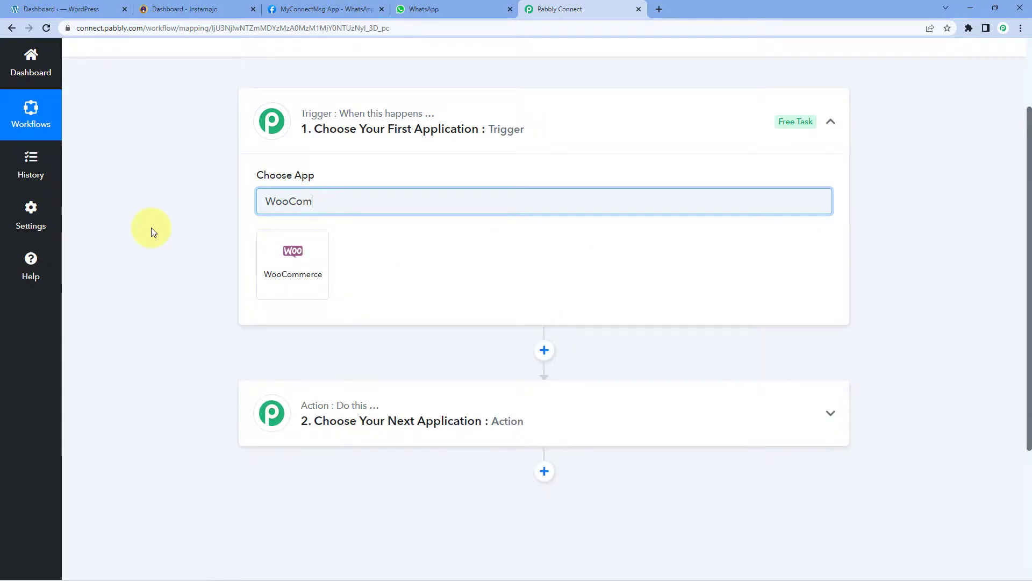
text(ce)
click(290, 254)
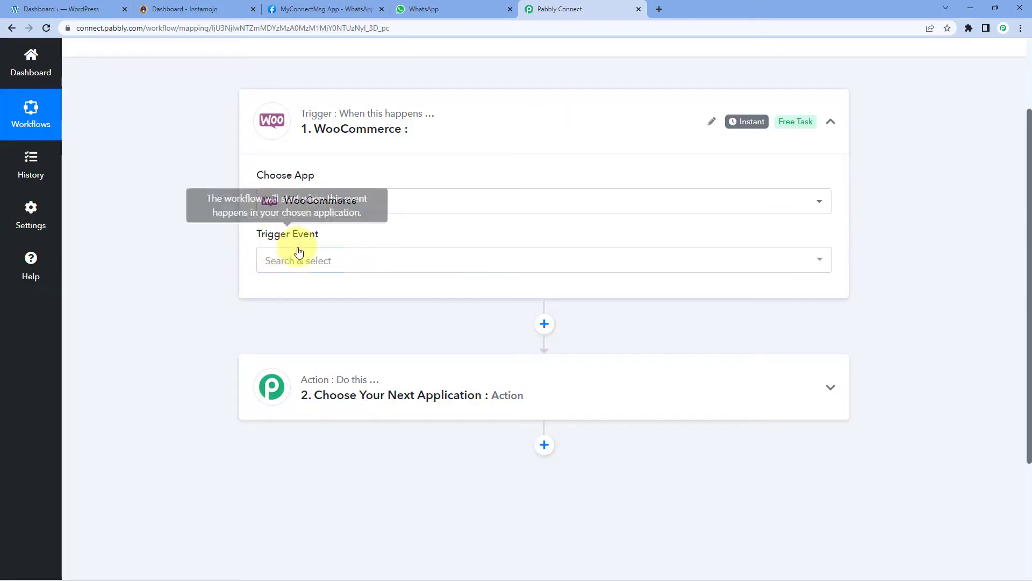
click(326, 273)
scroll(211, 244, down, 2)
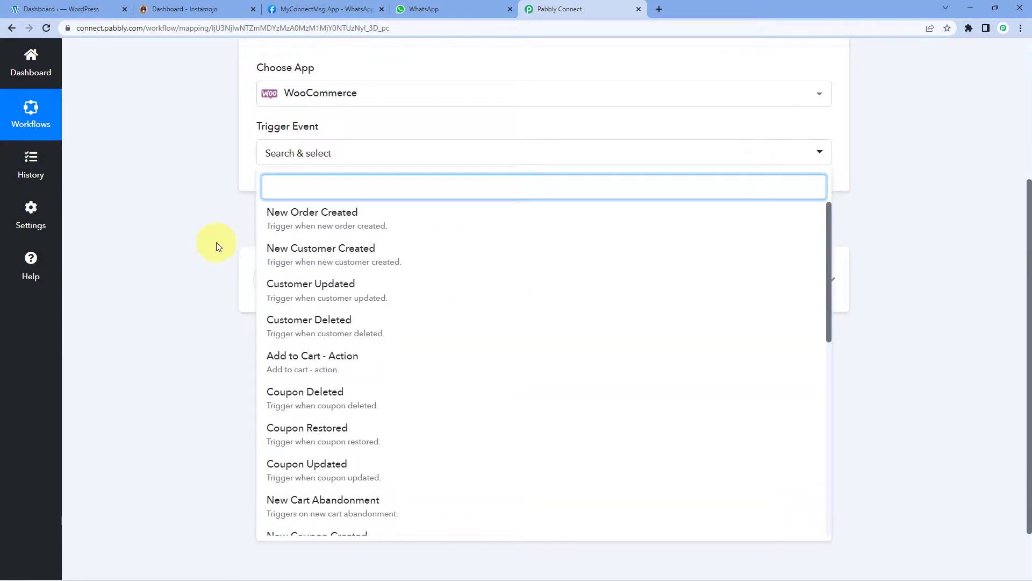
click(402, 224)
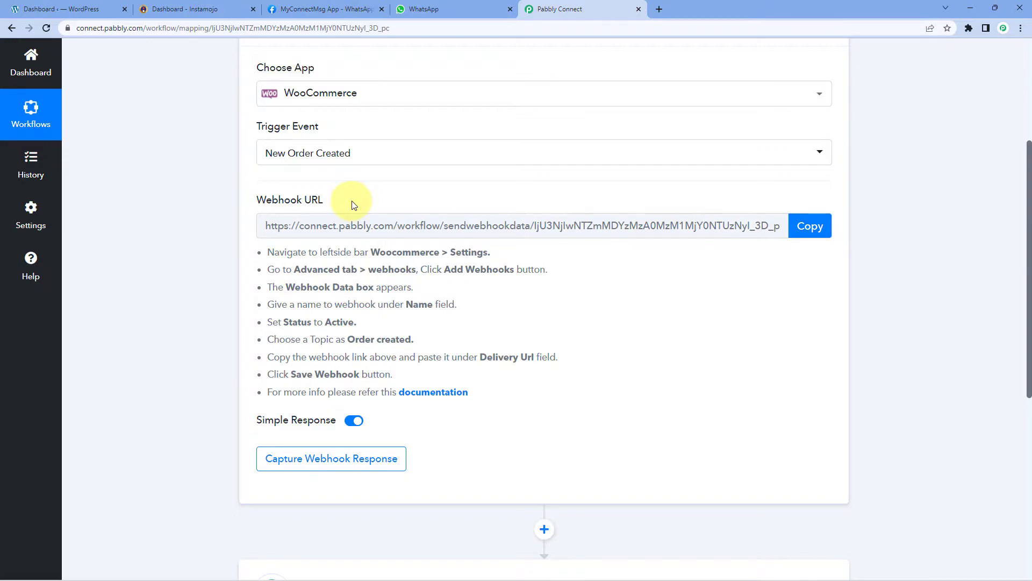
- Review the WooCommerce webhook setup instructions and copy the trigger's webhook URL
drag(261, 253, 285, 254)
drag(304, 291, 473, 392)
click(535, 323)
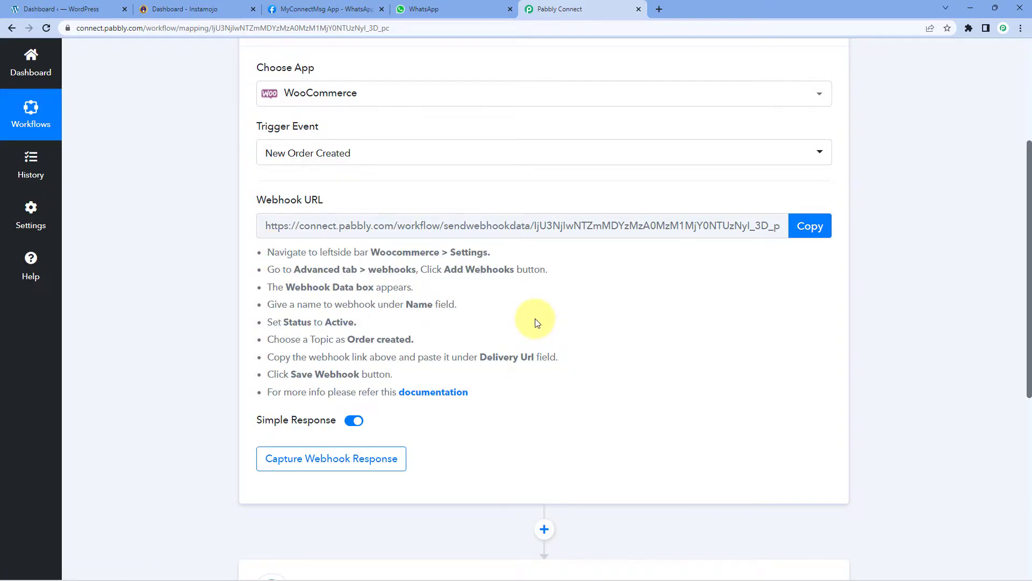
click(809, 225)
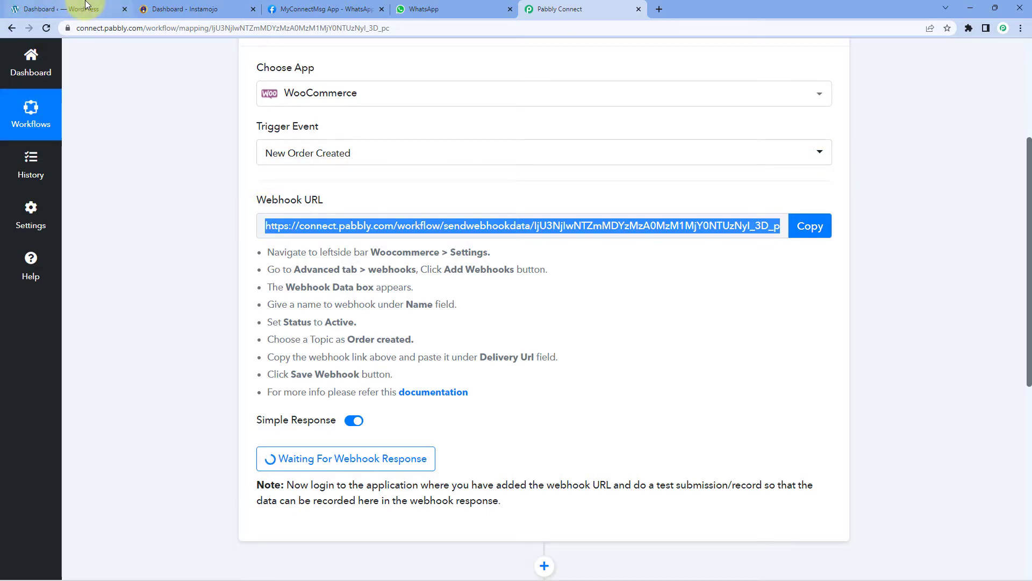
- Switch to the WordPress dashboard and start a new webhook in WooCommerce's advanced settings
click(78, 7)
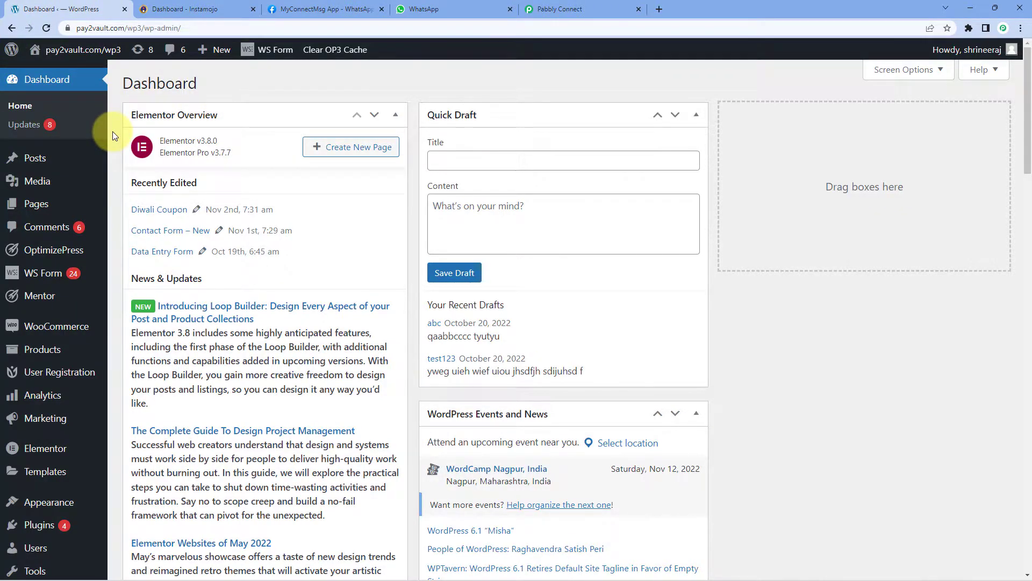
scroll(112, 165, down, 2)
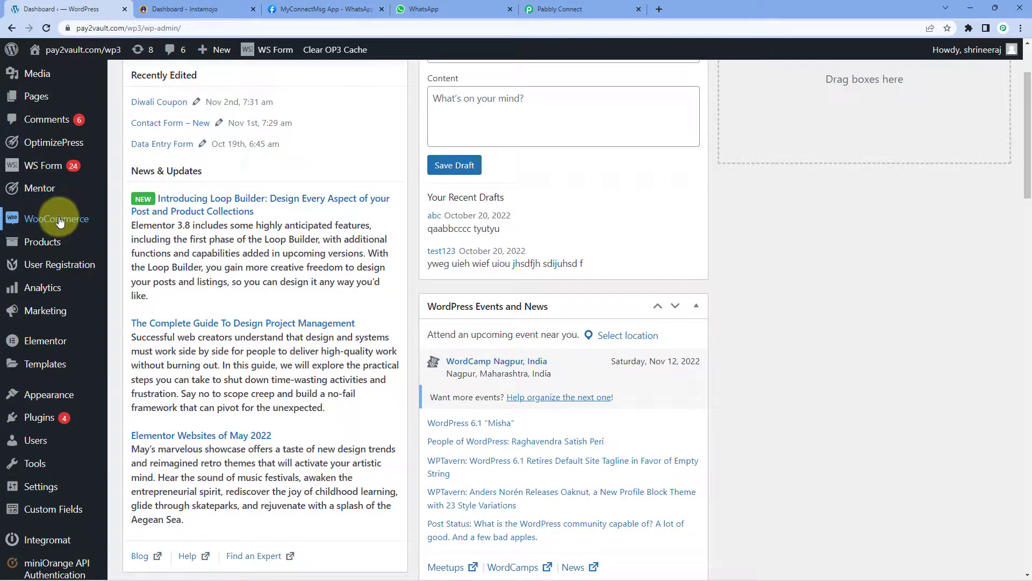
mouse_move(51, 223)
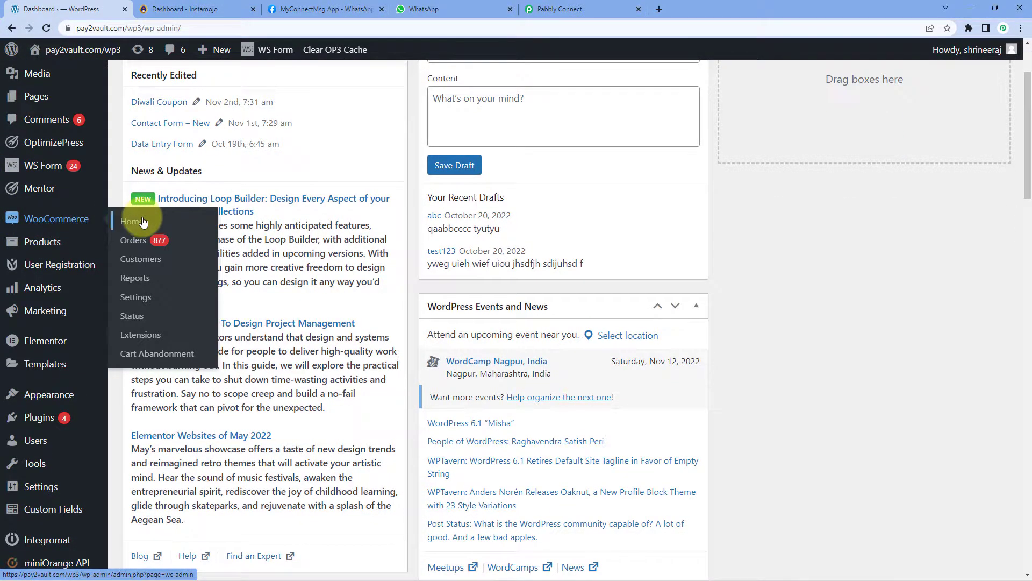
click(147, 304)
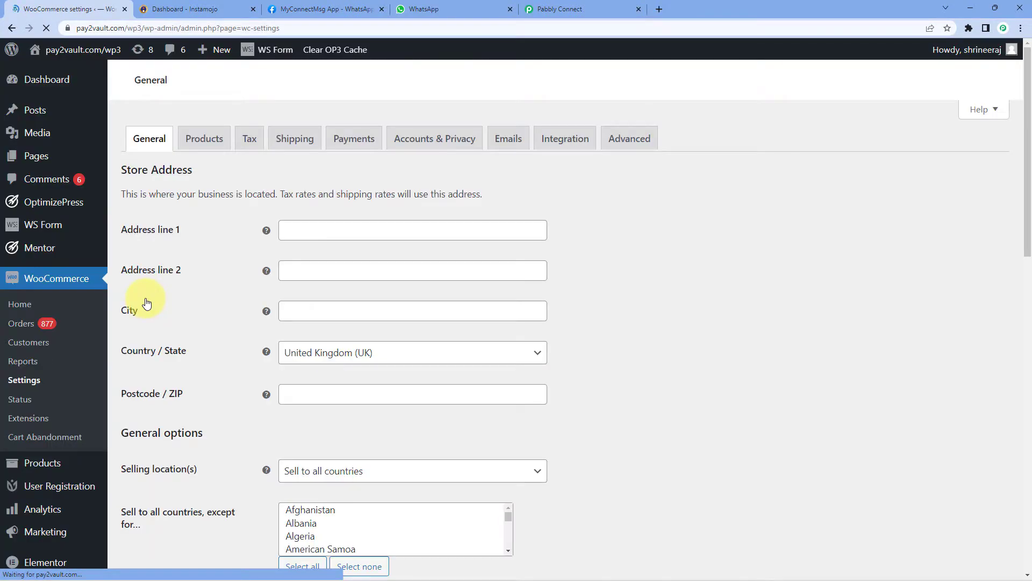
click(639, 142)
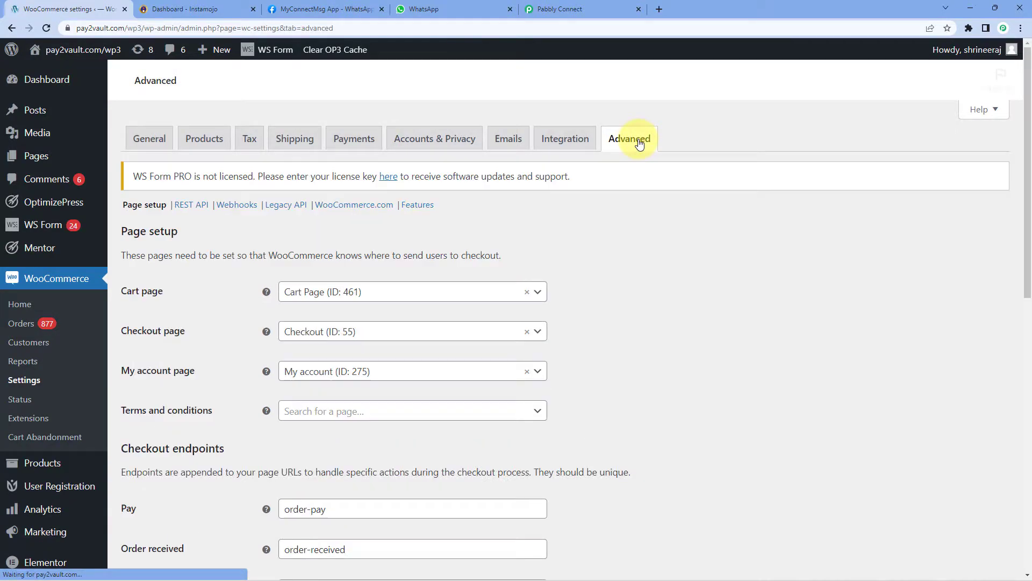
click(239, 209)
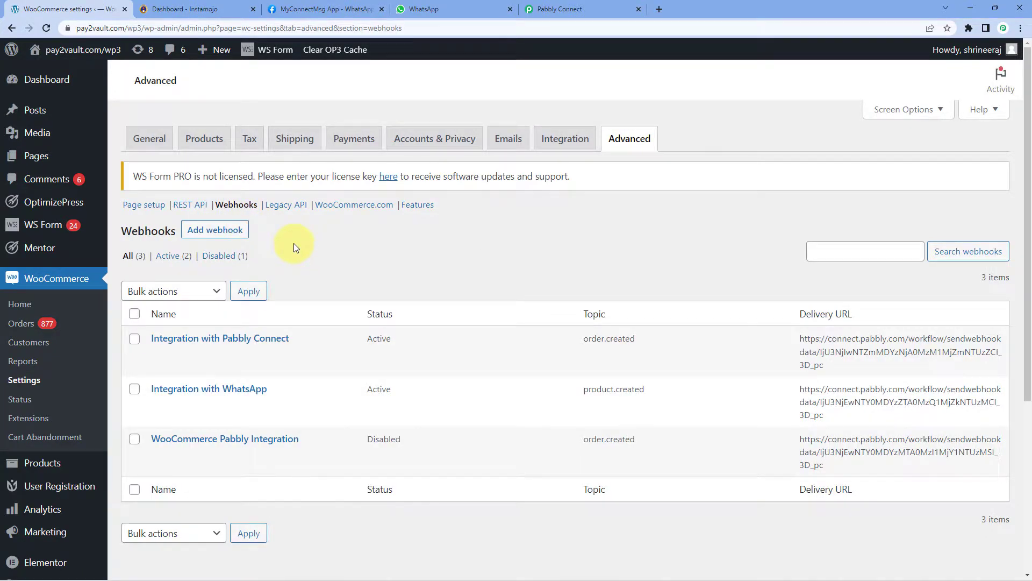
click(216, 235)
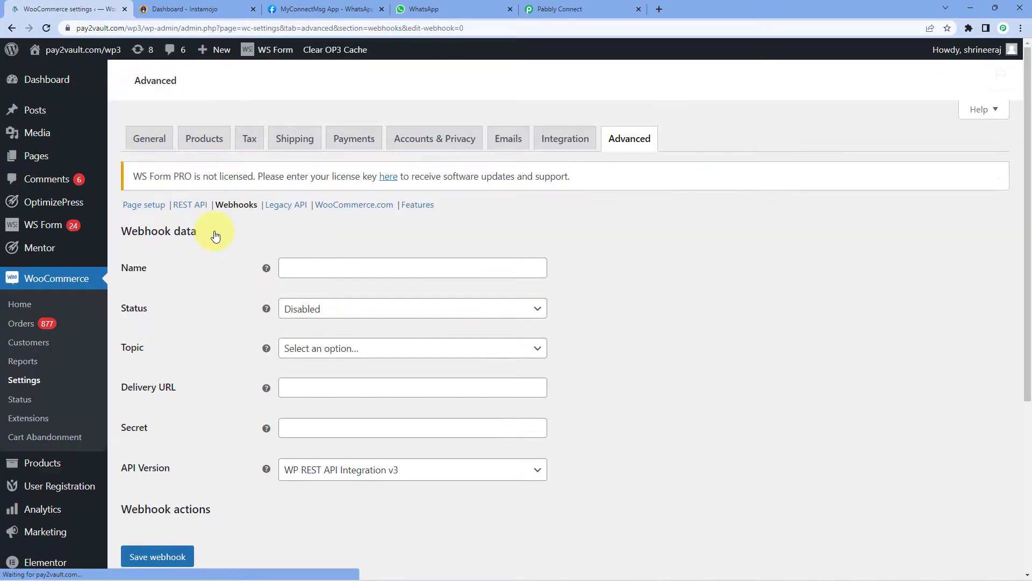
- Name the webhook Pabbly, set its status to Active and choose Order created as its topic
scroll(215, 234, down, 2)
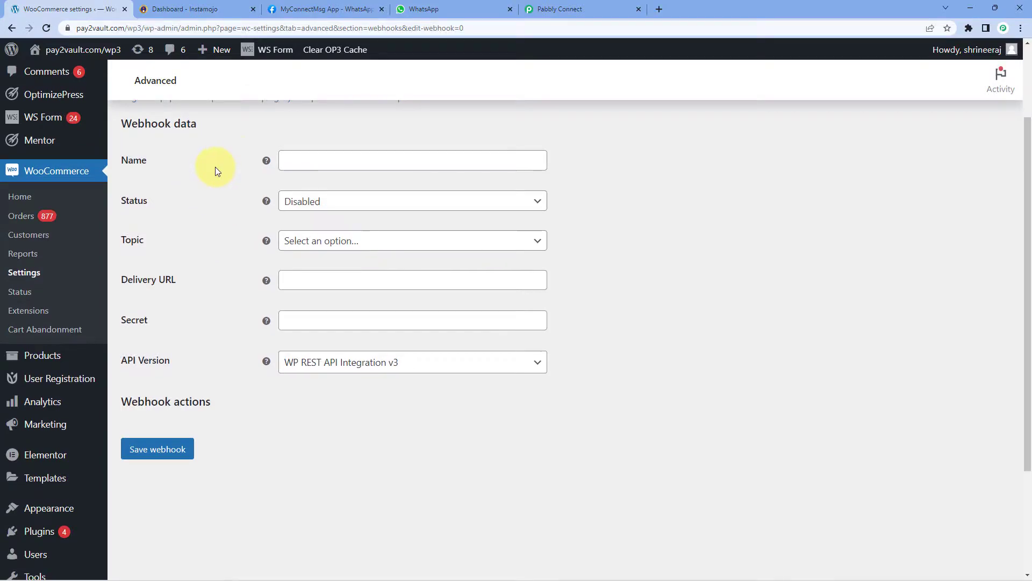
click(305, 160)
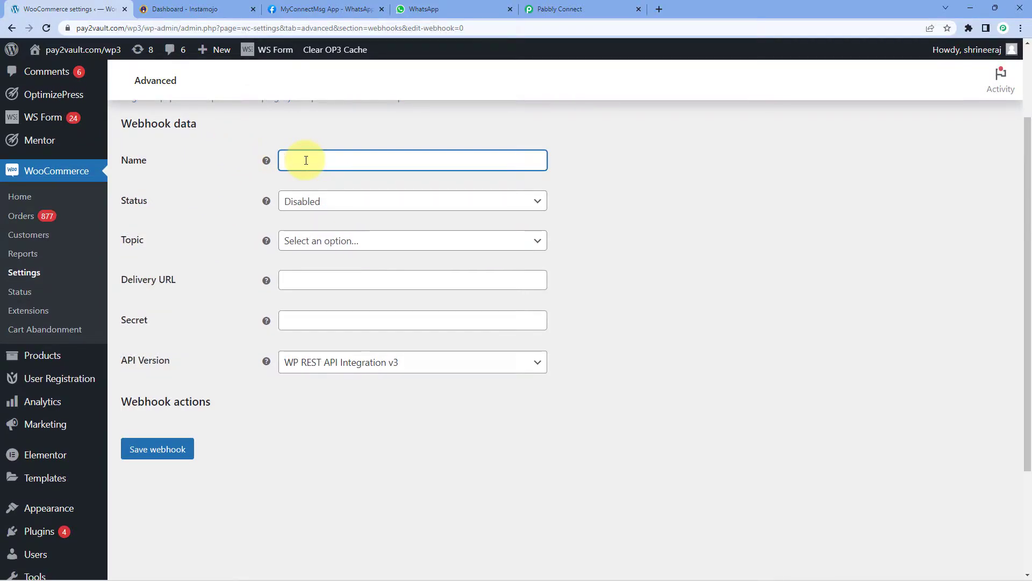
text(pabbly)
key(BackSpace)
text(P)
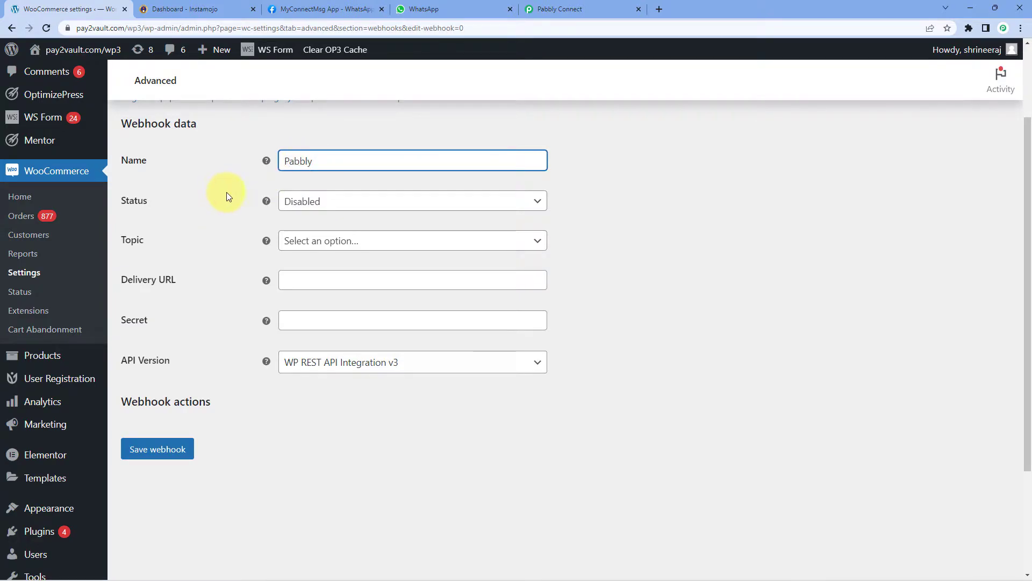
click(347, 202)
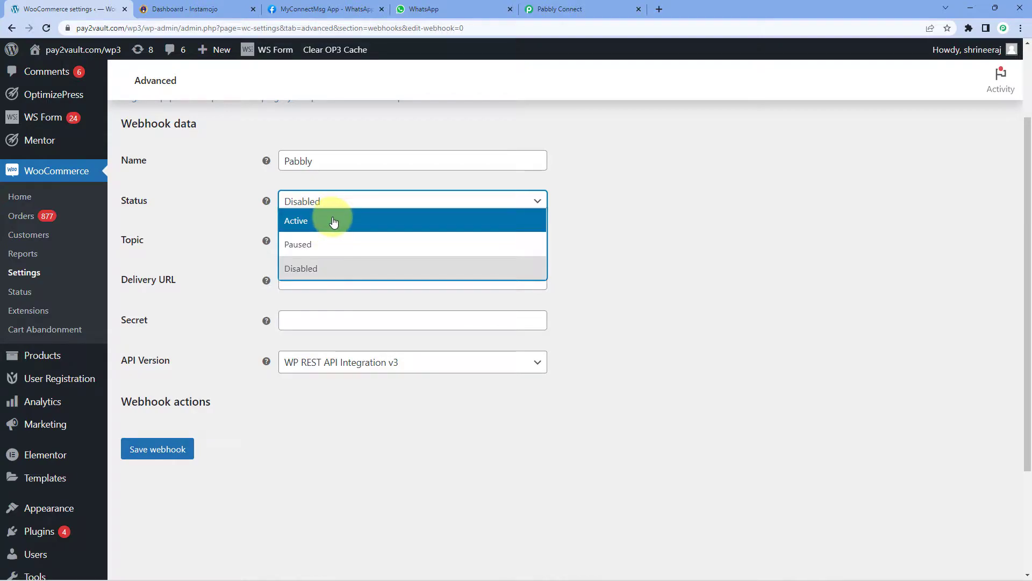
click(304, 220)
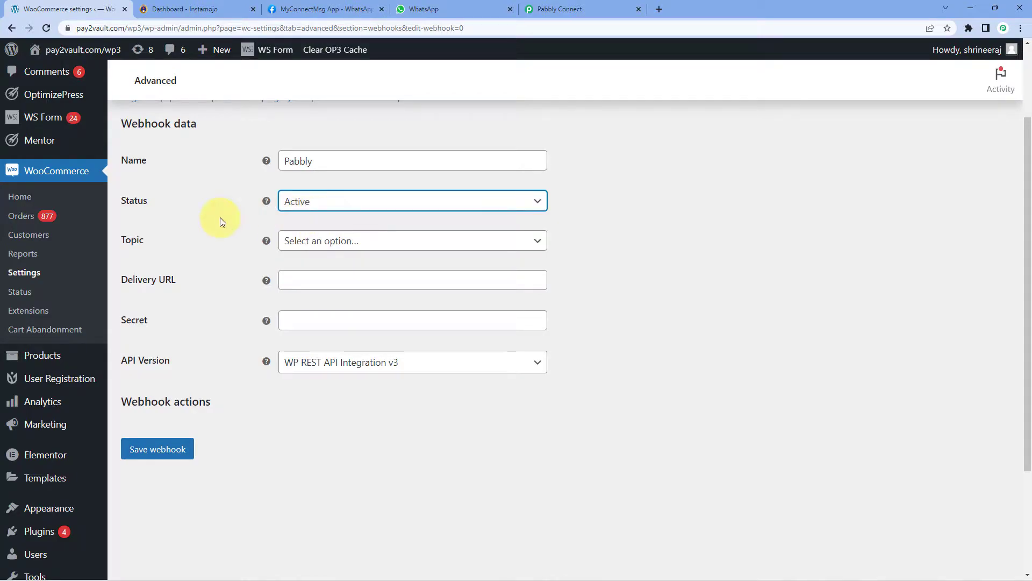
click(415, 246)
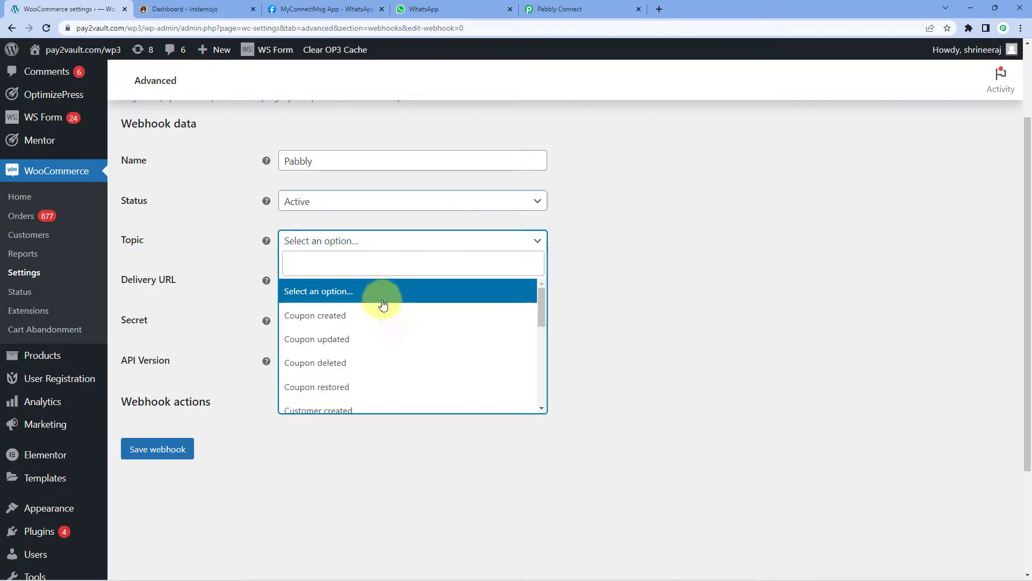
scroll(383, 316, down, 5)
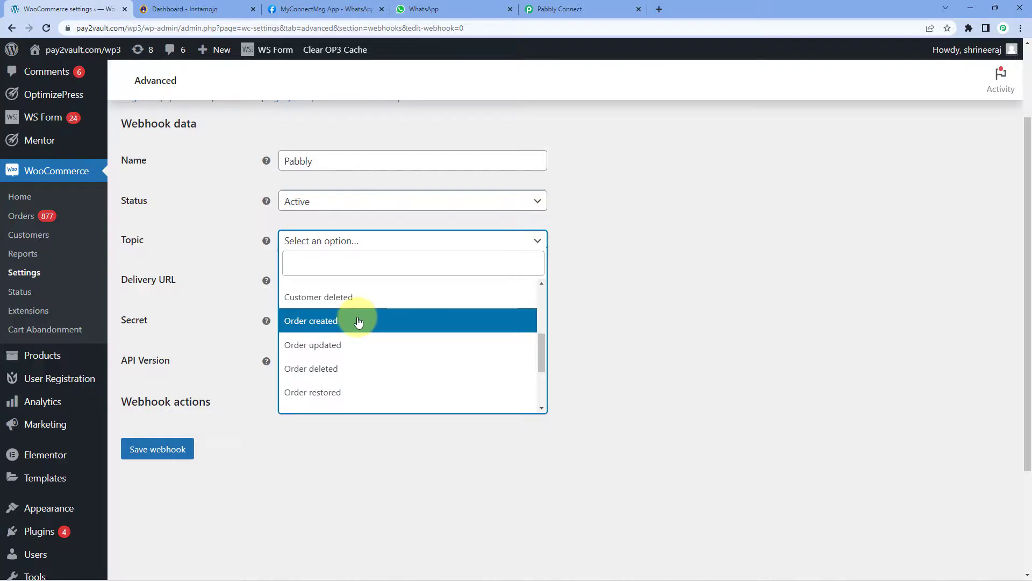
click(359, 322)
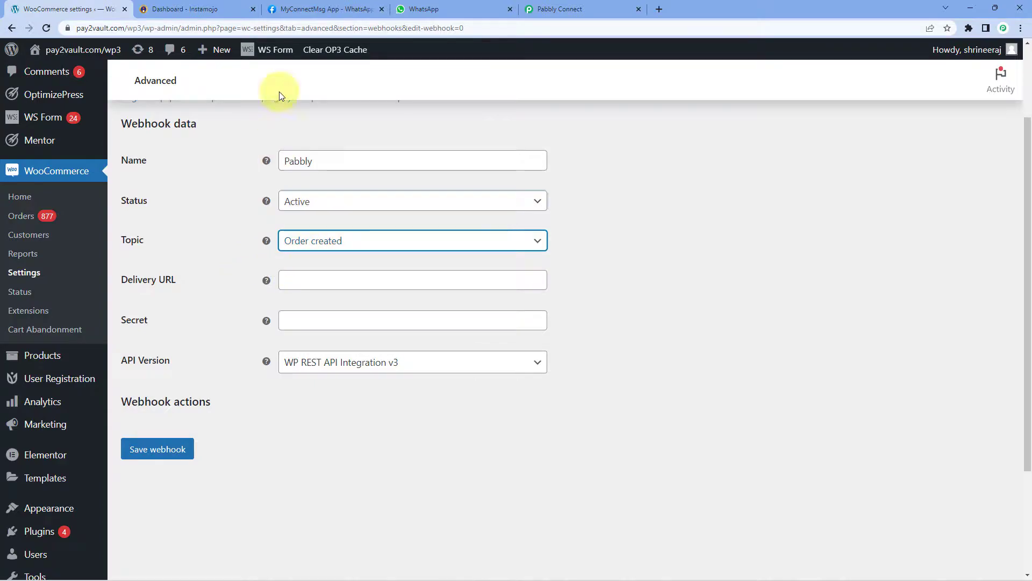
- Check the required topic in the Pabbly Connect instructions, then paste the copied URL as the WooCommerce webhook's delivery URL and save it
click(541, 6)
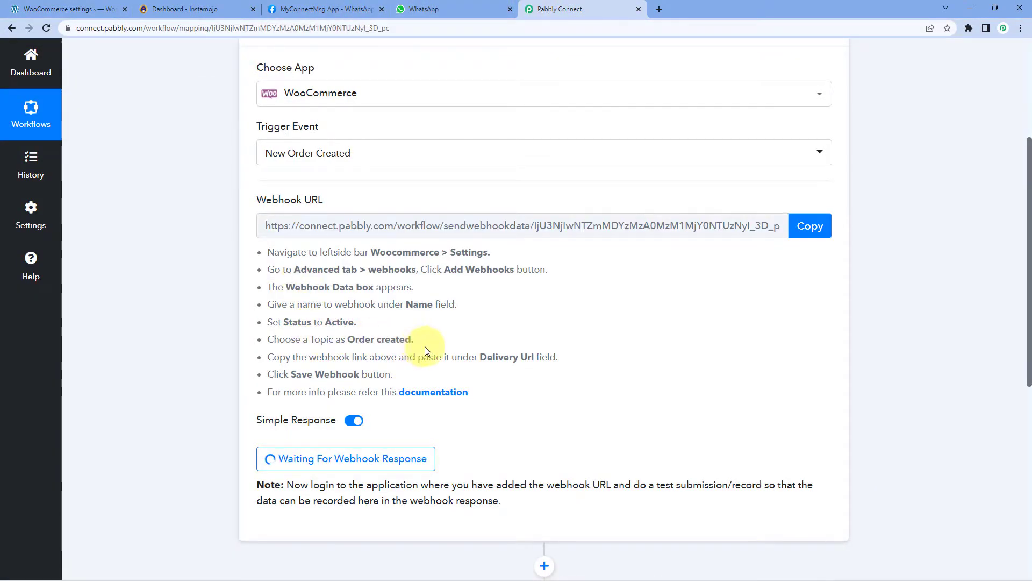
drag(414, 340, 347, 339)
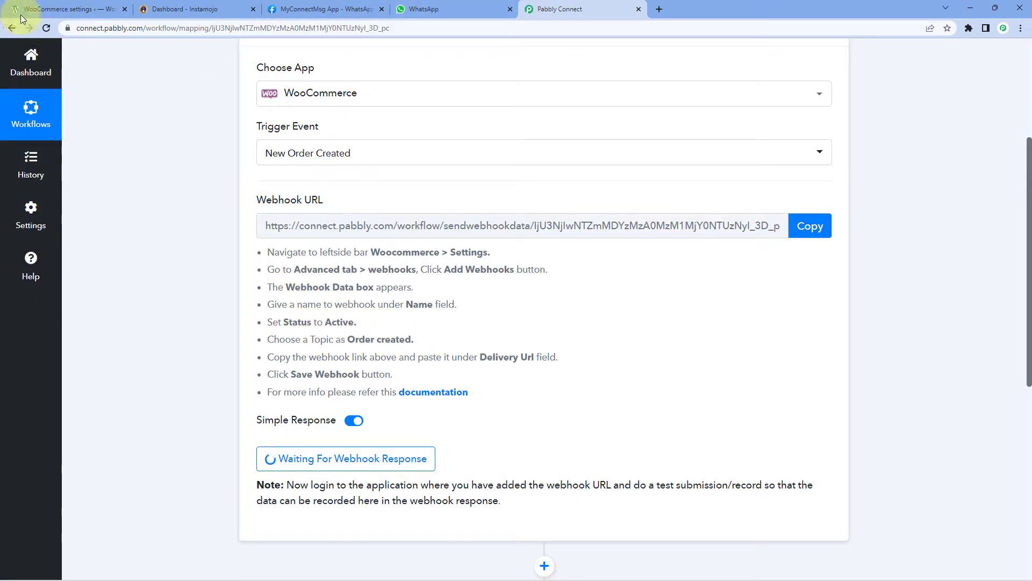
click(52, 6)
click(303, 282)
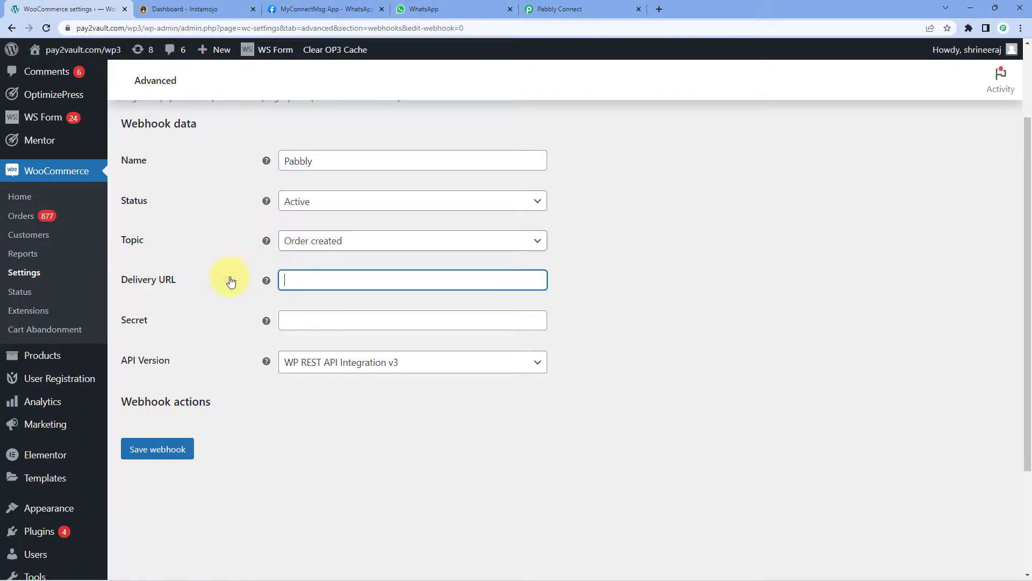
right_click(300, 283)
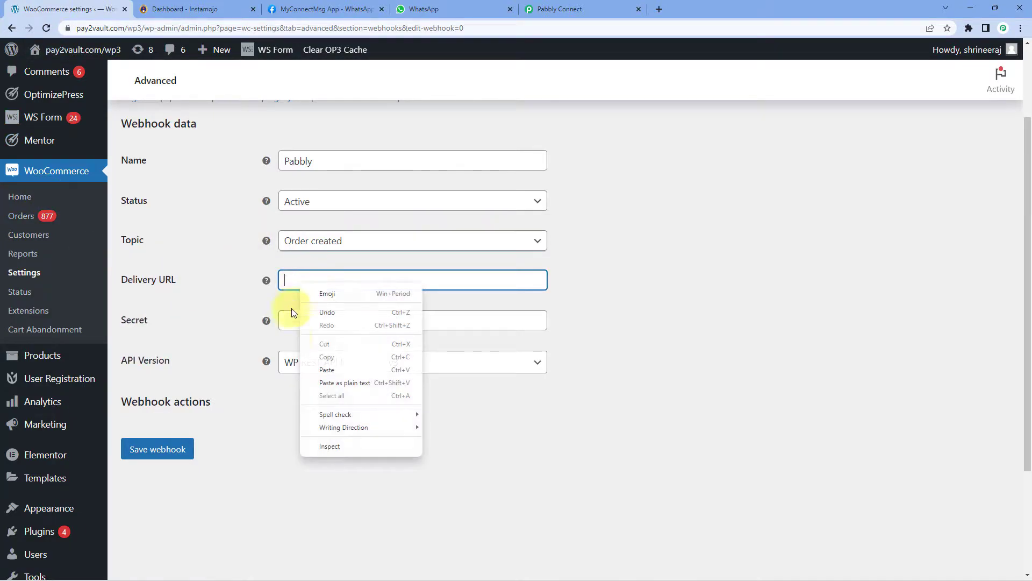
click(317, 374)
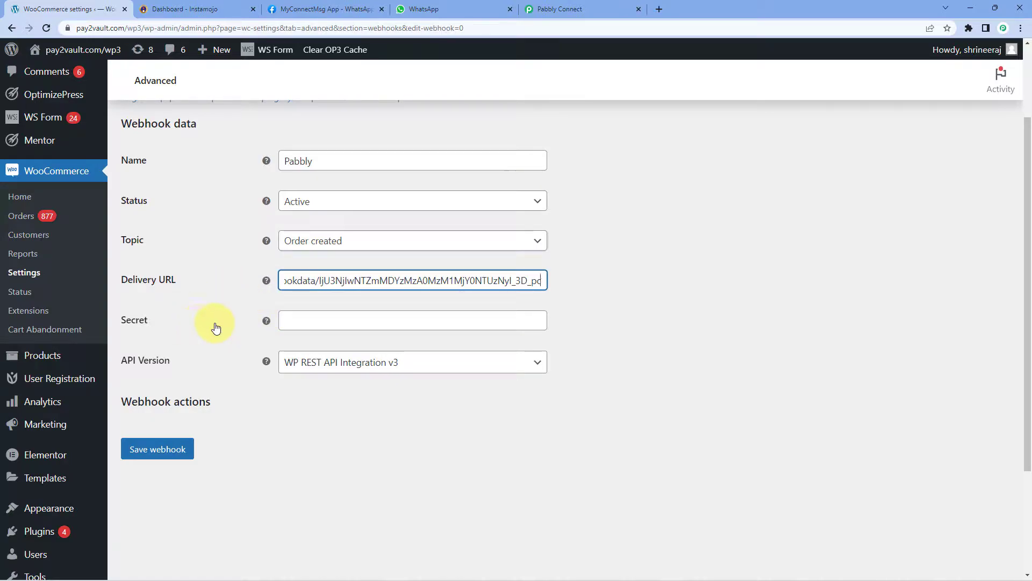
click(164, 451)
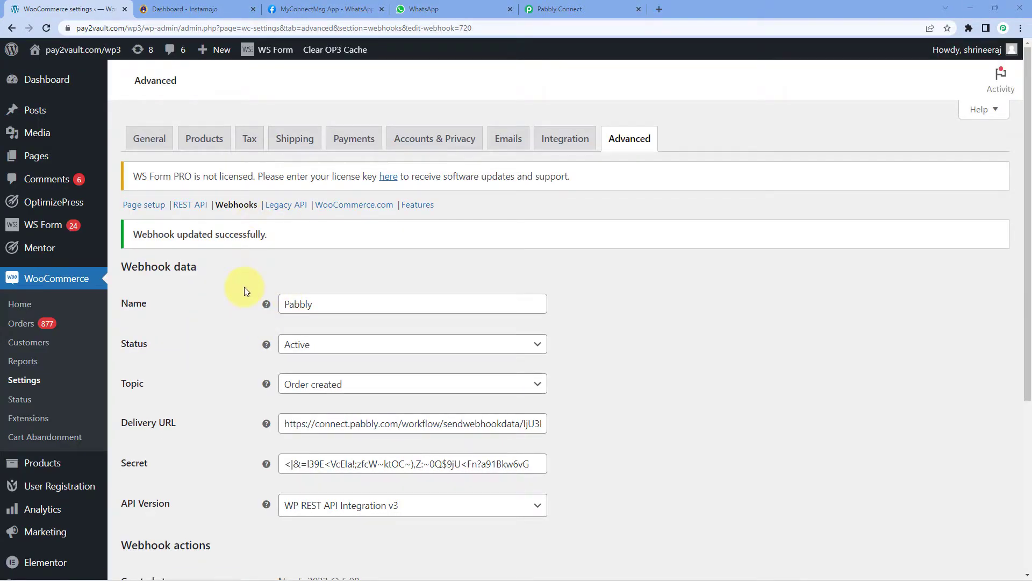
- Switch to Pabbly Connect and start recapturing the webhook response for the WooCommerce trigger
scroll(243, 280, down, 1)
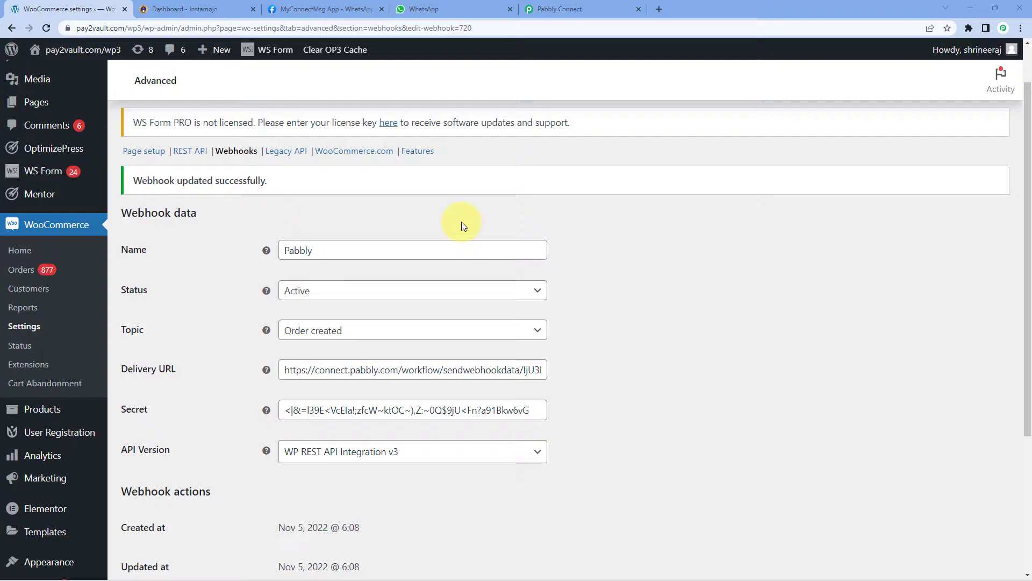
click(573, 10)
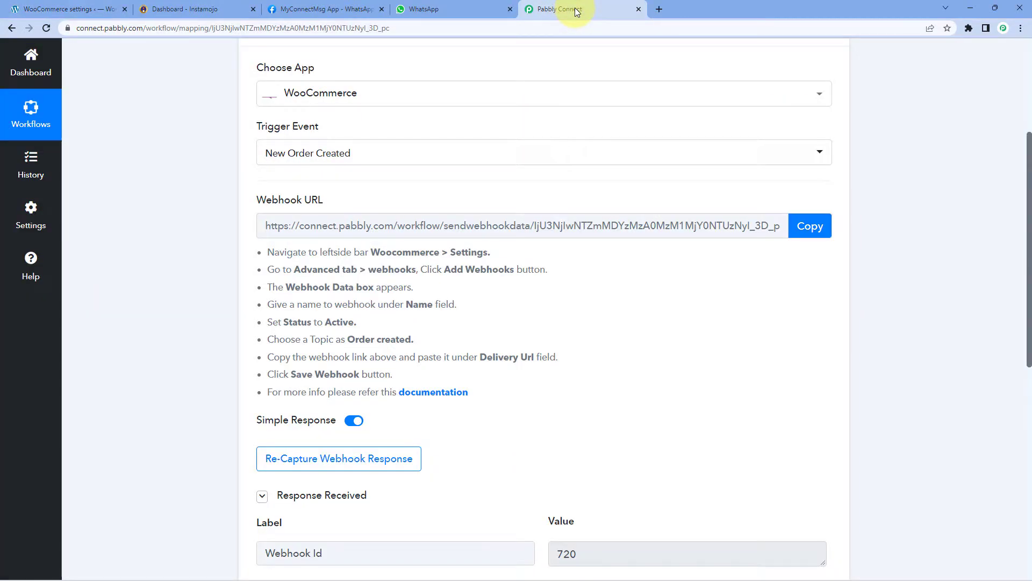
scroll(222, 319, down, 2)
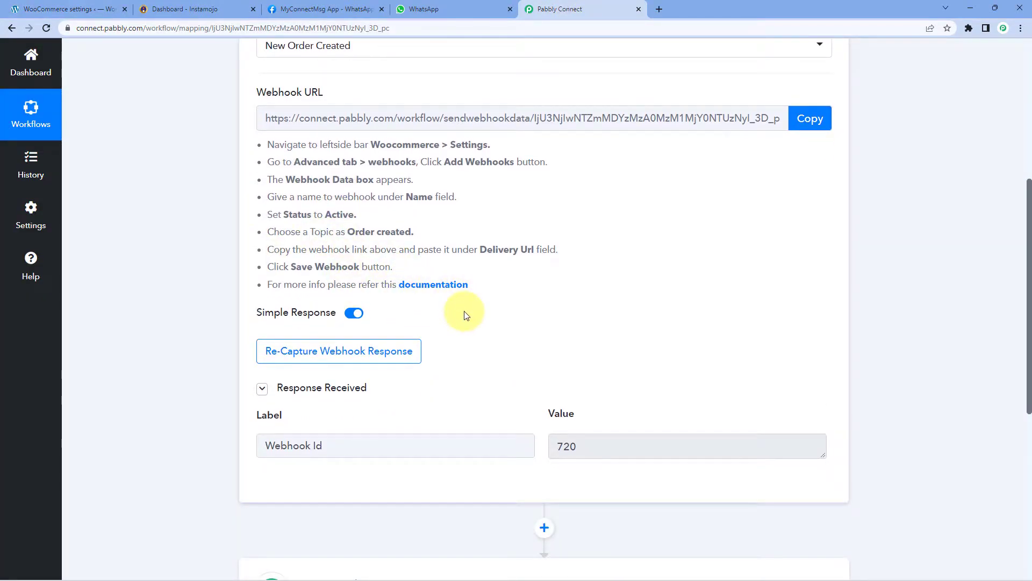
click(333, 359)
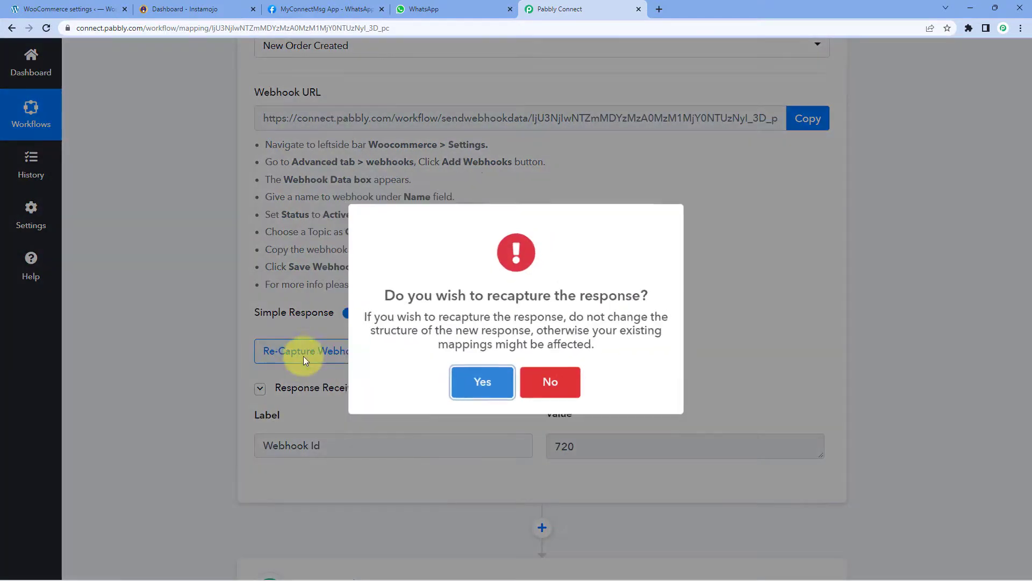
click(480, 385)
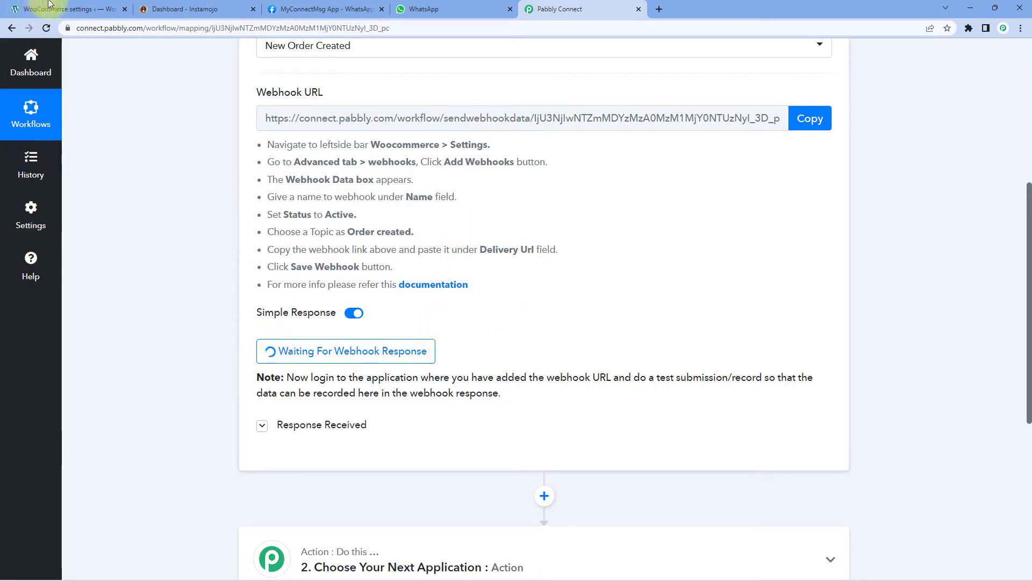
- Switch to the WordPress dashboard and open the WooCommerce store in a new browser tab
click(48, 5)
mouse_move(50, 47)
right_click(71, 93)
click(81, 96)
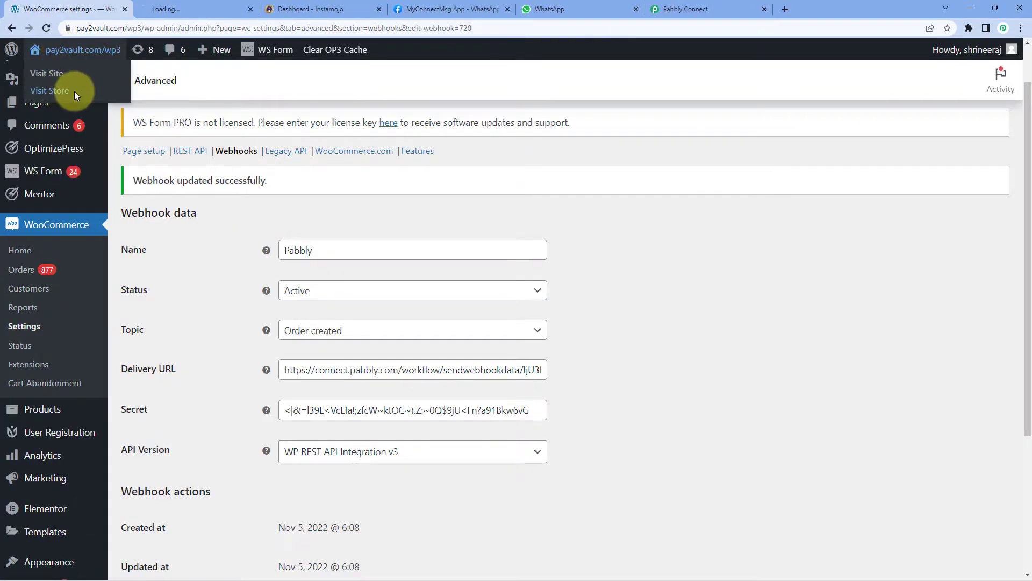
click(195, 9)
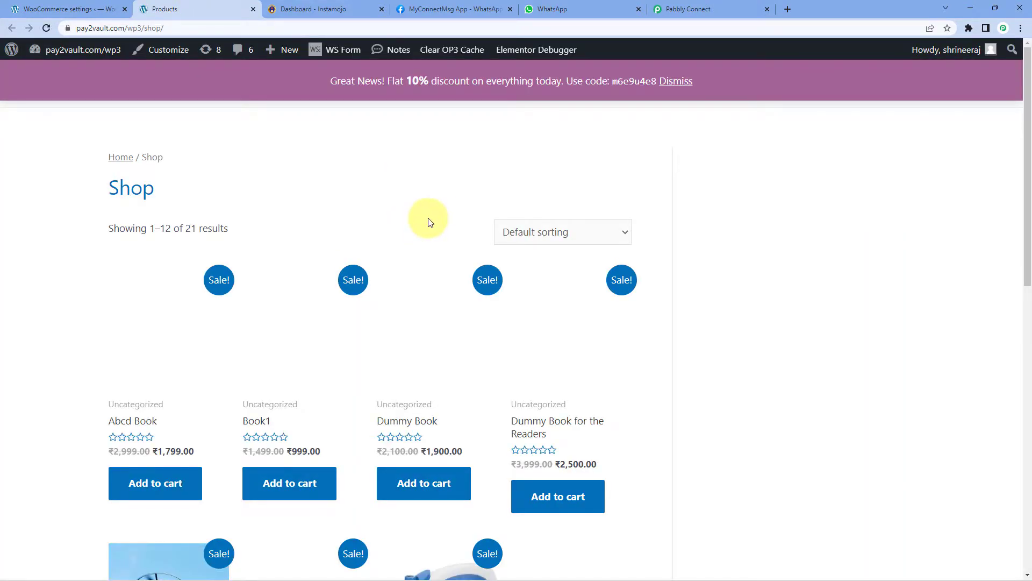
- Add one Iron Press from the shop to the cart and proceed to checkout
scroll(428, 222, down, 7)
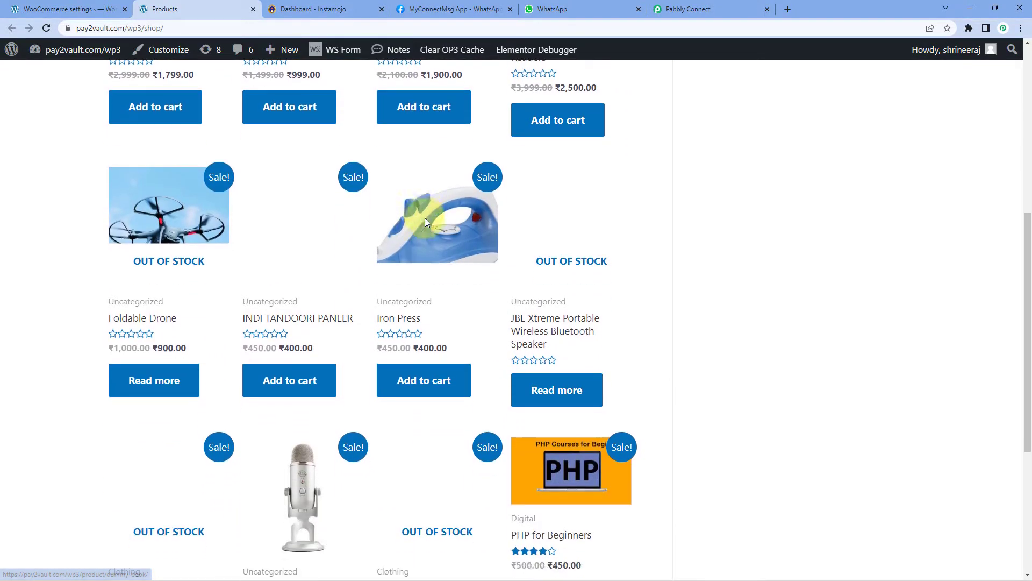
click(398, 321)
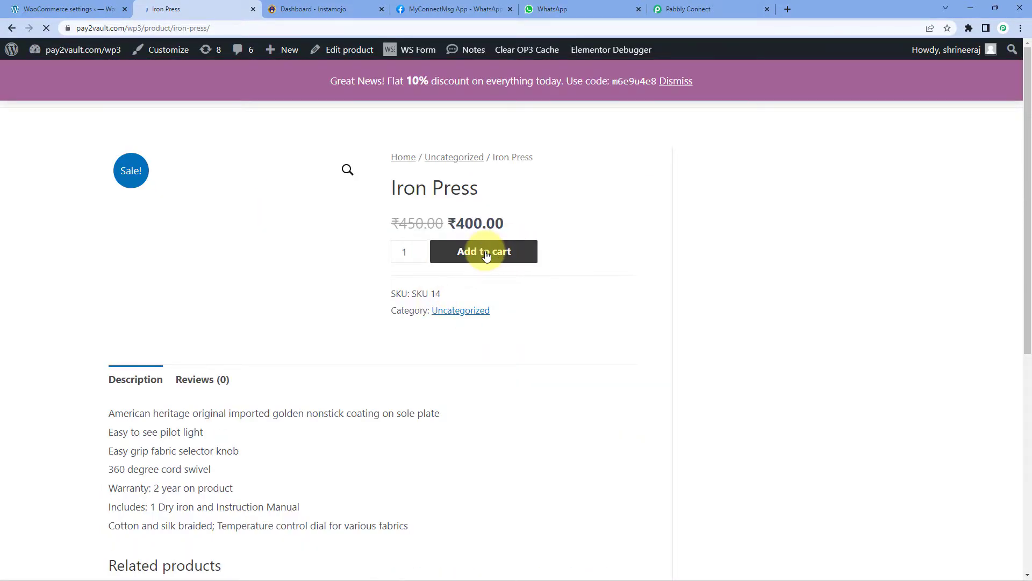
click(504, 263)
scroll(516, 321, down, 5)
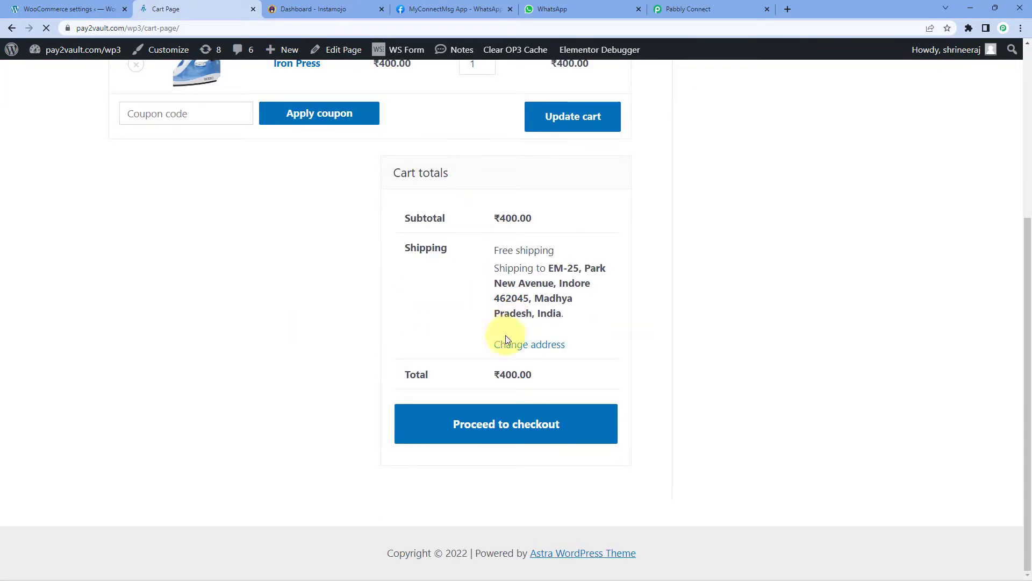
click(532, 417)
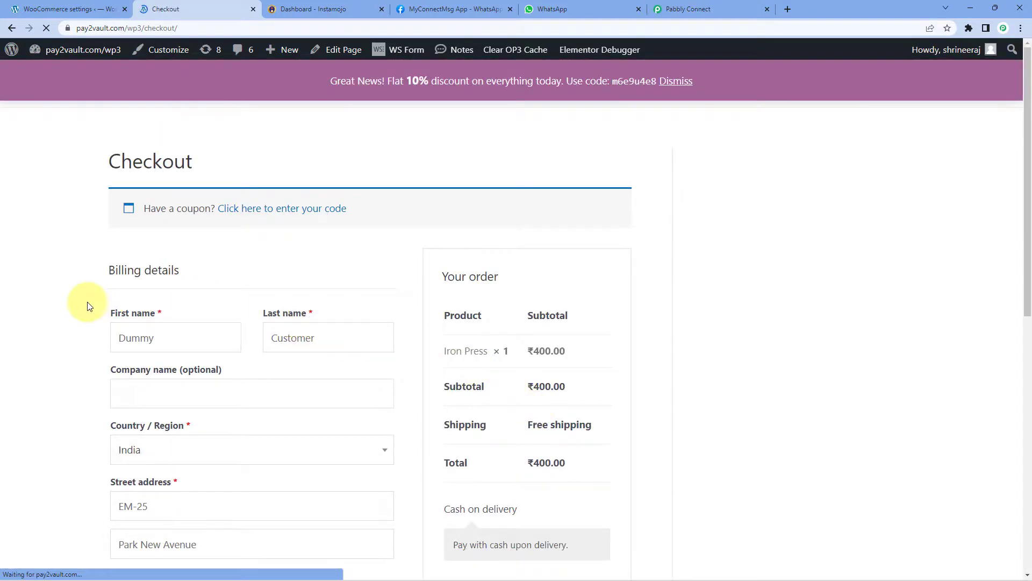
- Review the prefilled billing details, enter the customer's phone number and place the cash-on-delivery test order
scroll(86, 302, down, 3)
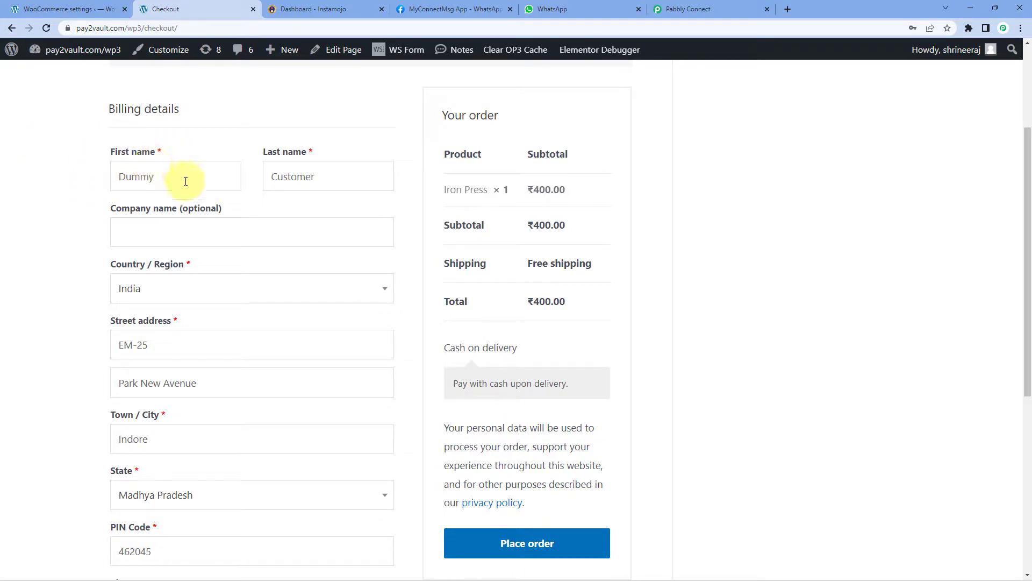
drag(173, 178, 85, 177)
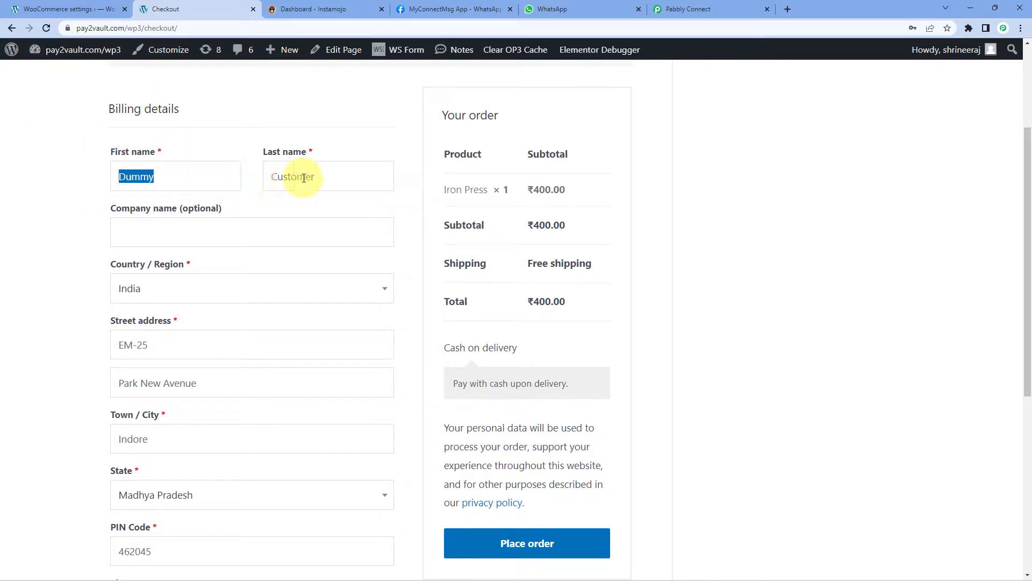
drag(352, 176, 221, 176)
click(81, 222)
scroll(89, 218, down, 1)
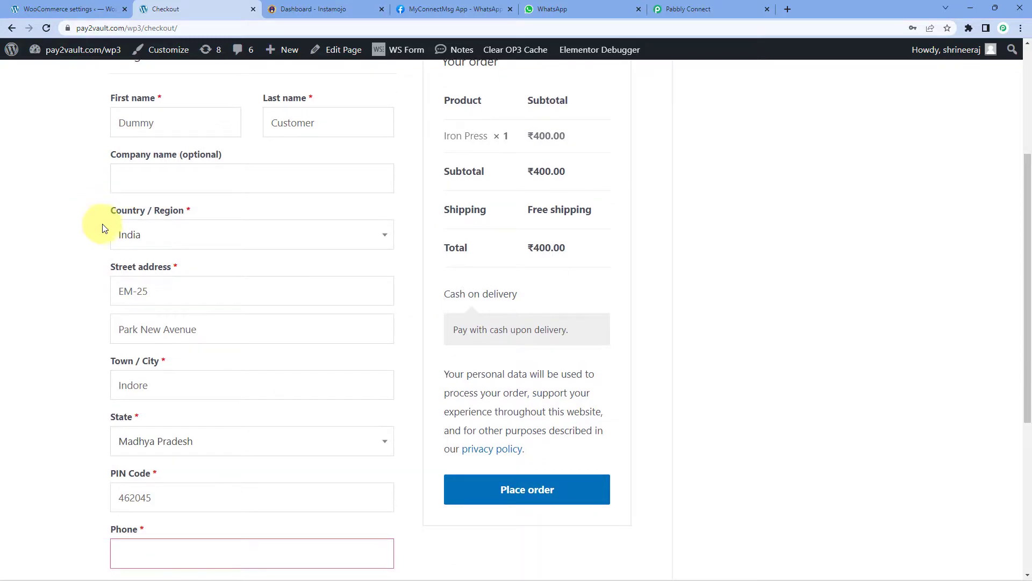
scroll(124, 271, down, 1)
scroll(108, 334, down, 2)
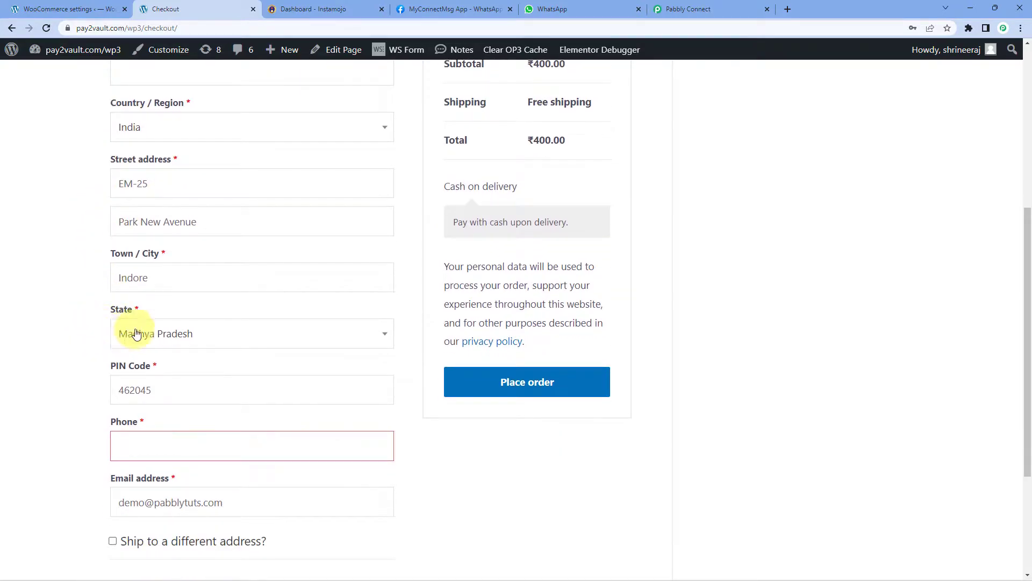
scroll(92, 348, down, 1)
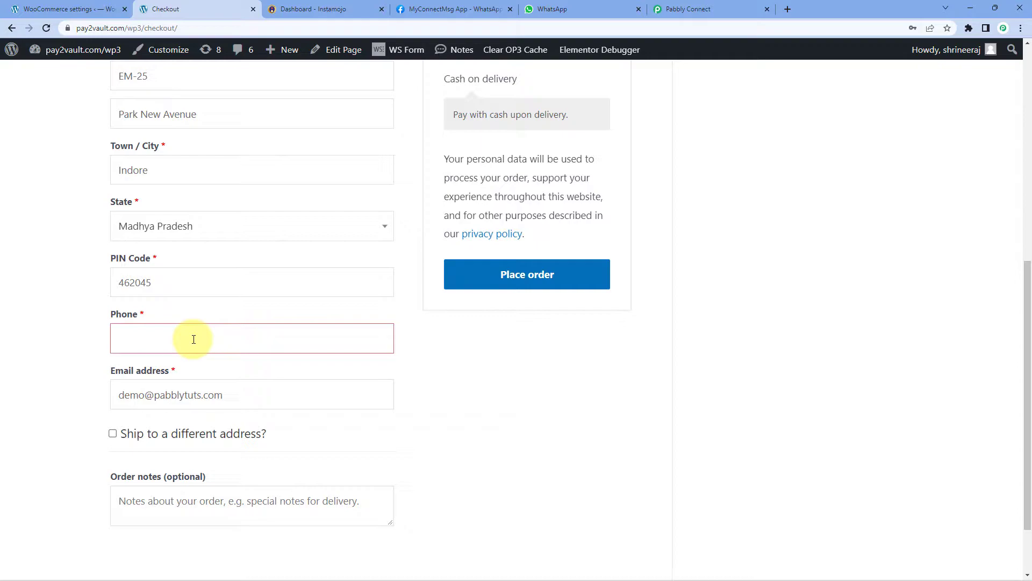
text(93)
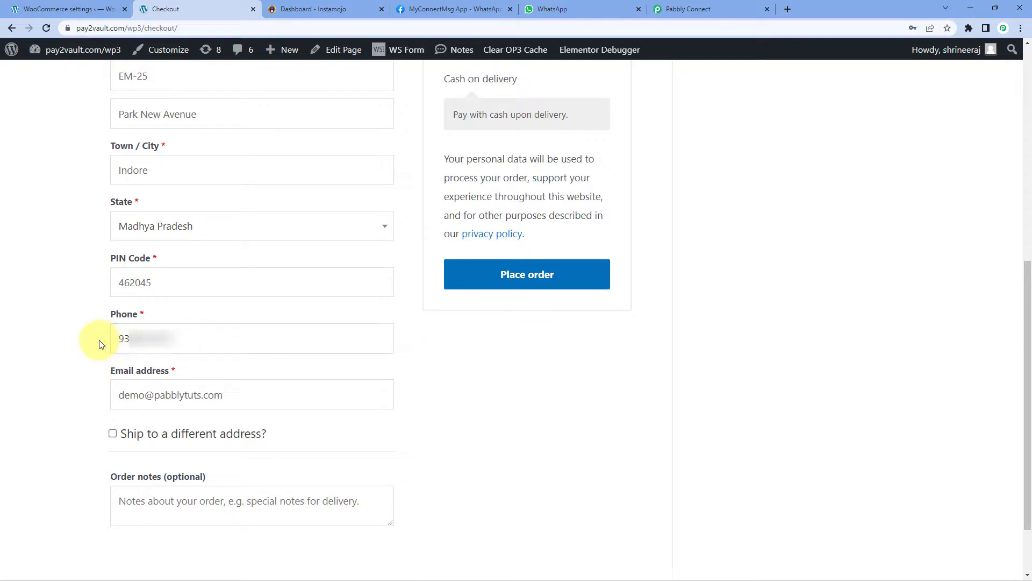
click(566, 281)
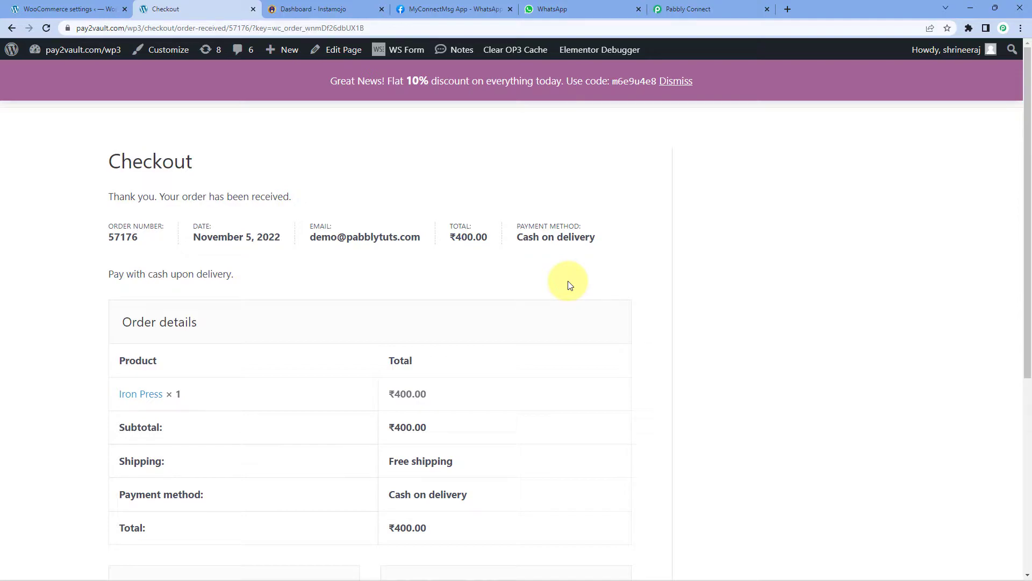
- Look over the order confirmation, then return to Pabbly Connect and browse the captured webhook response
scroll(540, 179, down, 1)
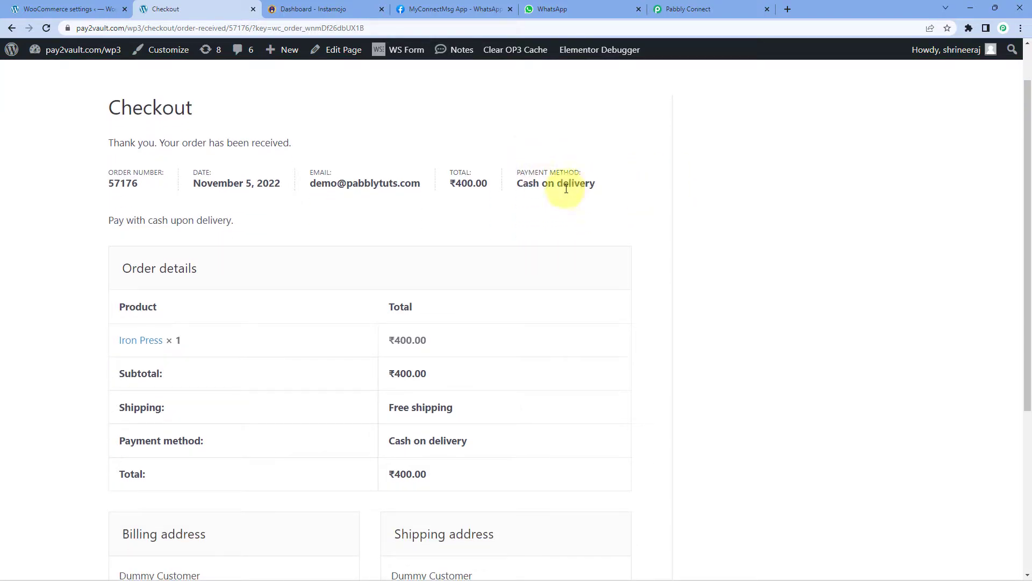
click(742, 9)
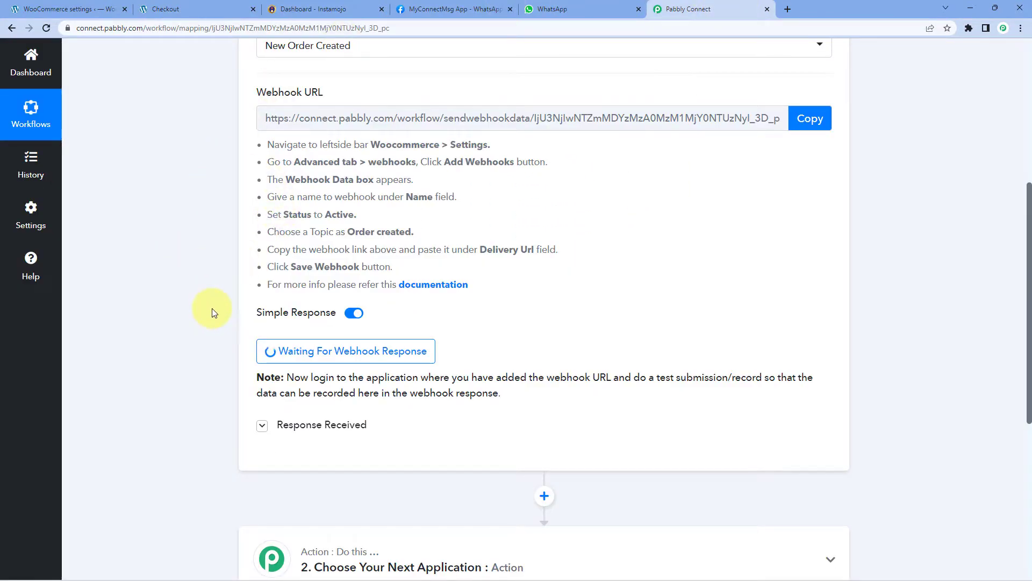
scroll(215, 280, down, 1)
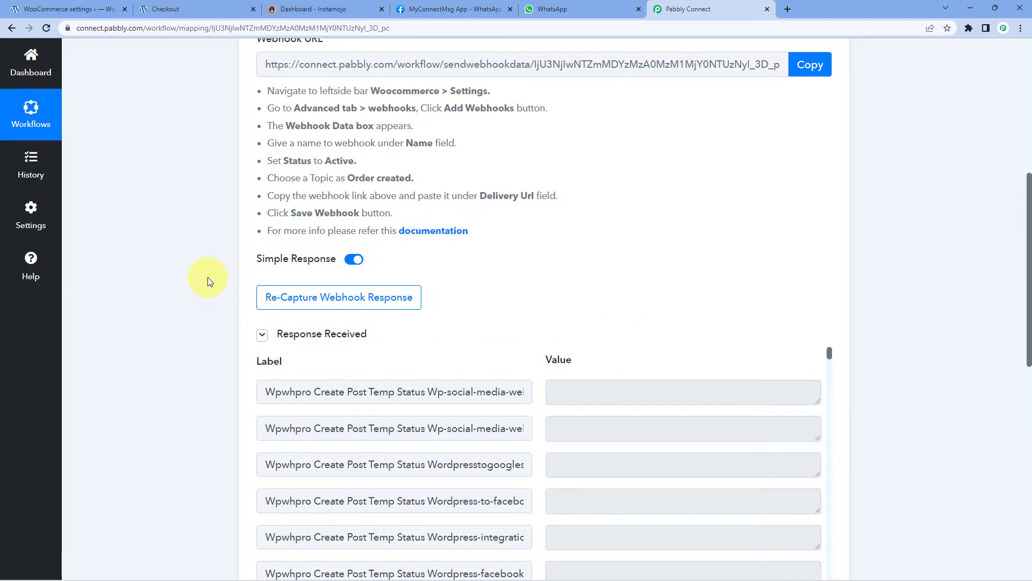
scroll(204, 272, down, 3)
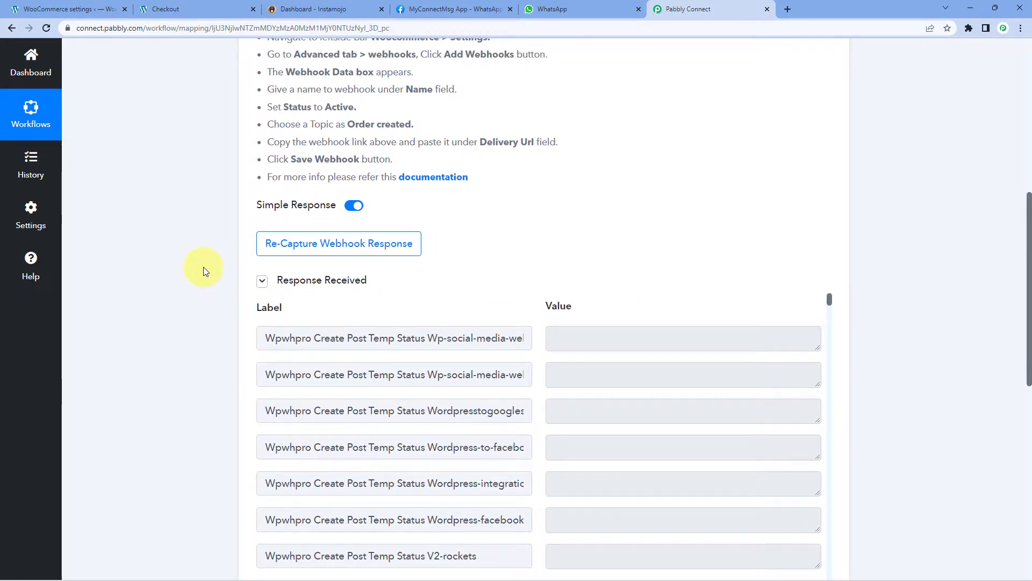
scroll(535, 249, down, 10)
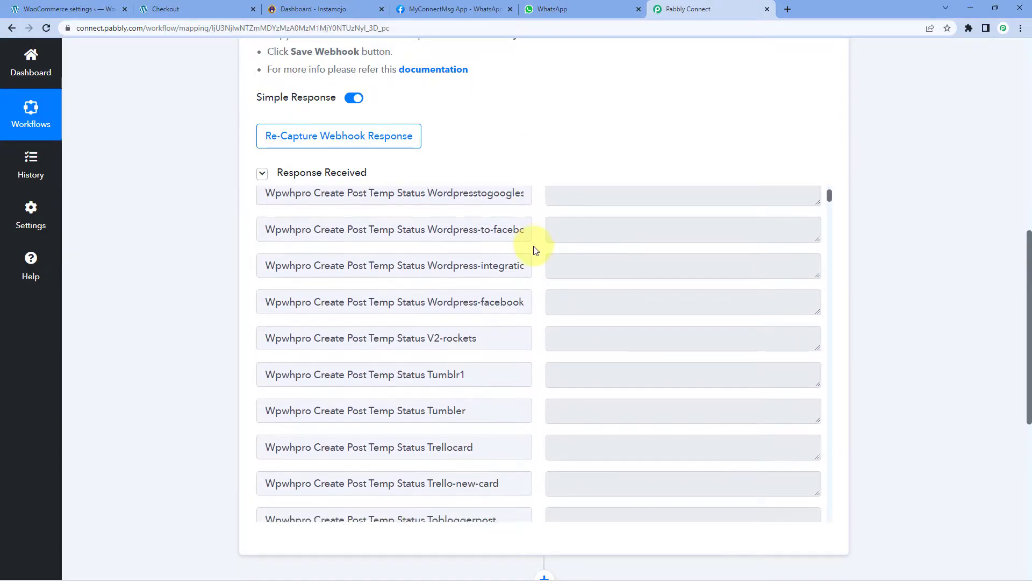
scroll(535, 249, down, 20)
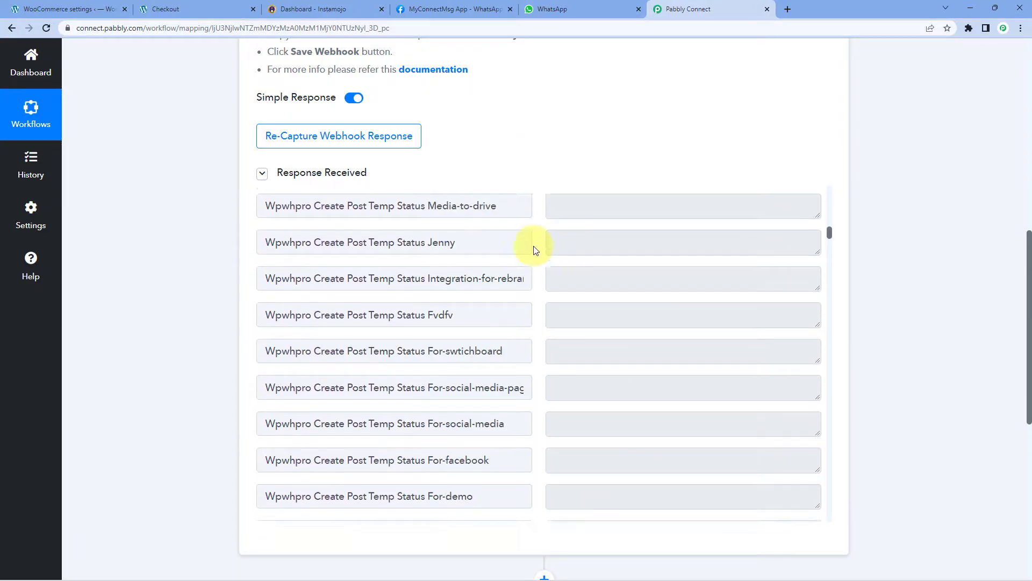
scroll(535, 249, down, 3)
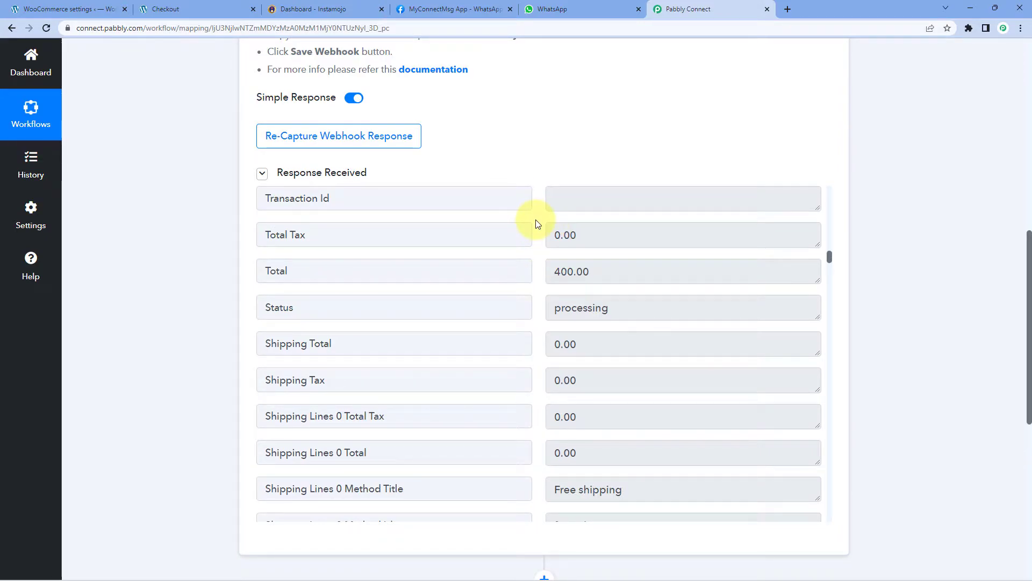
- Check the order total and the shipping details in the trigger's received response
drag(613, 272, 546, 272)
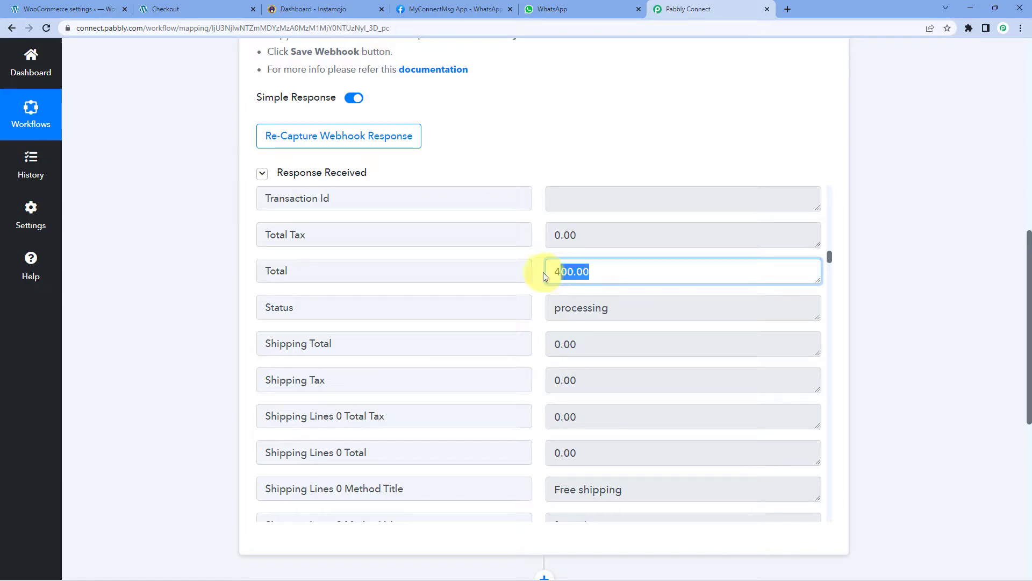
click(539, 273)
scroll(535, 272, down, 2)
drag(610, 205, 549, 230)
scroll(549, 231, down, 5)
scroll(535, 249, down, 3)
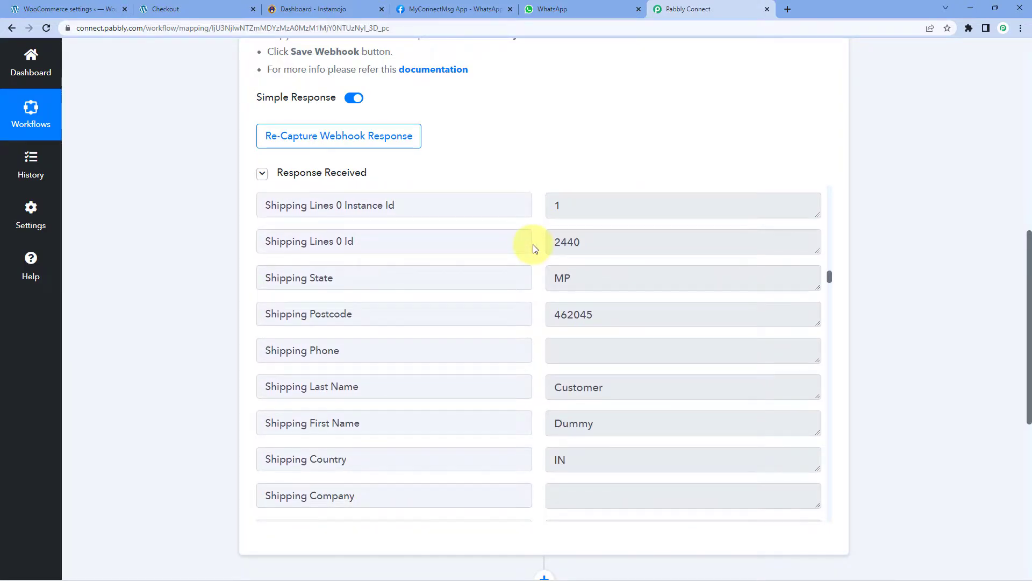
click(575, 421)
click(665, 382)
click(589, 318)
click(618, 278)
click(581, 243)
click(538, 251)
scroll(538, 251, down, 6)
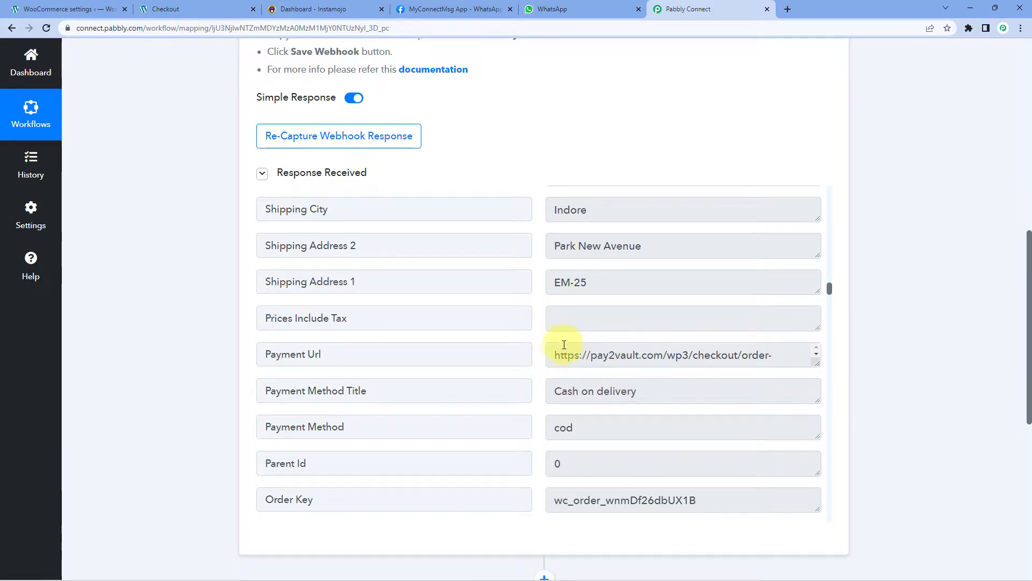
- Examine the customer's billing phone, name and email fields in the received response
scroll(572, 352, down, 6)
scroll(549, 316, down, 9)
scroll(539, 323, down, 13)
scroll(539, 328, down, 12)
scroll(534, 325, down, 10)
scroll(533, 324, down, 10)
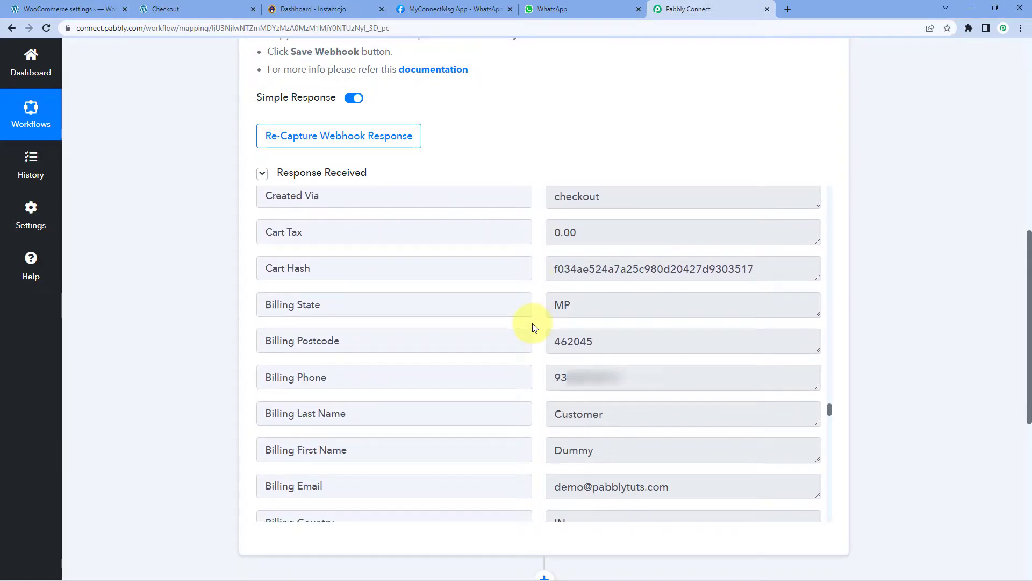
drag(618, 379, 530, 385)
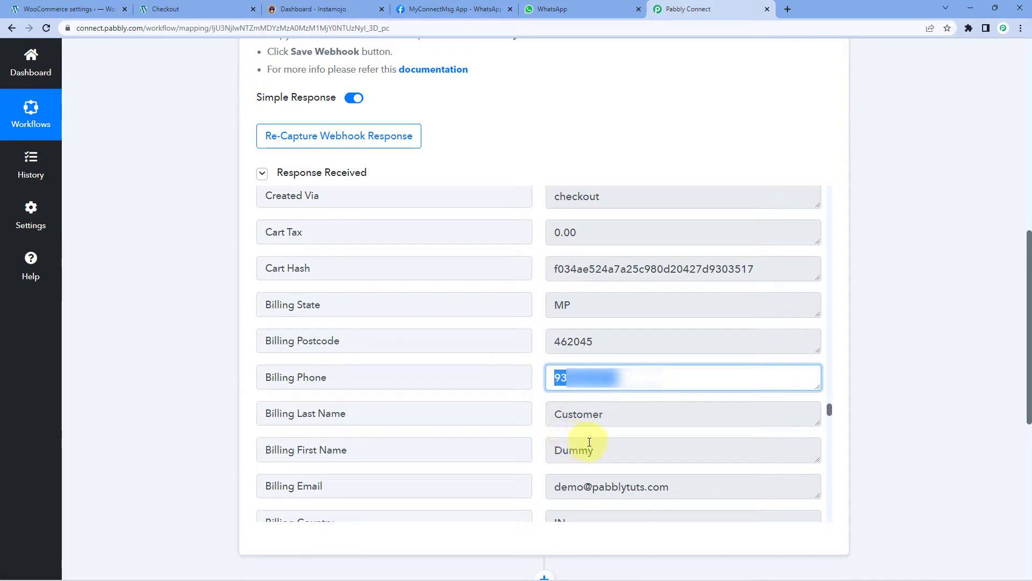
drag(582, 440, 537, 444)
double_click(596, 411)
drag(698, 486, 553, 474)
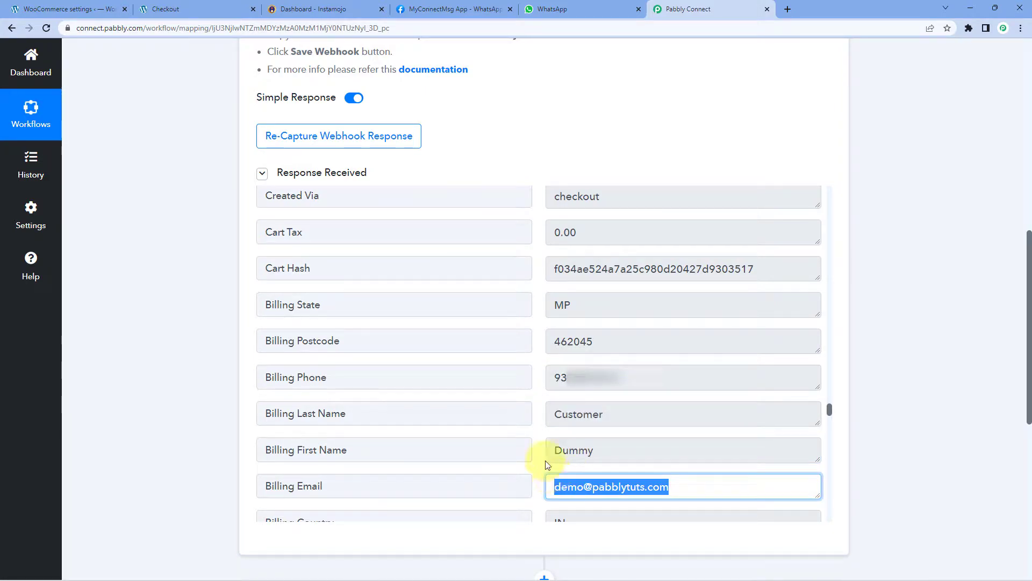
click(221, 357)
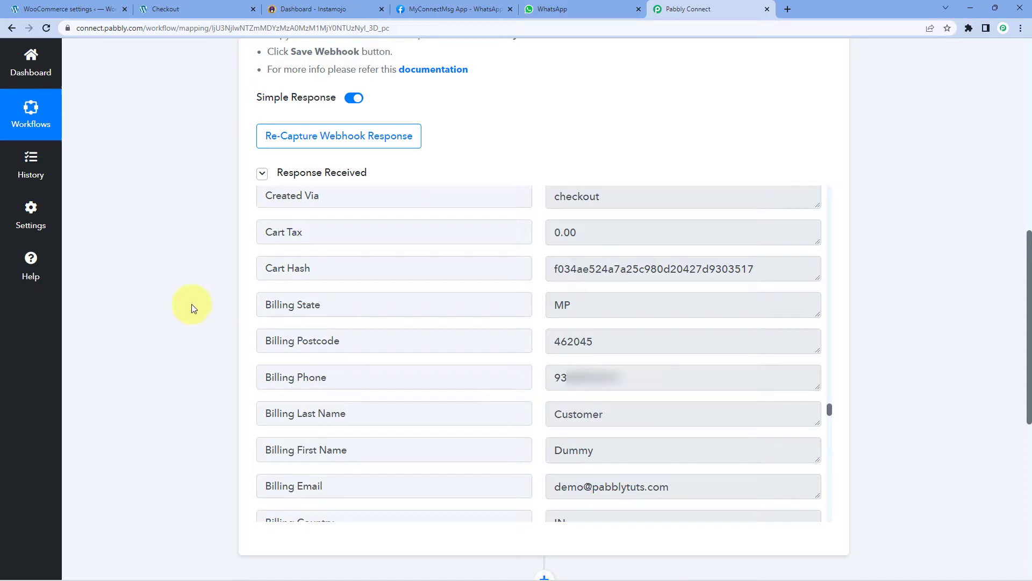
- Set the workflow's second step to Instamojo with the Create Payment Link action event
scroll(192, 307, down, 8)
click(461, 220)
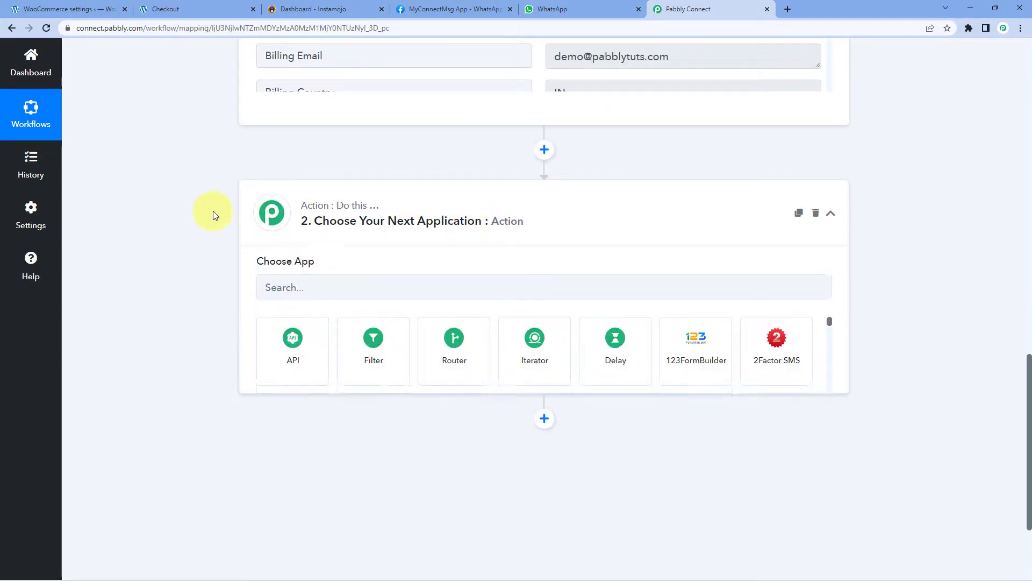
scroll(207, 241, down, 1)
click(272, 240)
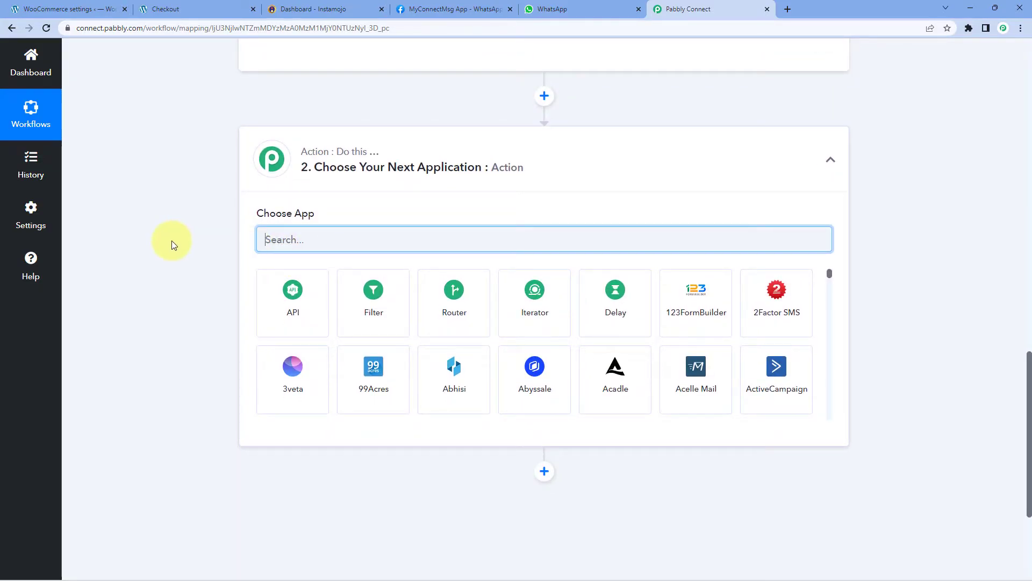
text(instamojo)
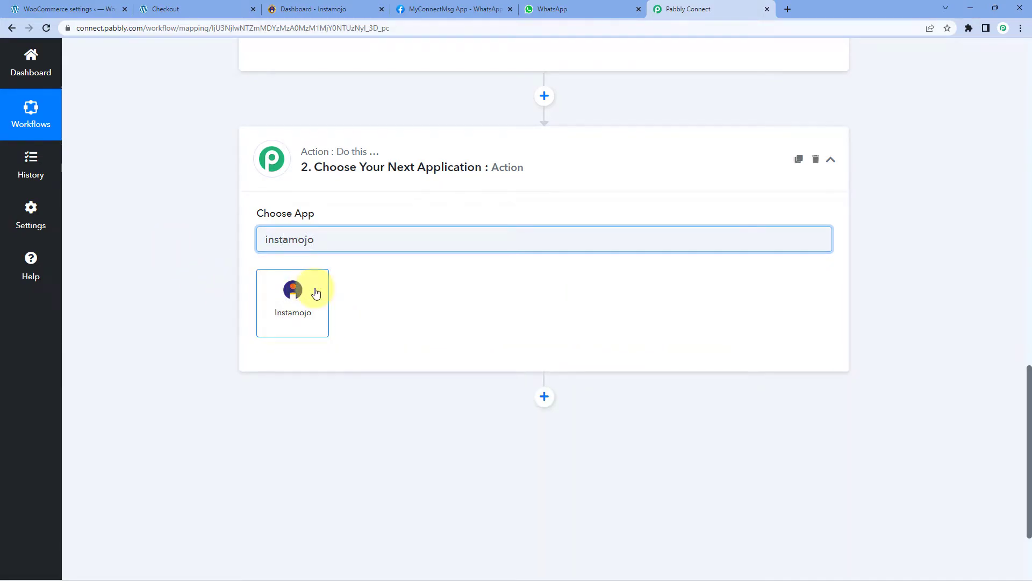
click(316, 293)
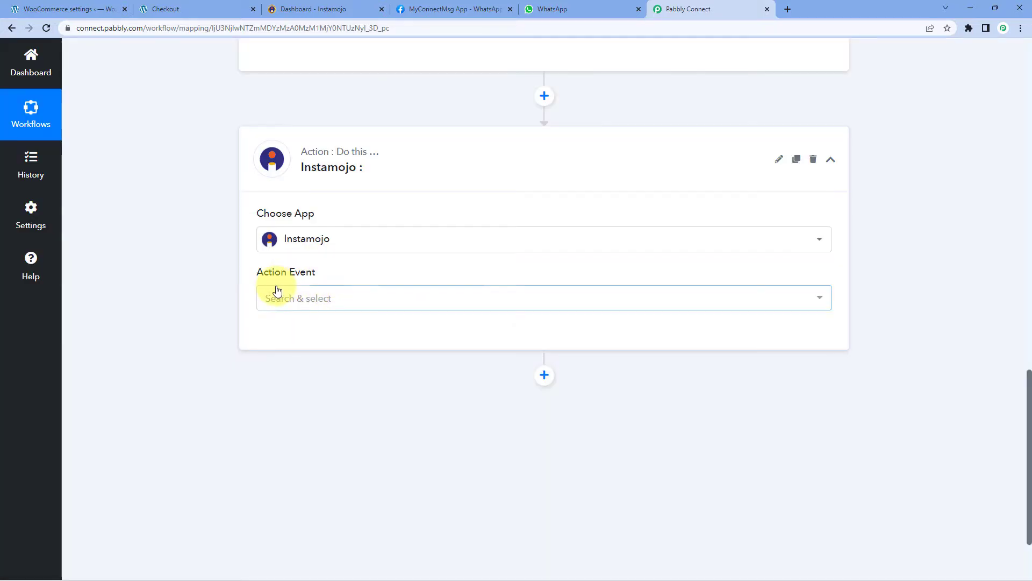
click(359, 297)
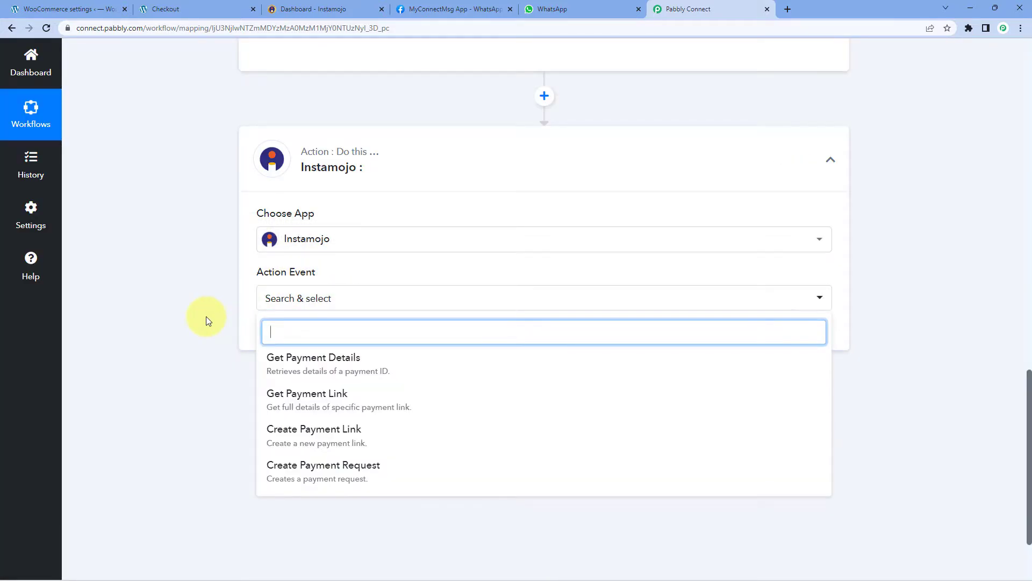
scroll(205, 316, down, 1)
click(379, 383)
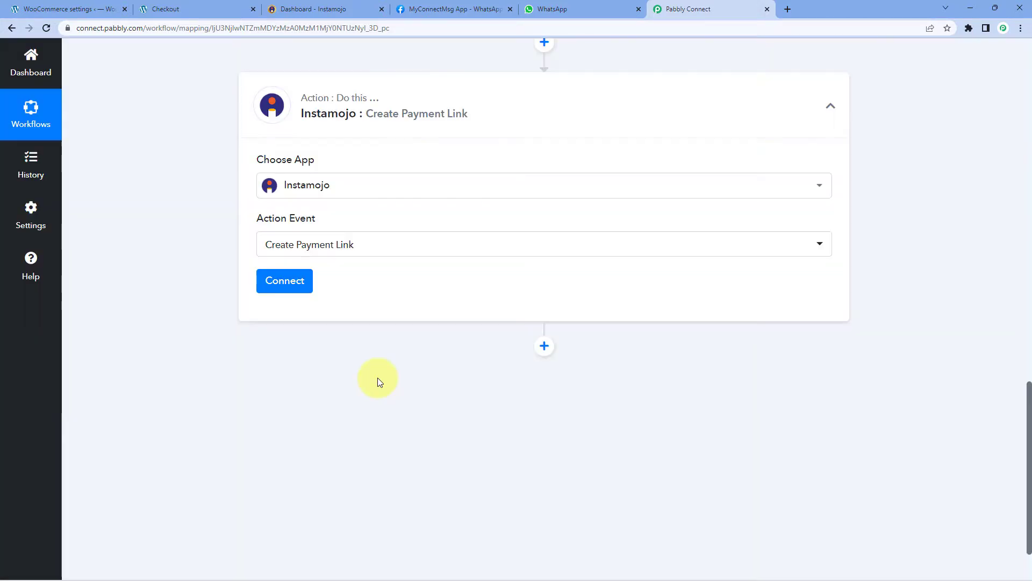
- Review the new-connection fields and Instamojo's dashboard, then connect the action through the existing Instamojo #23 connection
click(285, 280)
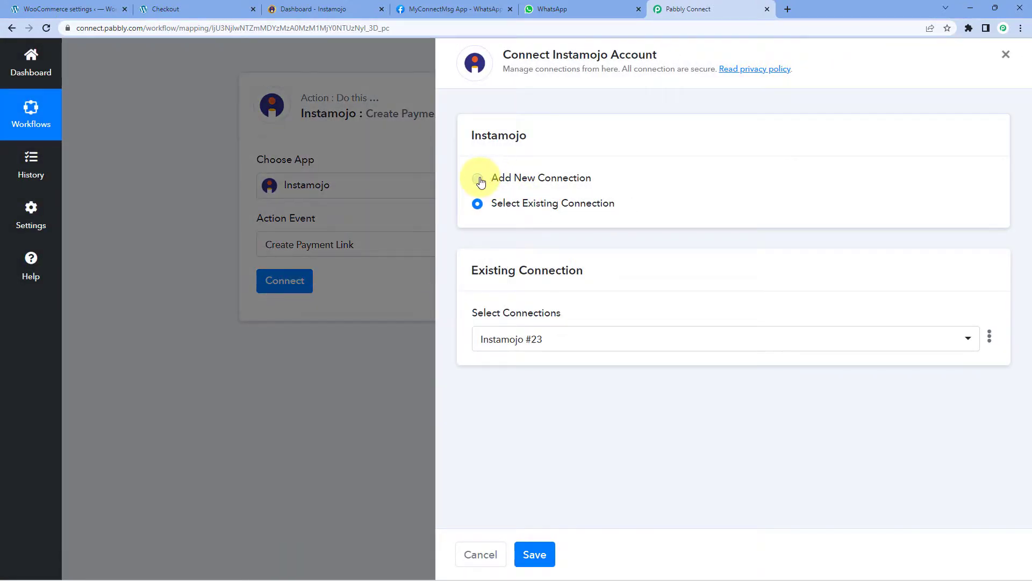
click(478, 180)
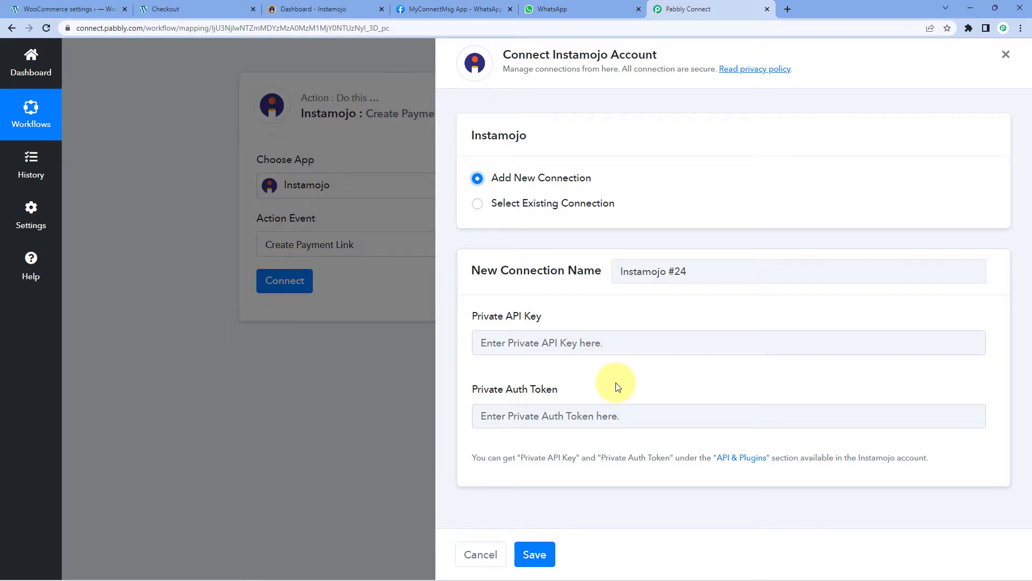
click(301, 8)
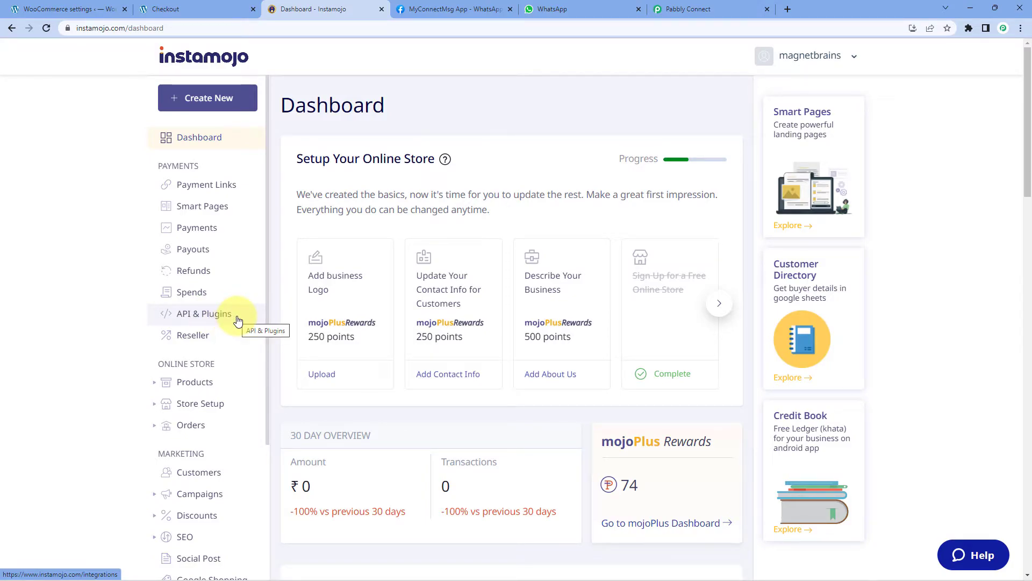
click(715, 8)
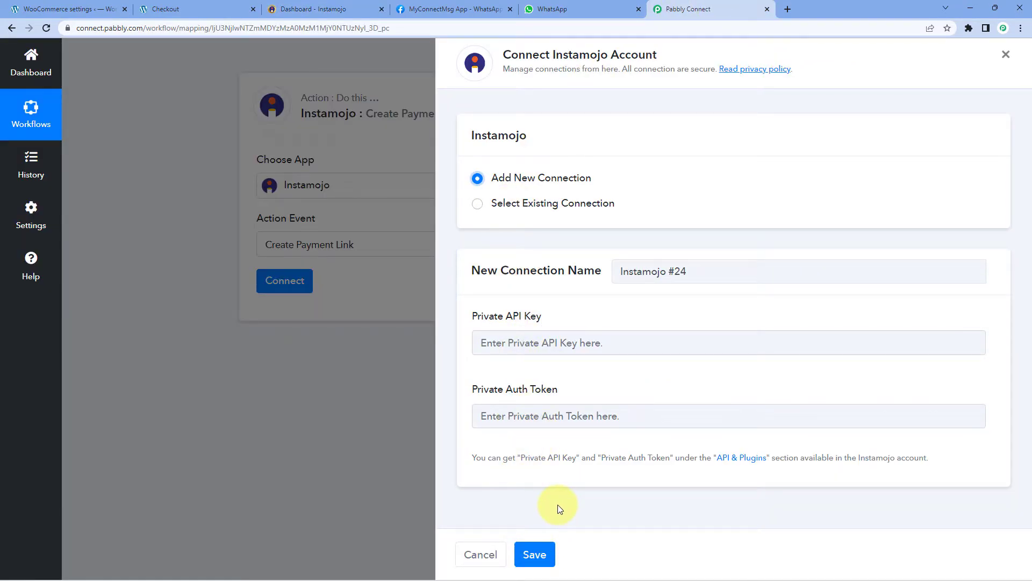
click(478, 207)
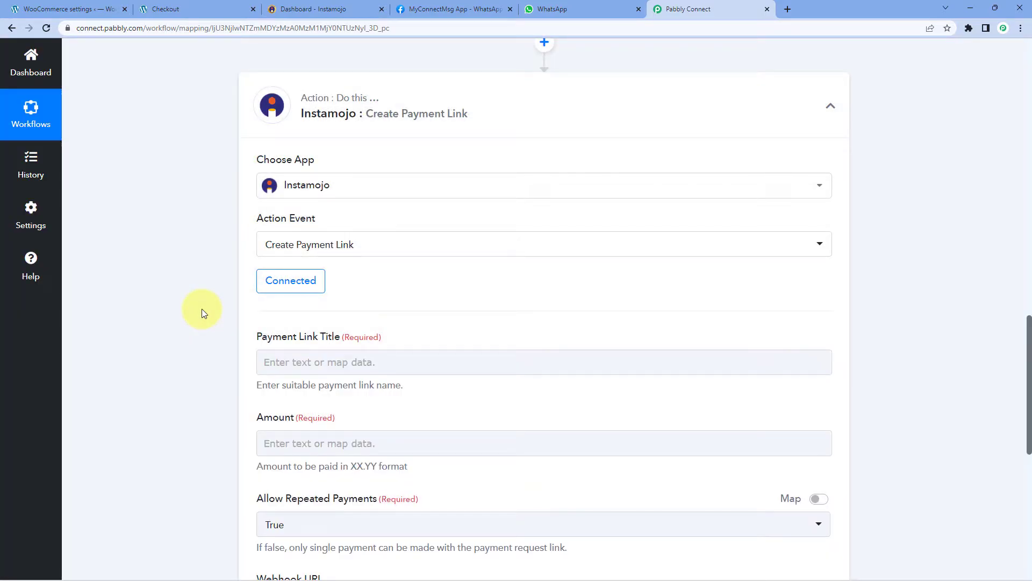
- Begin the payment link title with the text "Payment for"
scroll(208, 277, down, 2)
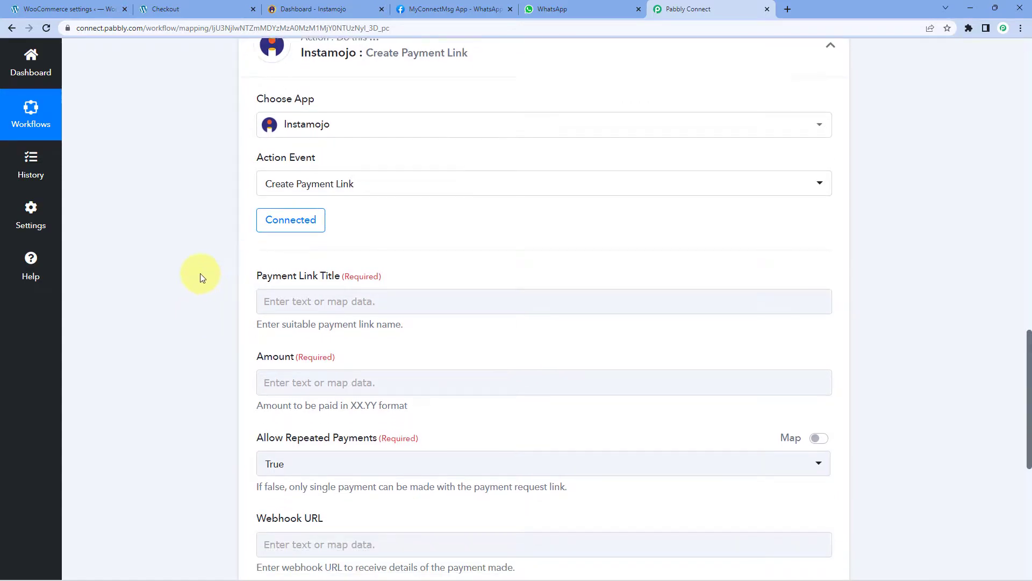
scroll(224, 233, down, 1)
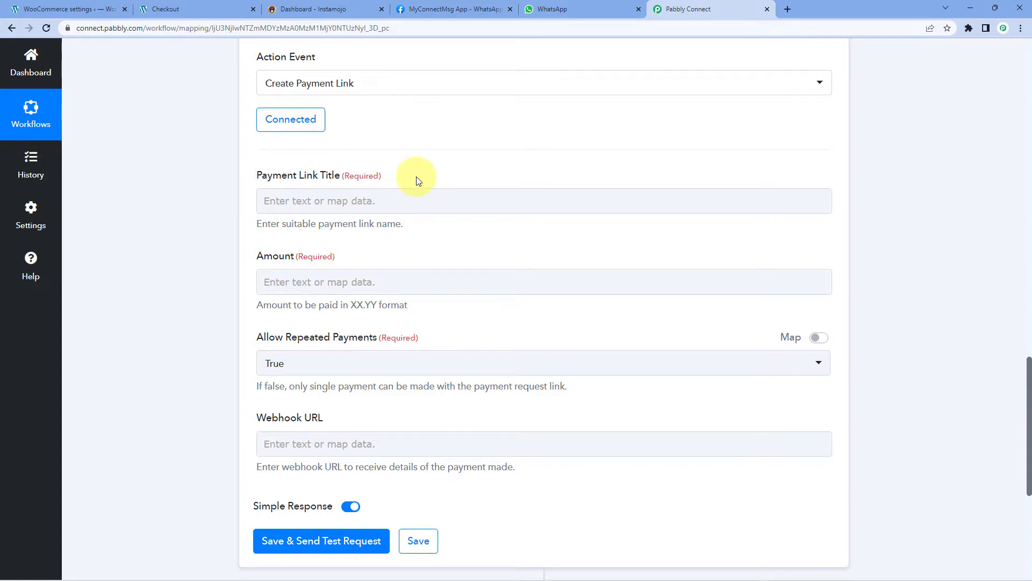
click(340, 200)
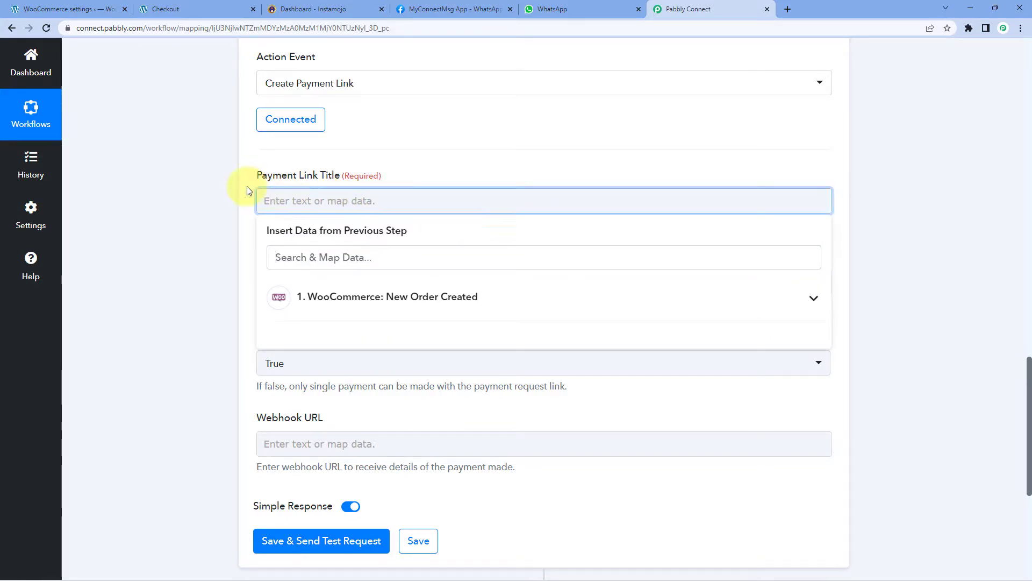
text(Payment for)
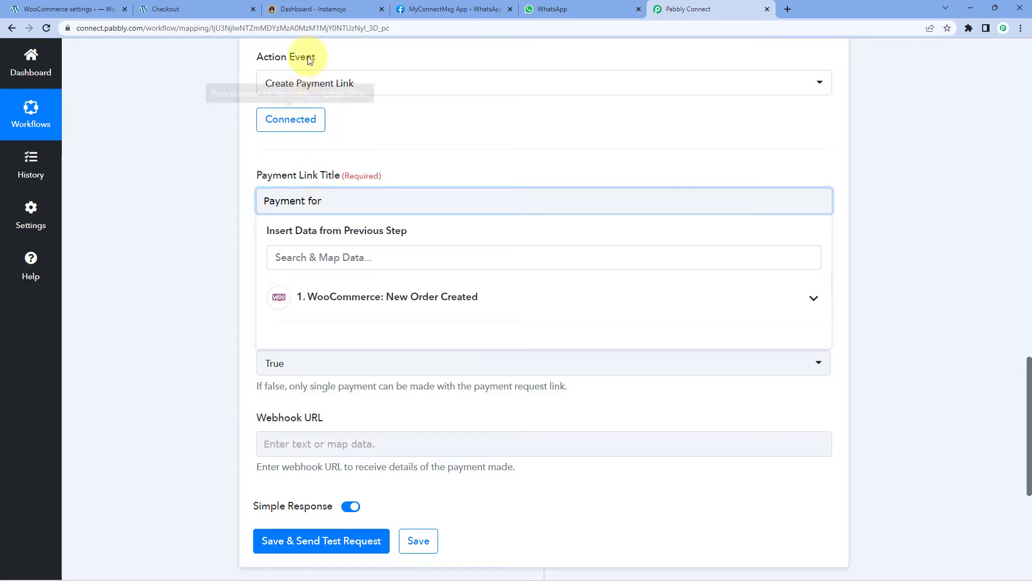
- Check the ordered product on the order confirmation page, then find the line item's name in Pabbly Connect's received trigger response
click(194, 6)
scroll(279, 264, down, 3)
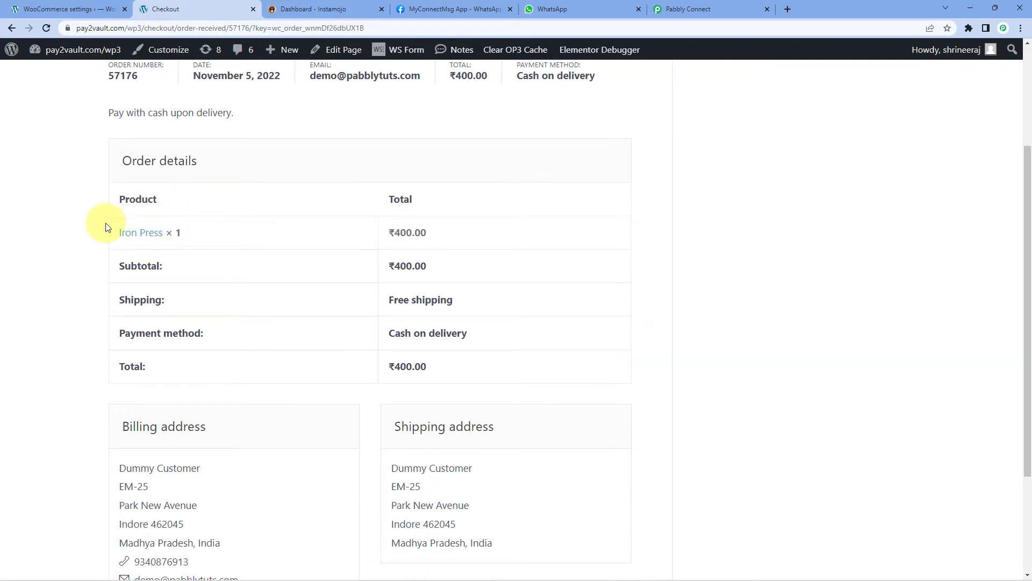
click(707, 10)
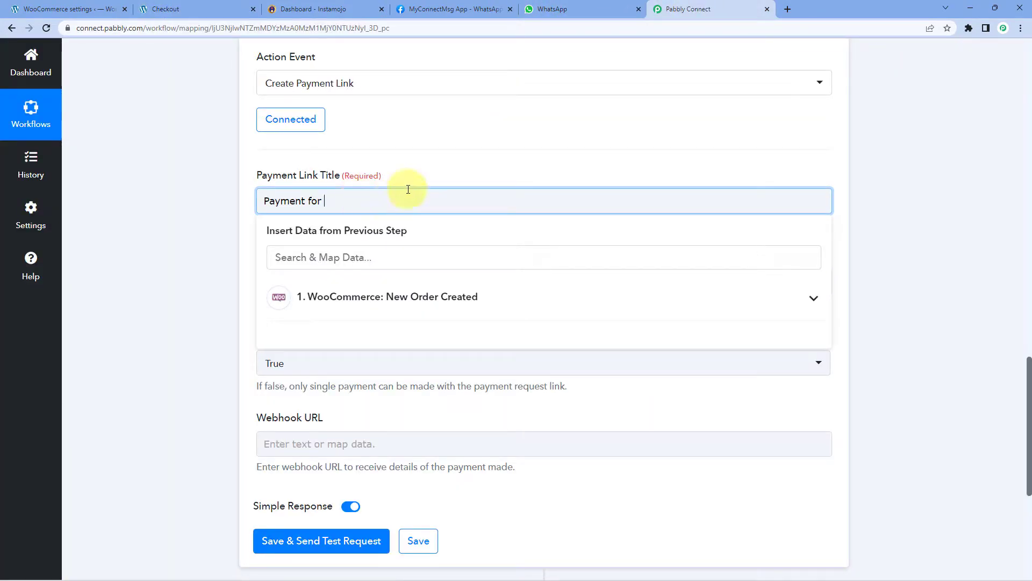
scroll(422, 192, up, 3)
scroll(422, 193, up, 15)
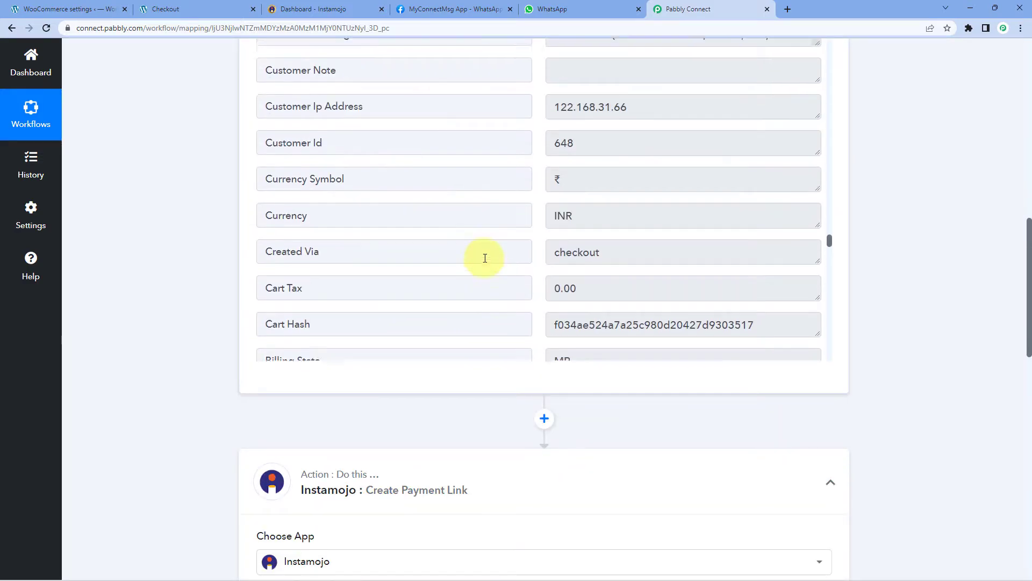
scroll(473, 286, up, 15)
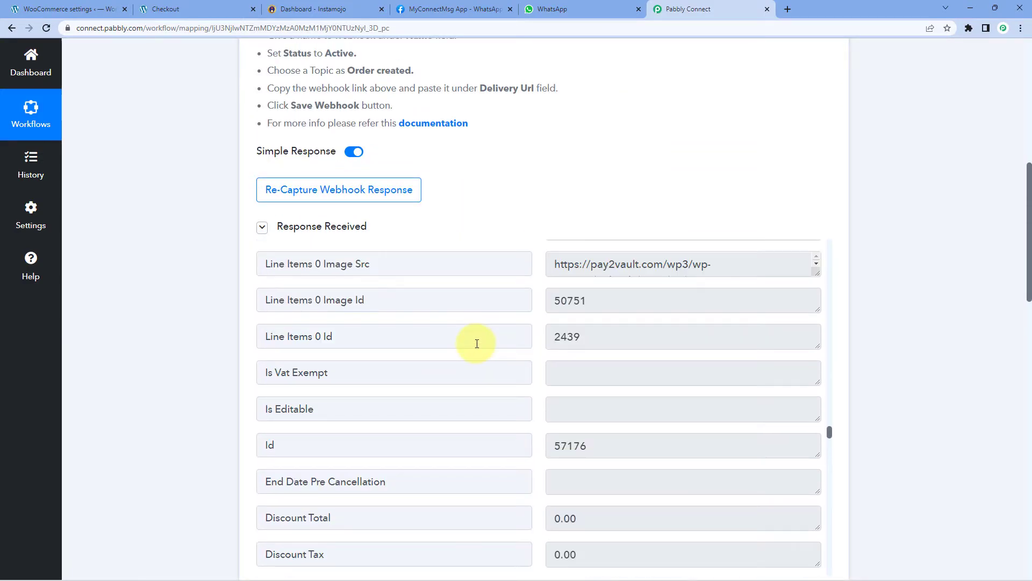
scroll(500, 340, down, 2)
scroll(498, 338, up, 2)
scroll(535, 346, down, 5)
drag(623, 396, 519, 396)
click(529, 363)
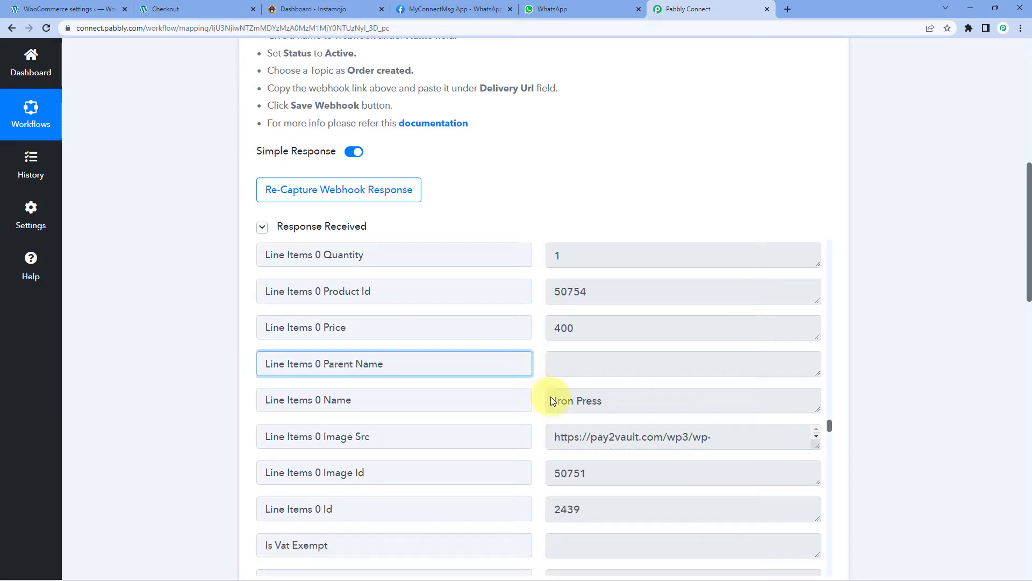
click(603, 401)
click(539, 379)
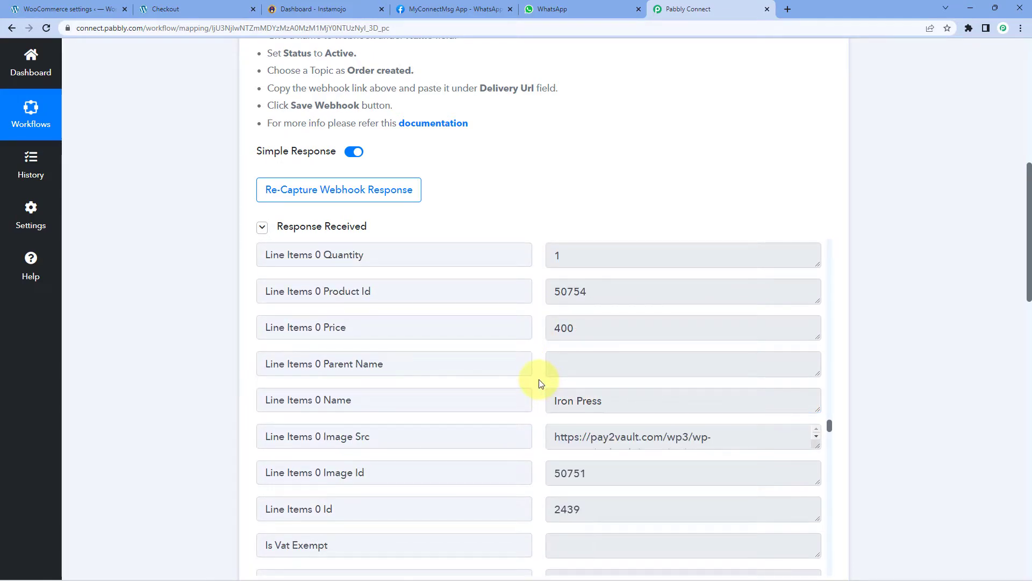
drag(613, 403, 551, 396)
click(537, 387)
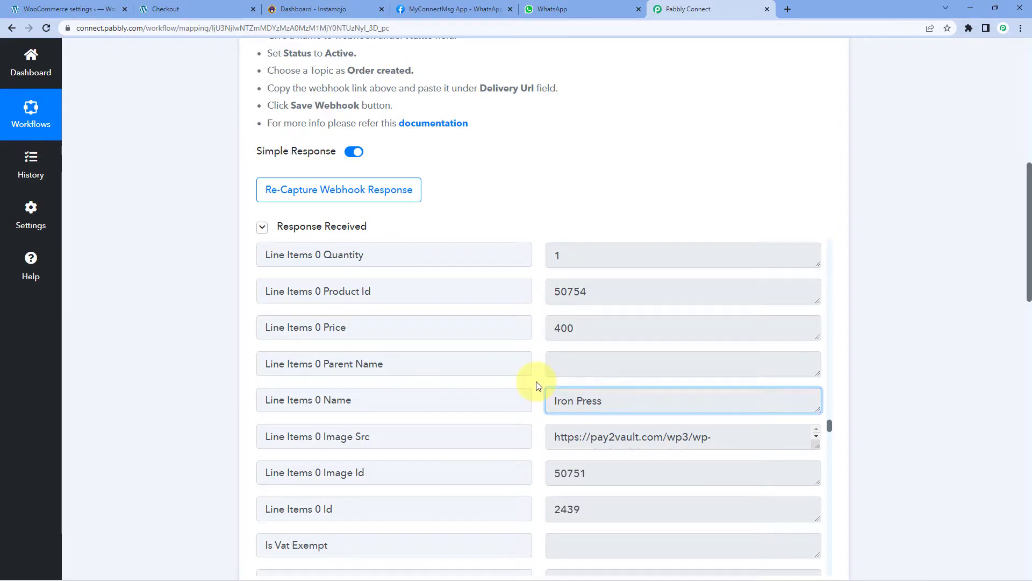
- Complete the payment link title by mapping Line Items 0 Name from the WooCommerce New Order Created step after "Payment for"
scroll(199, 396, down, 10)
scroll(199, 395, down, 3)
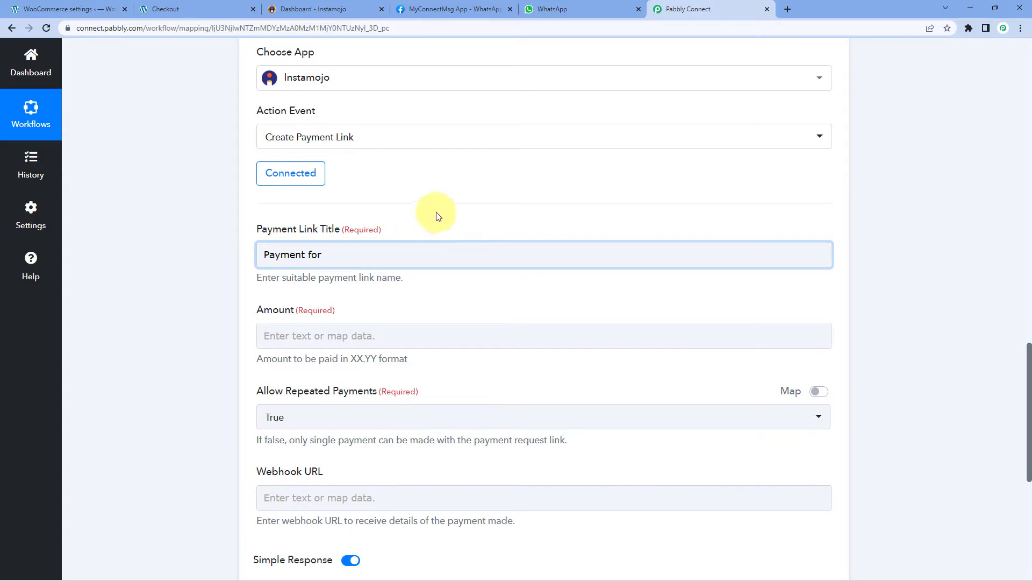
click(336, 253)
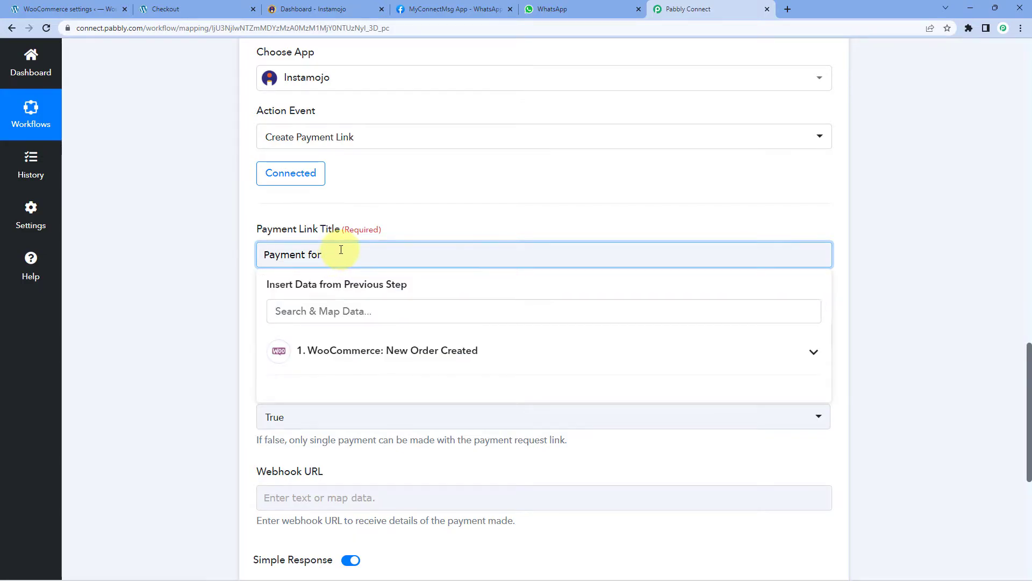
click(376, 347)
scroll(184, 322, down, 3)
scroll(341, 312, down, 20)
scroll(362, 272, down, 8)
scroll(362, 272, down, 8)
scroll(394, 262, down, 6)
scroll(394, 261, down, 8)
scroll(394, 261, down, 8)
scroll(394, 261, down, 4)
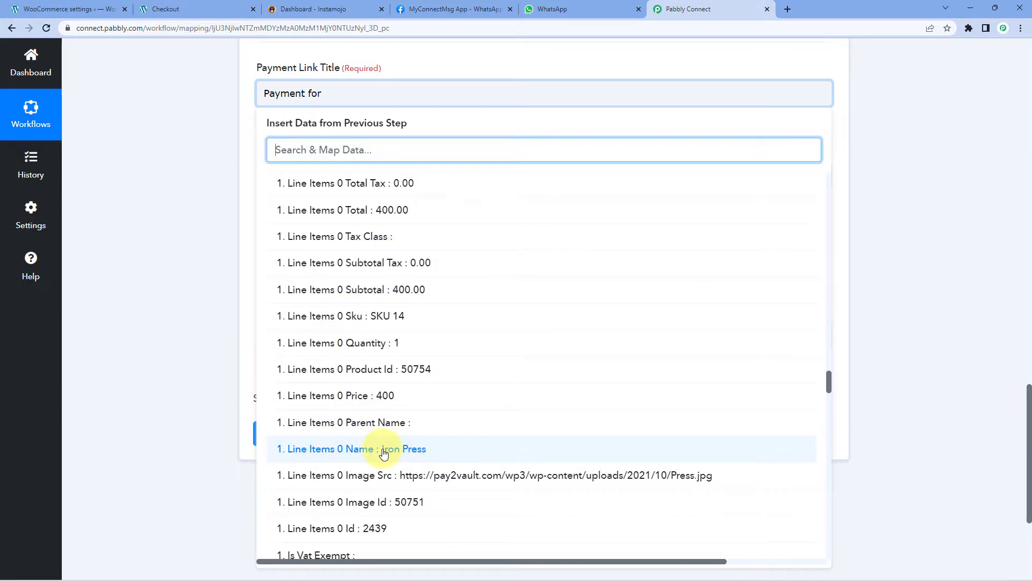
click(384, 451)
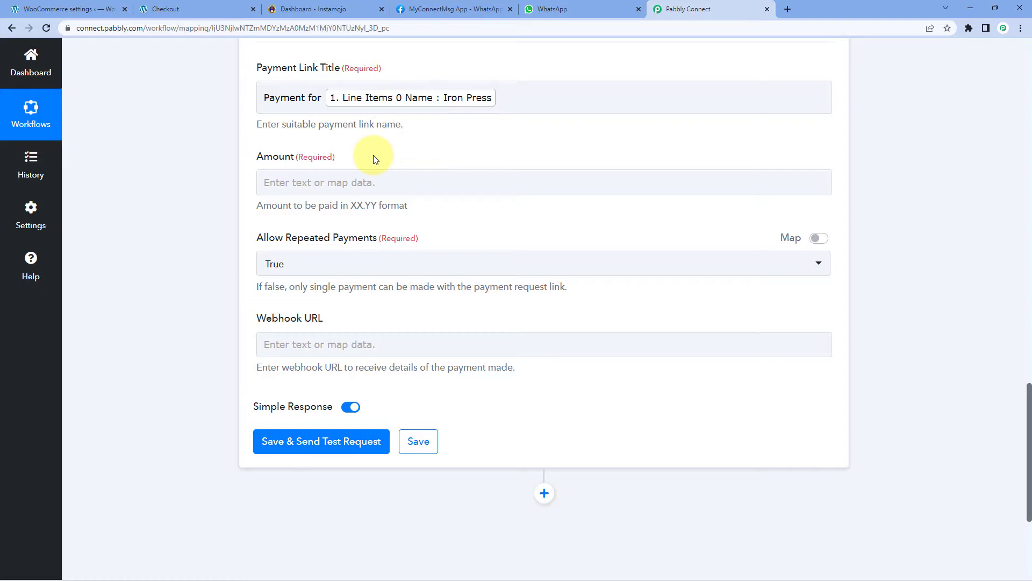
- Find the order's Total field in the WooCommerce trigger's received response and examine its value
scroll(525, 179, up, 10)
scroll(532, 259, up, 15)
scroll(869, 253, up, 4)
drag(830, 364, 684, 224)
scroll(745, 300, down, 5)
scroll(534, 314, down, 15)
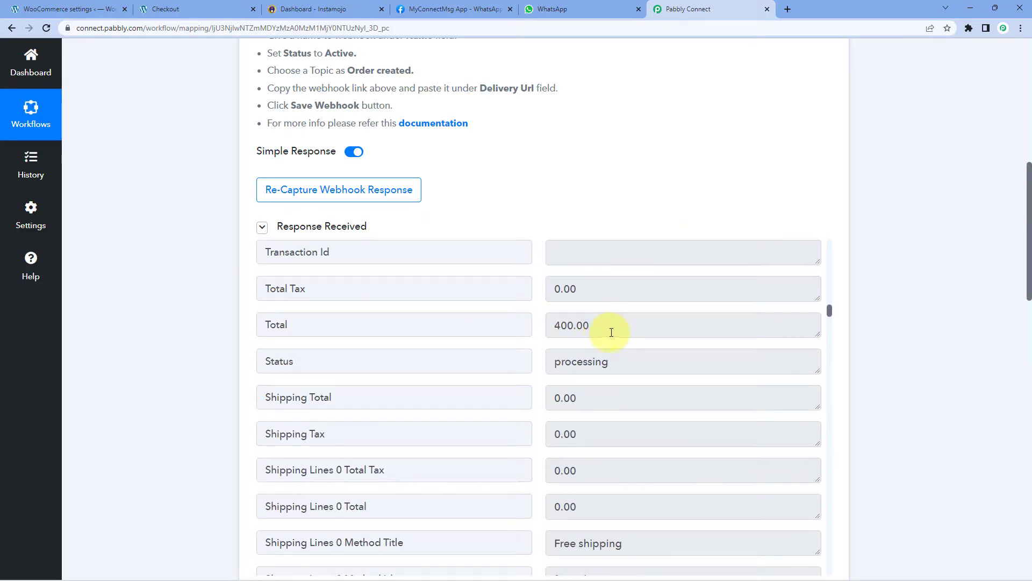
drag(611, 333, 526, 322)
click(232, 314)
drag(598, 329, 549, 325)
click(200, 348)
- Map the order's Total from the WooCommerce step as the payment link amount and check it against the XX.YY format hint
scroll(200, 350, down, 10)
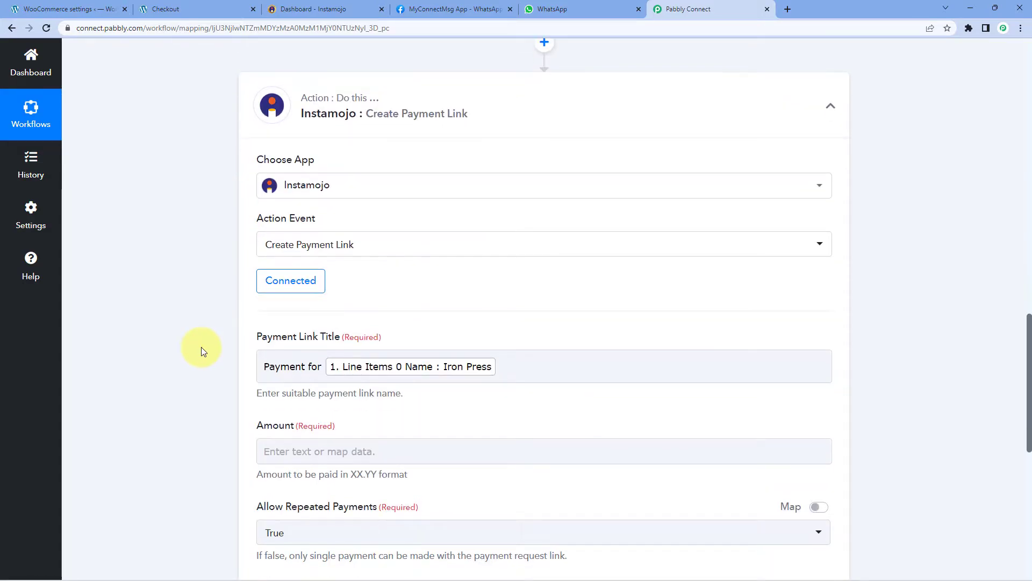
scroll(200, 350, down, 2)
click(279, 342)
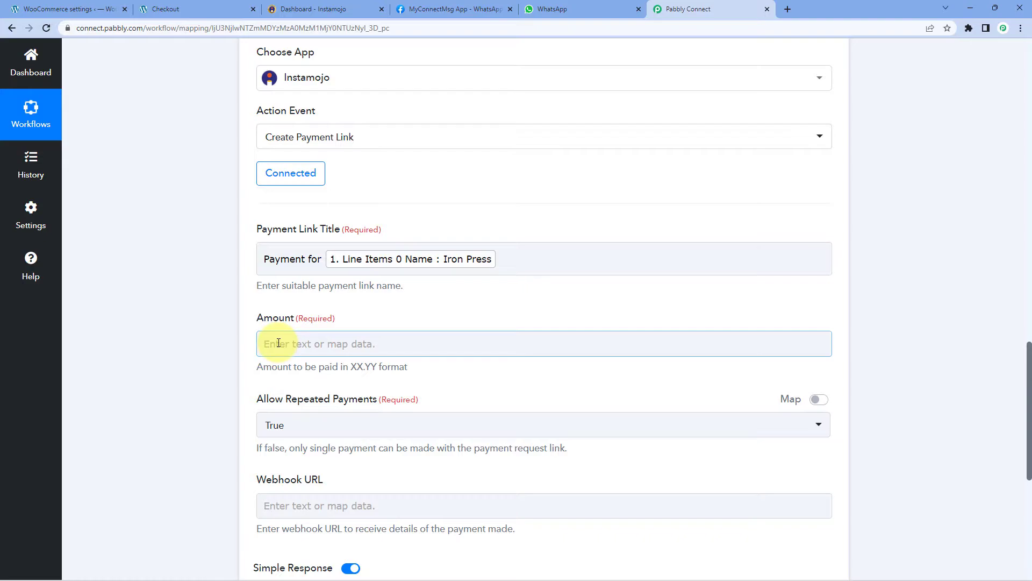
click(278, 343)
scroll(208, 318, down, 2)
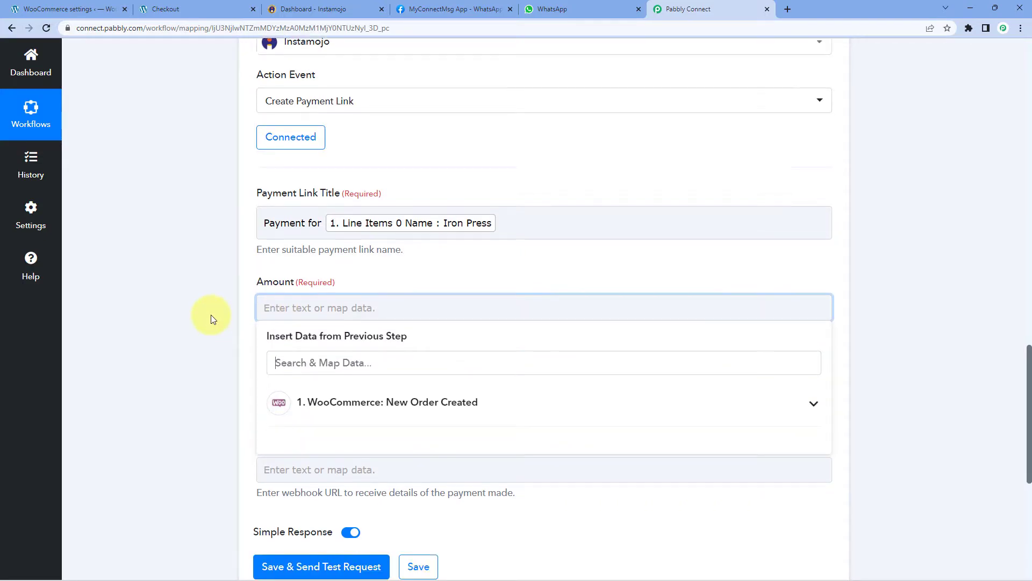
click(357, 331)
scroll(385, 404, down, 20)
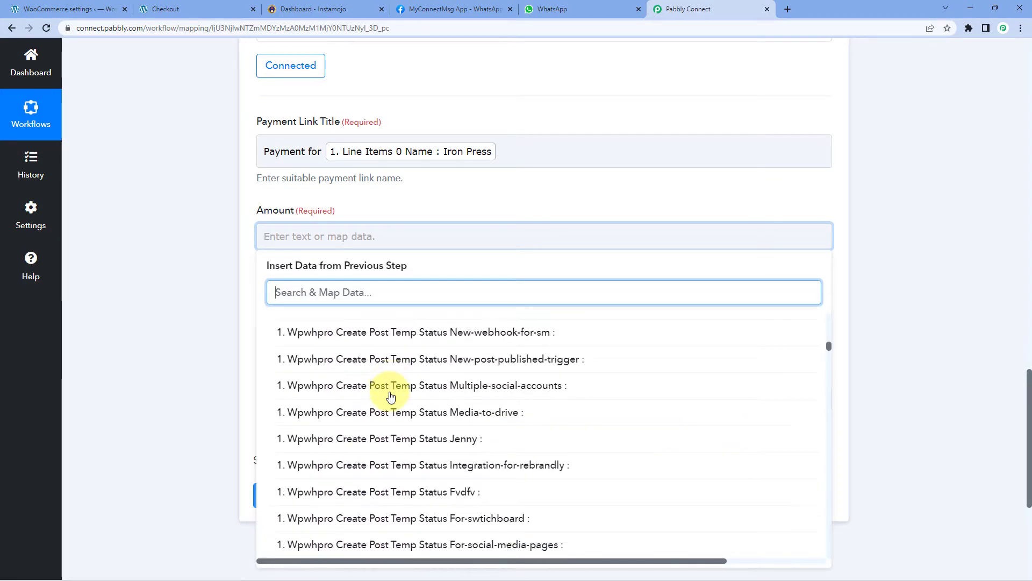
scroll(391, 397, down, 5)
scroll(391, 397, up, 7)
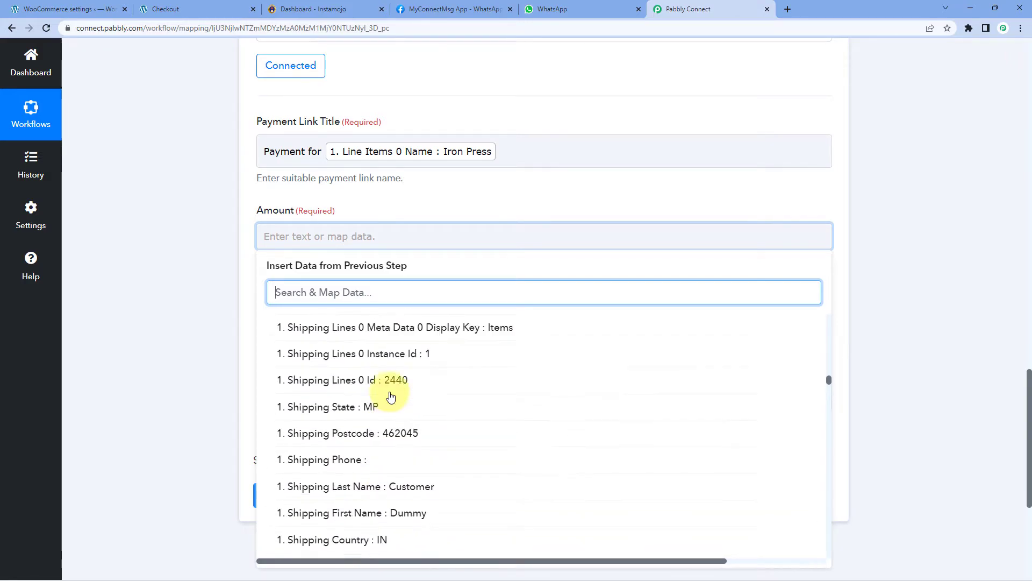
scroll(395, 385, up, 3)
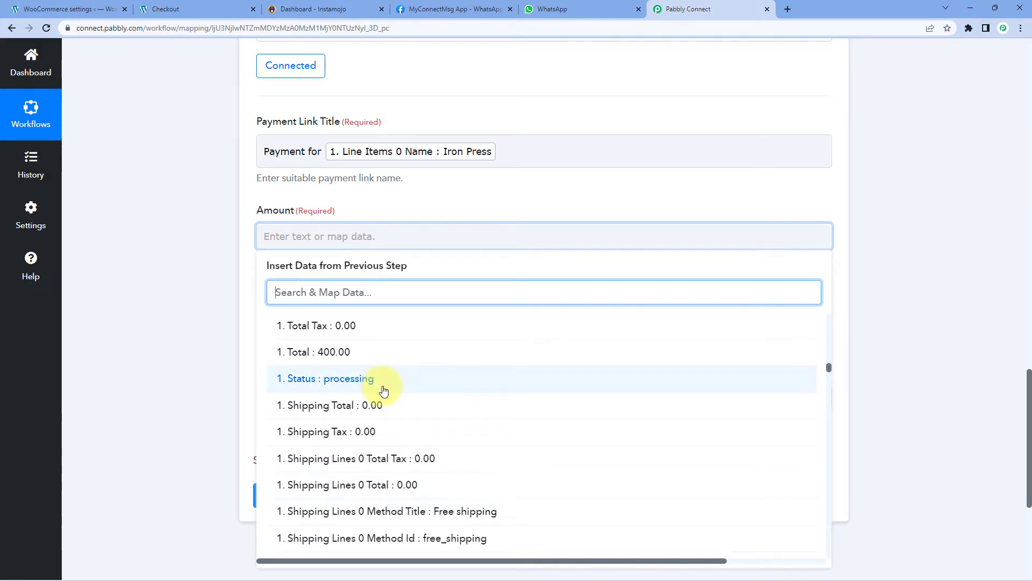
click(329, 405)
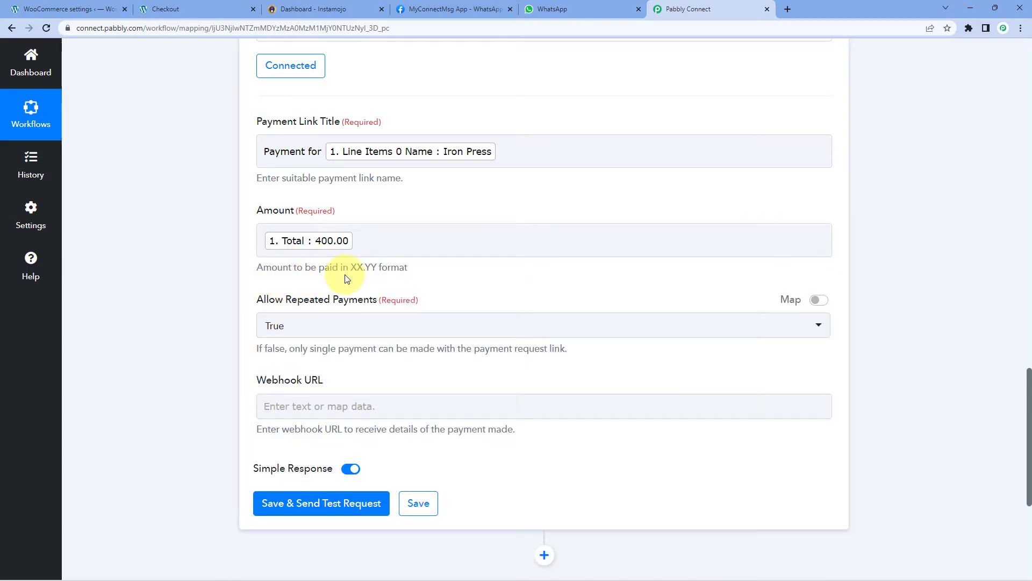
drag(354, 268, 407, 268)
click(391, 278)
click(344, 237)
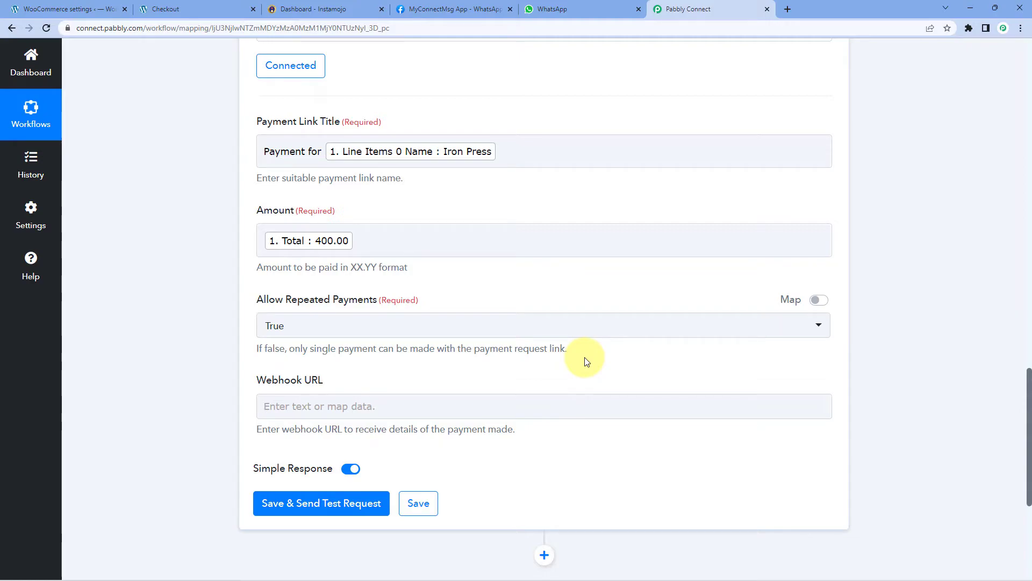
- Set Allow Repeated Payments to False, then save the Instamojo payment link action and send its test request
click(338, 325)
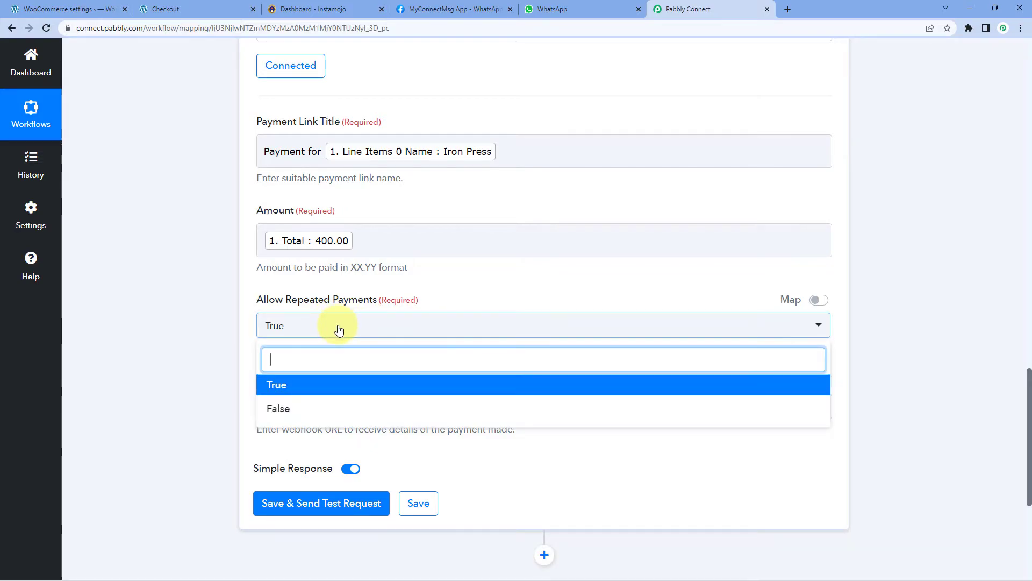
click(309, 414)
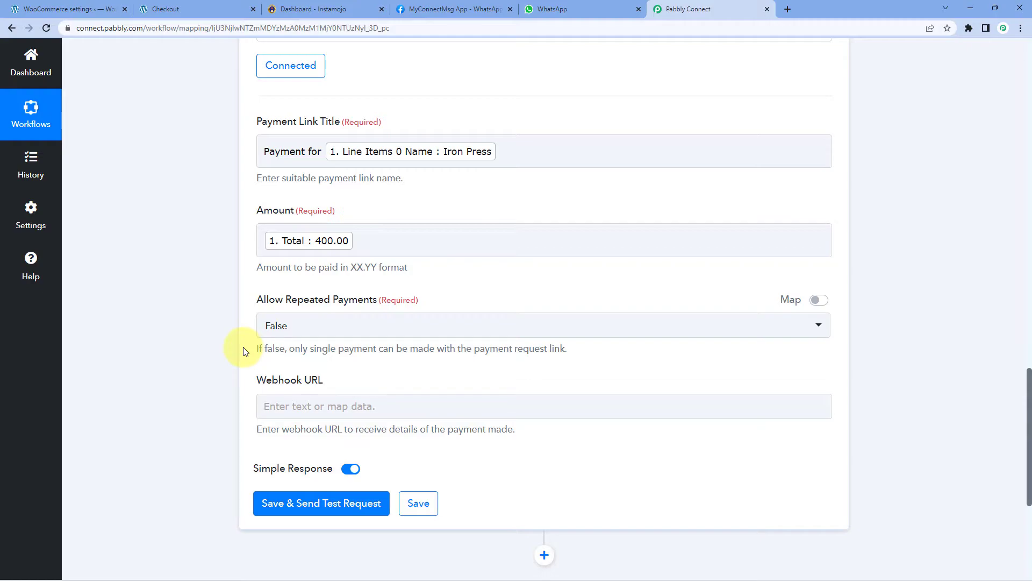
scroll(244, 347, down, 1)
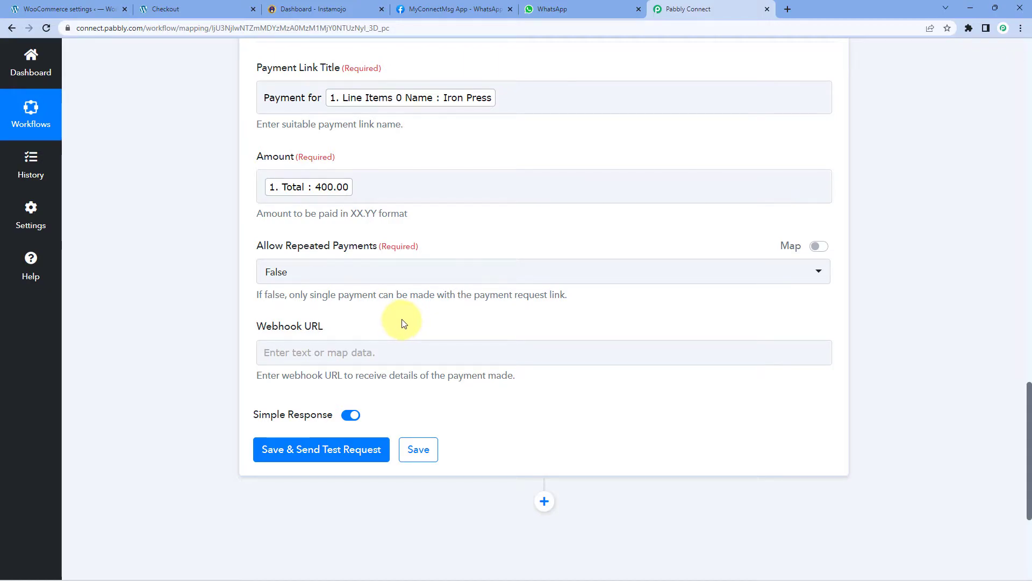
scroll(408, 317, down, 2)
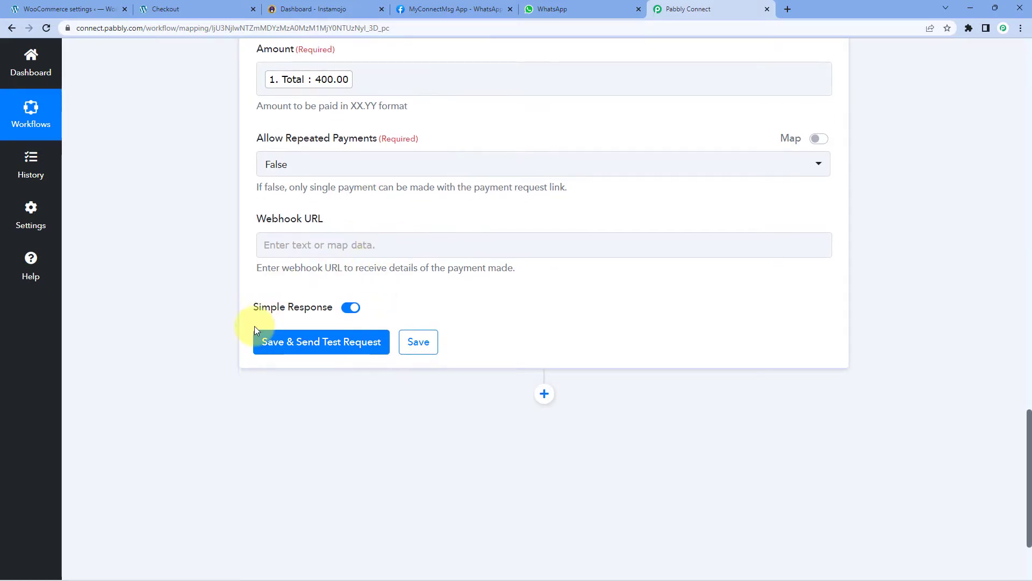
click(322, 352)
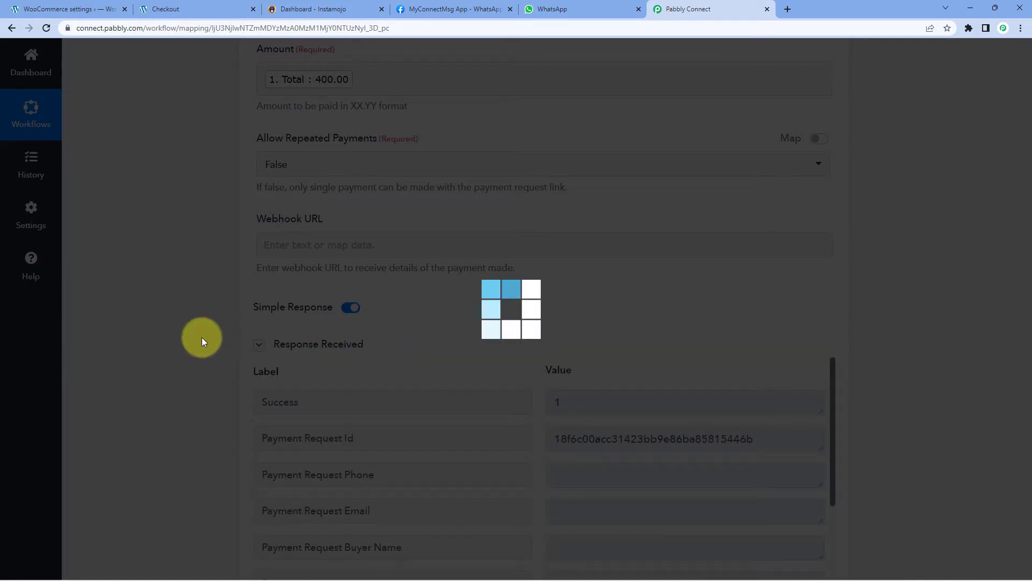
- Examine the Instamojo response fields, including the payment request's amount, purpose, status and Longurl
scroll(163, 347, down, 2)
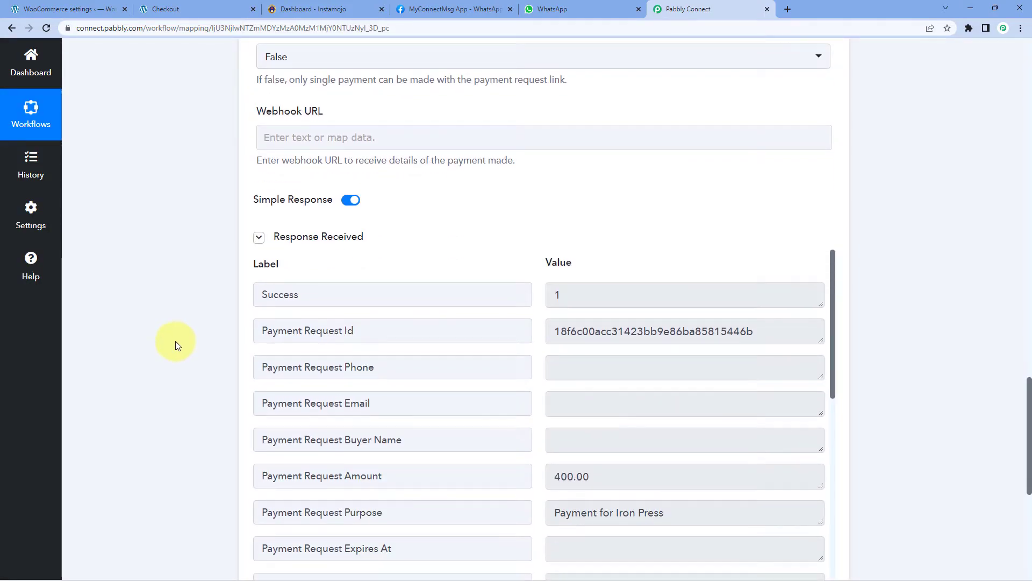
scroll(183, 360, down, 1)
scroll(513, 295, down, 3)
scroll(521, 295, down, 3)
scroll(509, 304, up, 2)
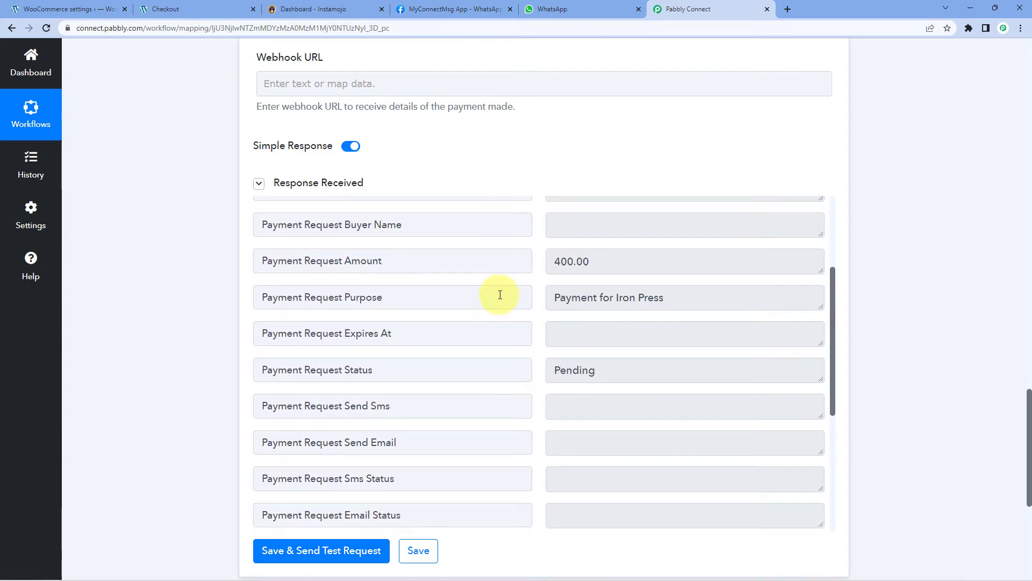
scroll(540, 285, down, 3)
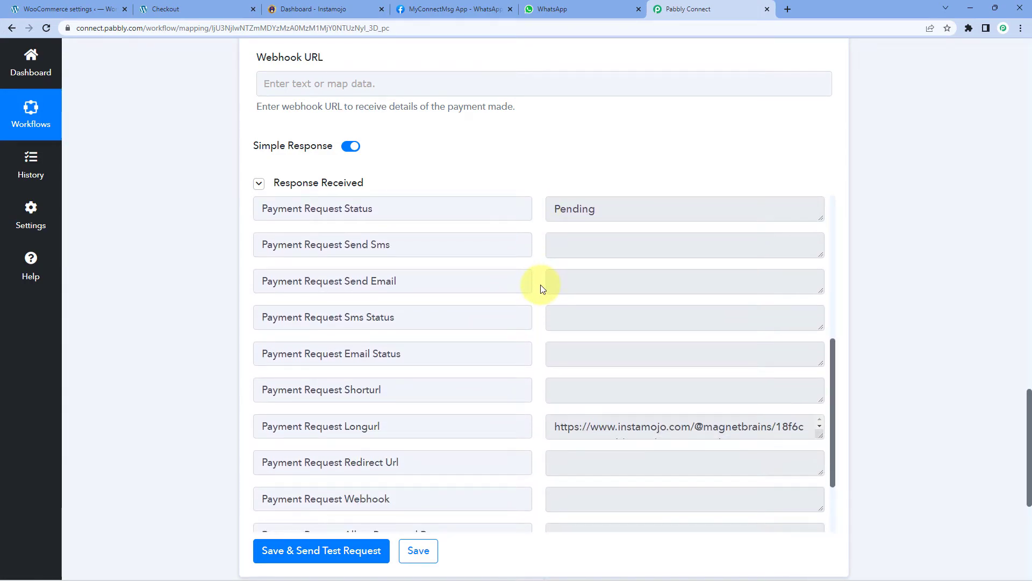
scroll(540, 285, down, 2)
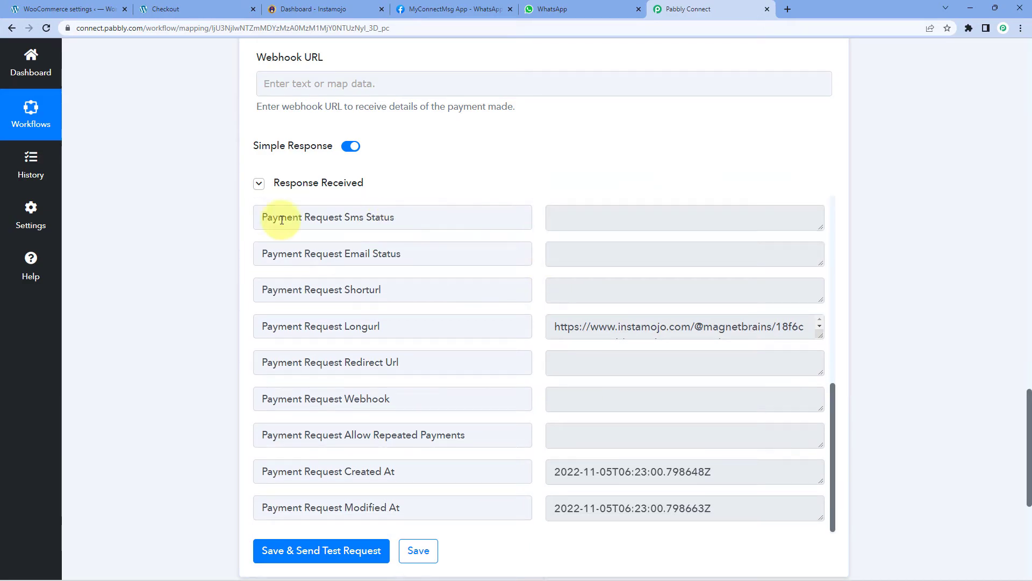
scroll(240, 232, up, 4)
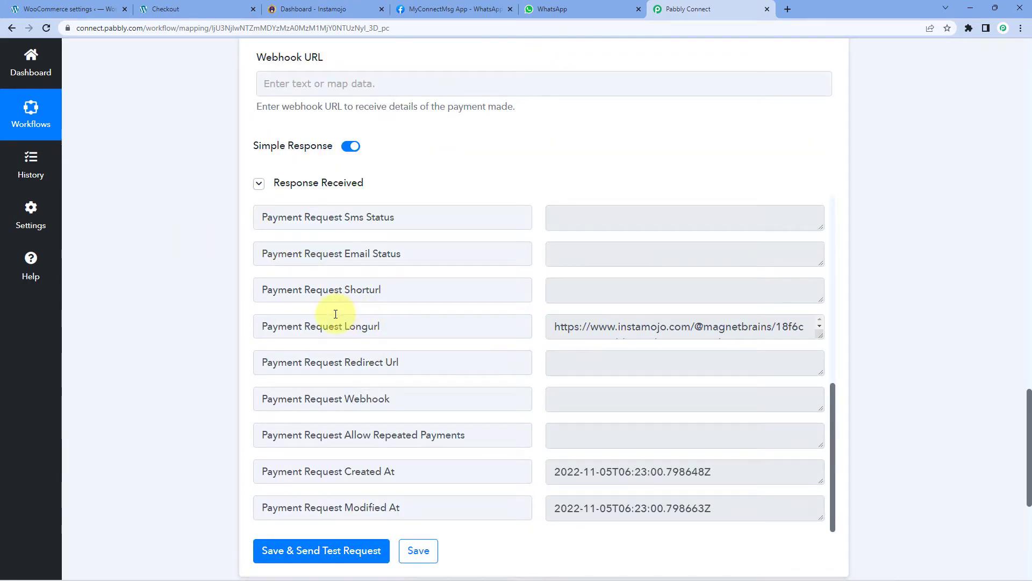
- Copy the Payment Request Longurl value from the response and open it in a new browser tab
drag(554, 326, 766, 352)
key(ctrl+c)
key(ctrl+t)
key(ctrl+v)
key(Return)
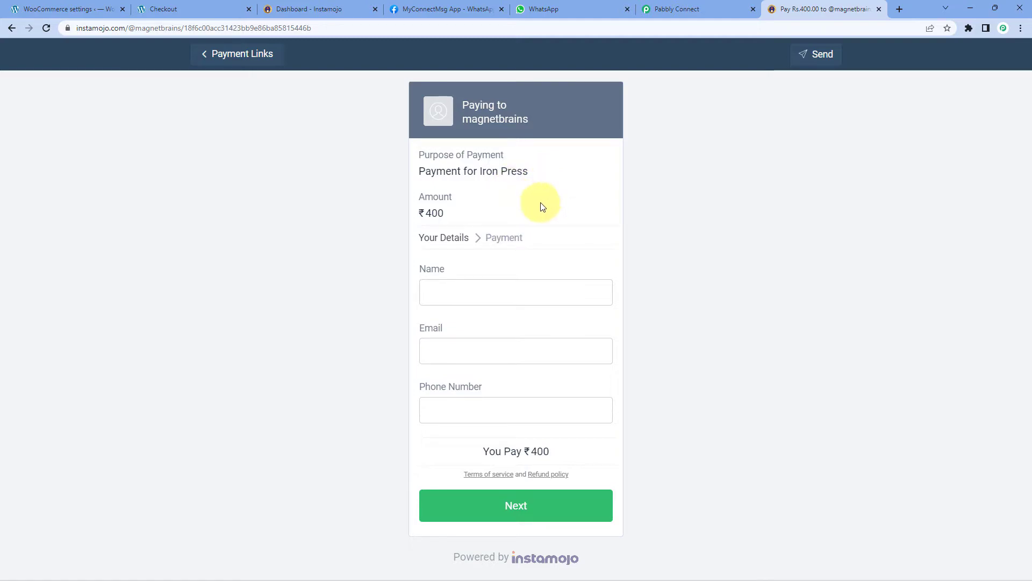
- Check the payment purpose and amount on the Instamojo payment page, then close it and return to the Pabbly Connect workflow
drag(418, 171, 535, 178)
drag(487, 211, 414, 223)
click(397, 222)
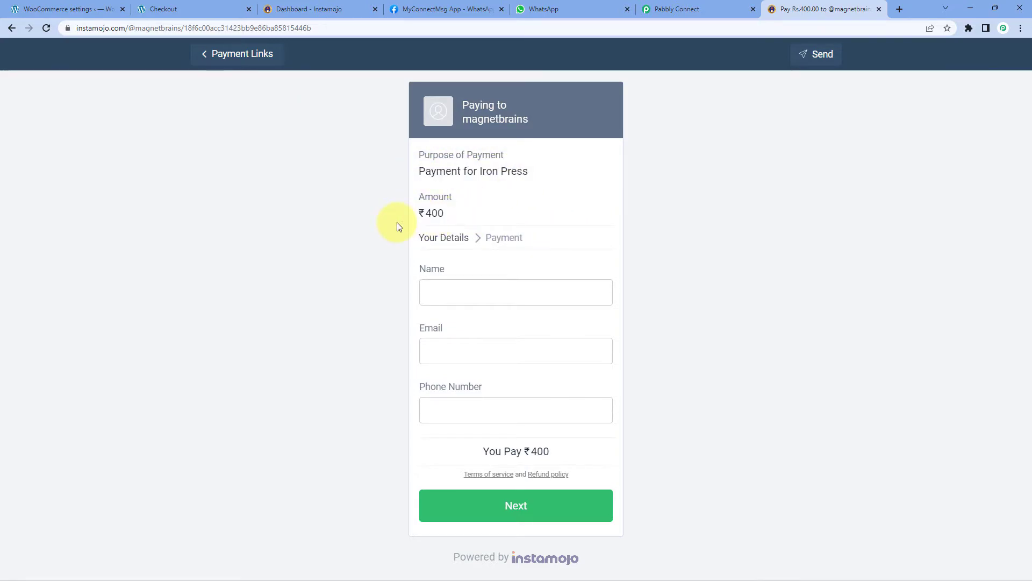
drag(496, 213, 398, 206)
click(382, 213)
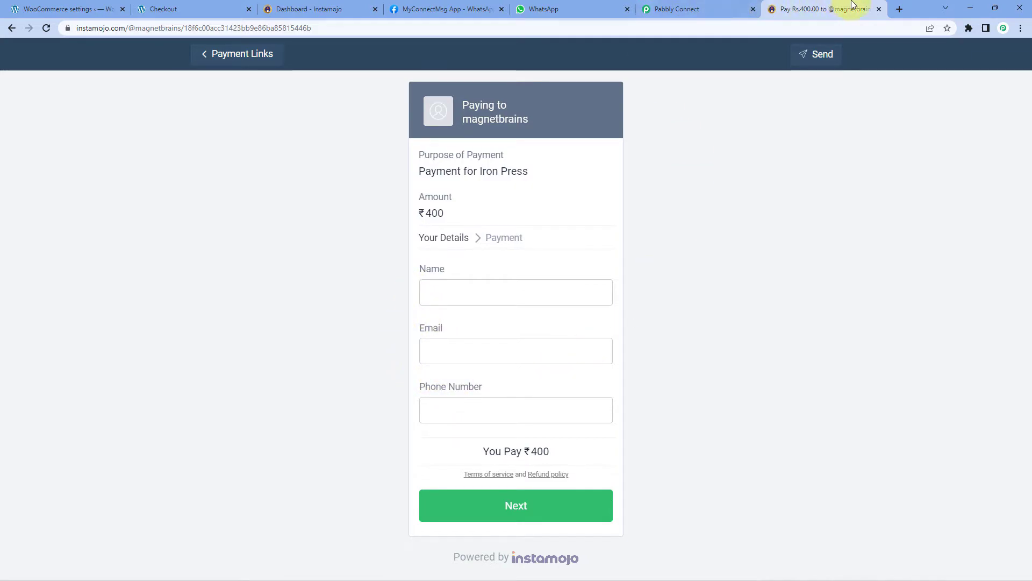
click(879, 9)
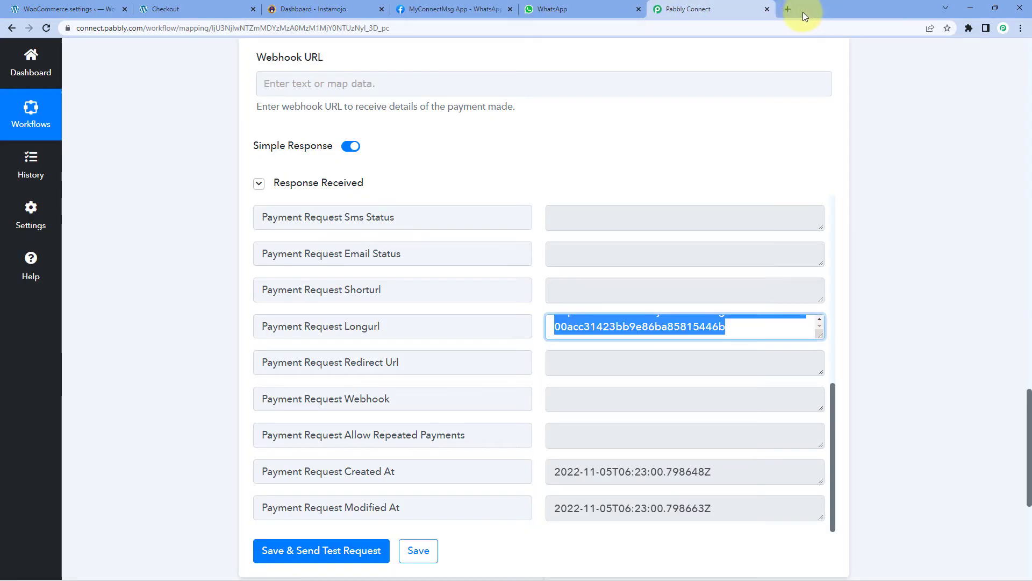
click(634, 163)
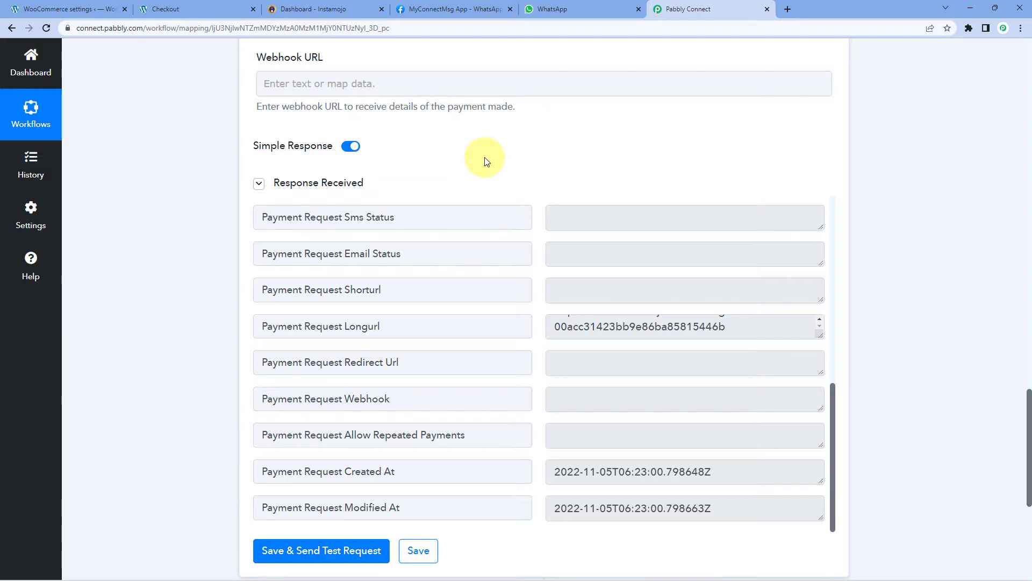
- Add an action step after the Instamojo step and choose WhatsApp Cloud API as its app
scroll(880, 176, down, 3)
scroll(880, 173, down, 3)
click(543, 268)
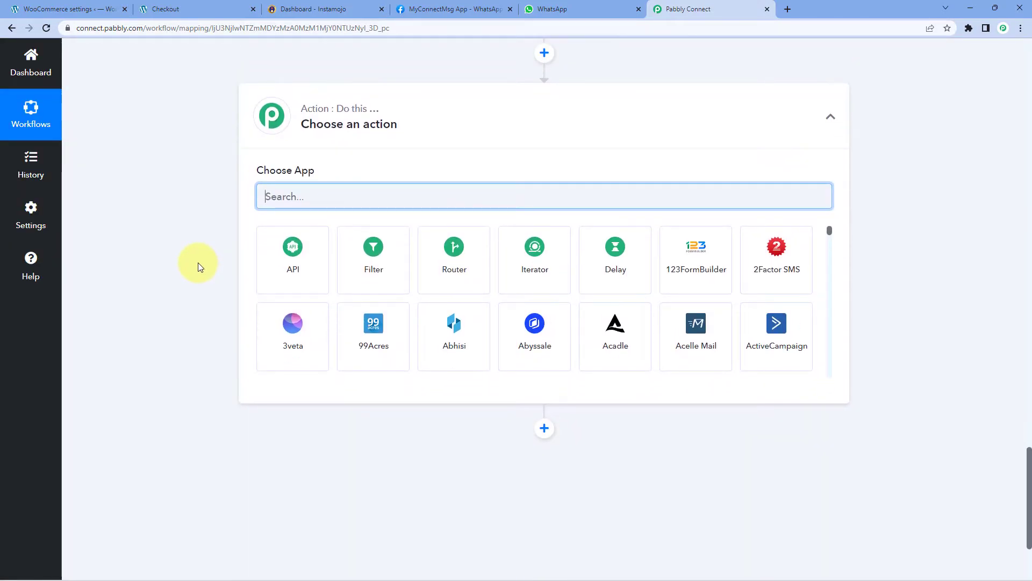
click(265, 196)
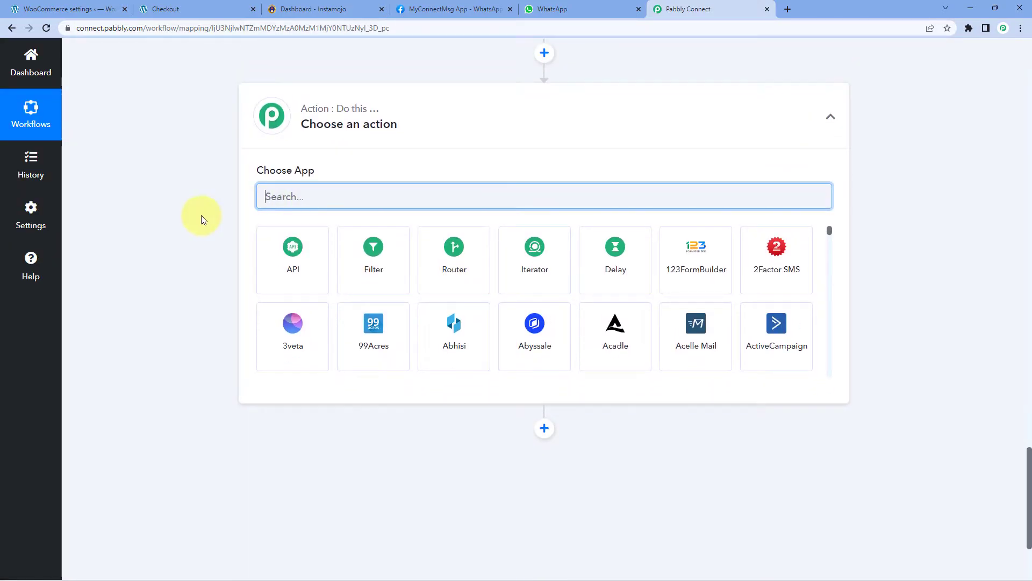
text(Whay)
key(BackSpace)
text(tsA)
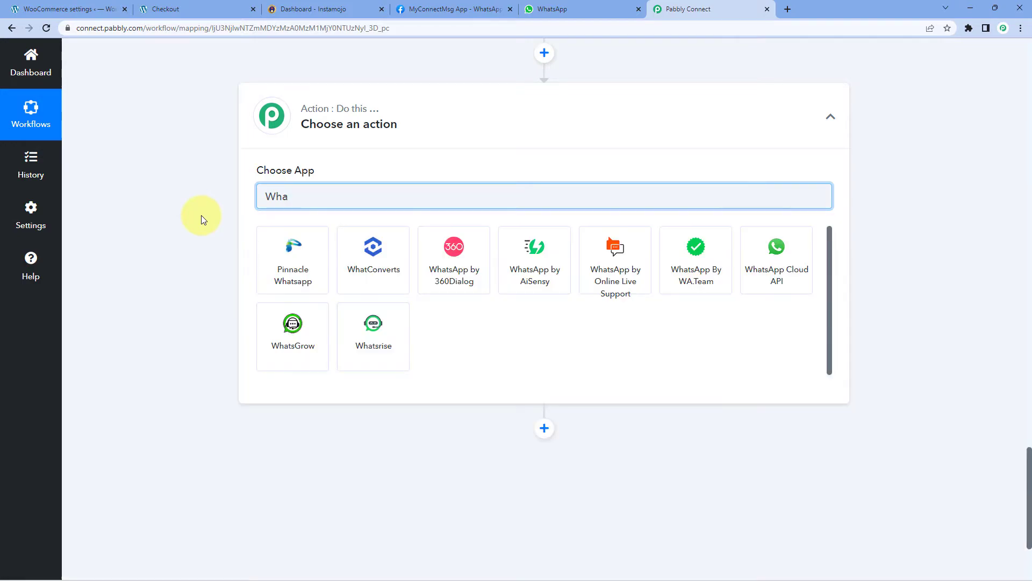
text(p)
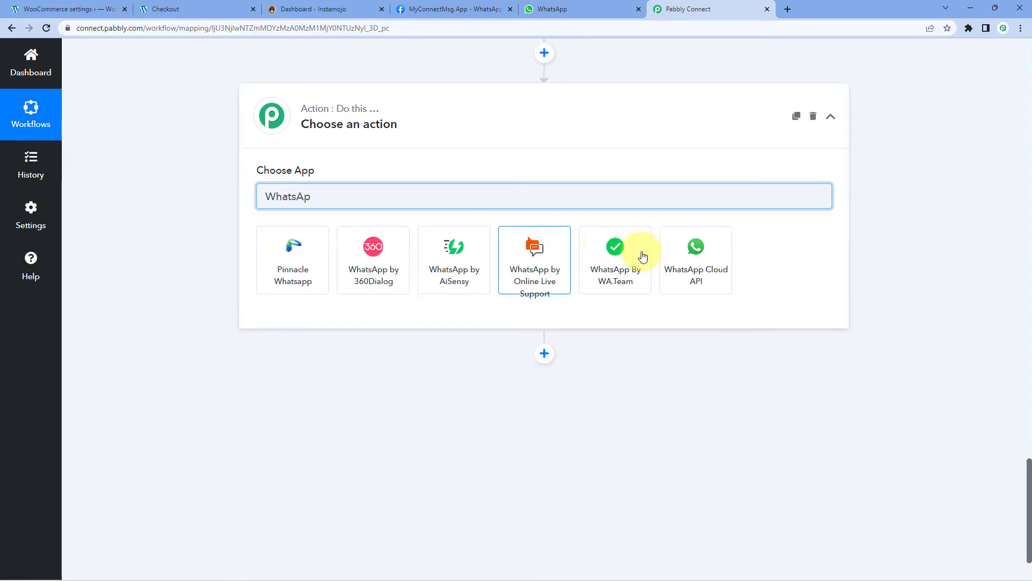
click(691, 251)
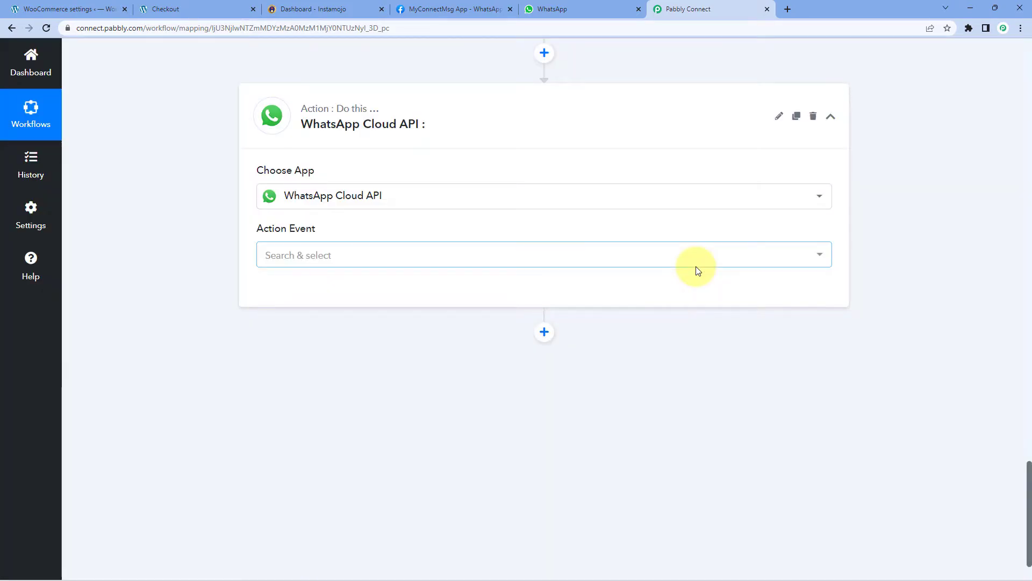
- Set the WhatsApp action event to Send Template Message and open the form for adding a new WhatsApp Cloud API connection
click(376, 257)
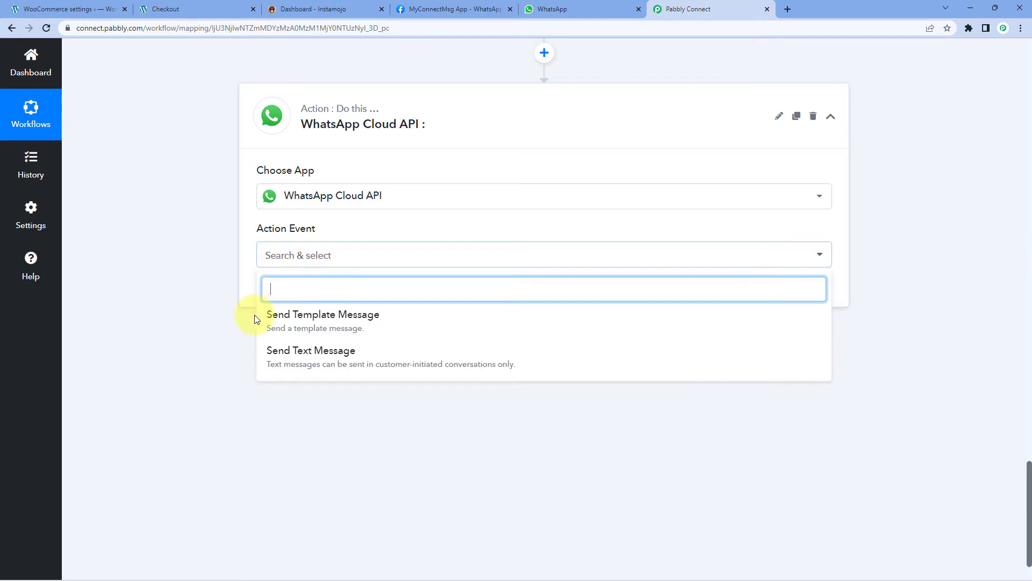
click(394, 326)
click(309, 296)
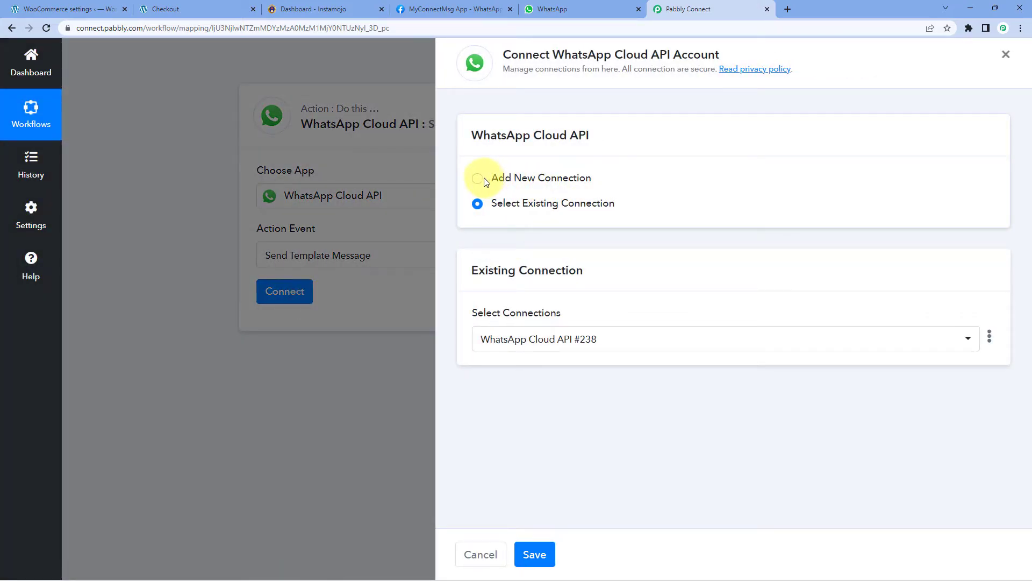
click(480, 178)
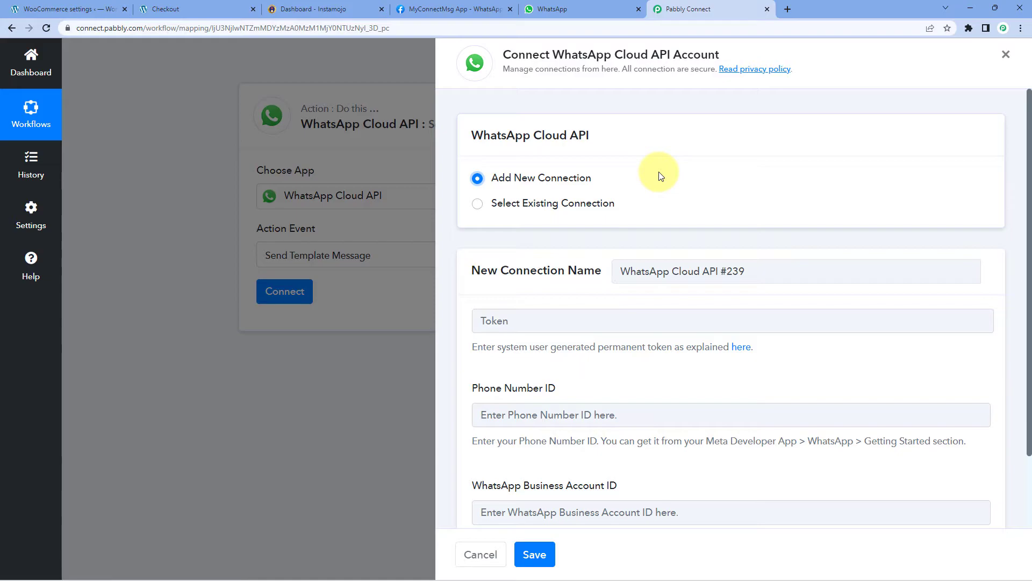
scroll(660, 177, down, 2)
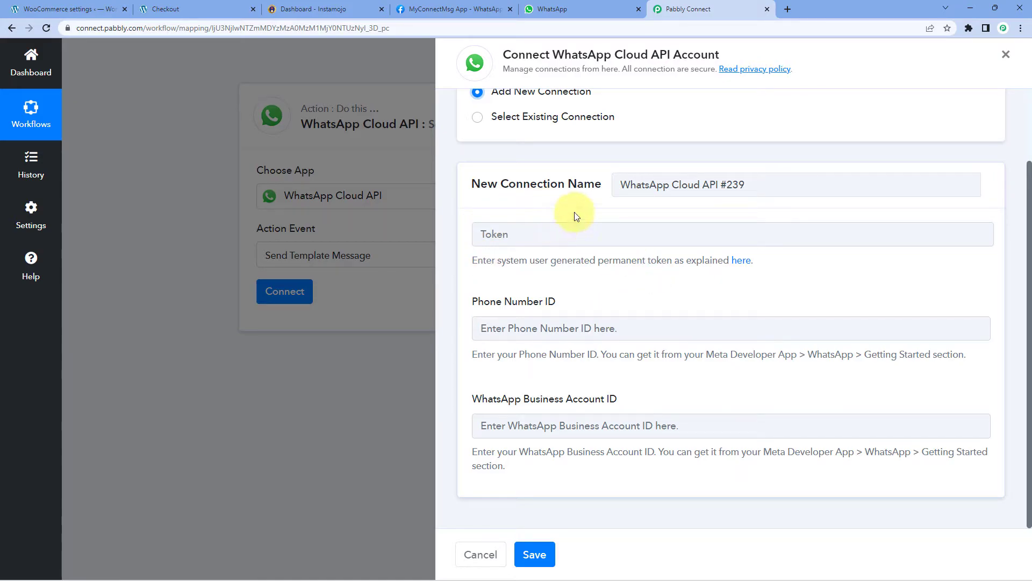
- Switch to Meta for Developers and locate the temporary access token, Phone number ID and WhatsApp Business Account ID on the Getting started page
click(446, 9)
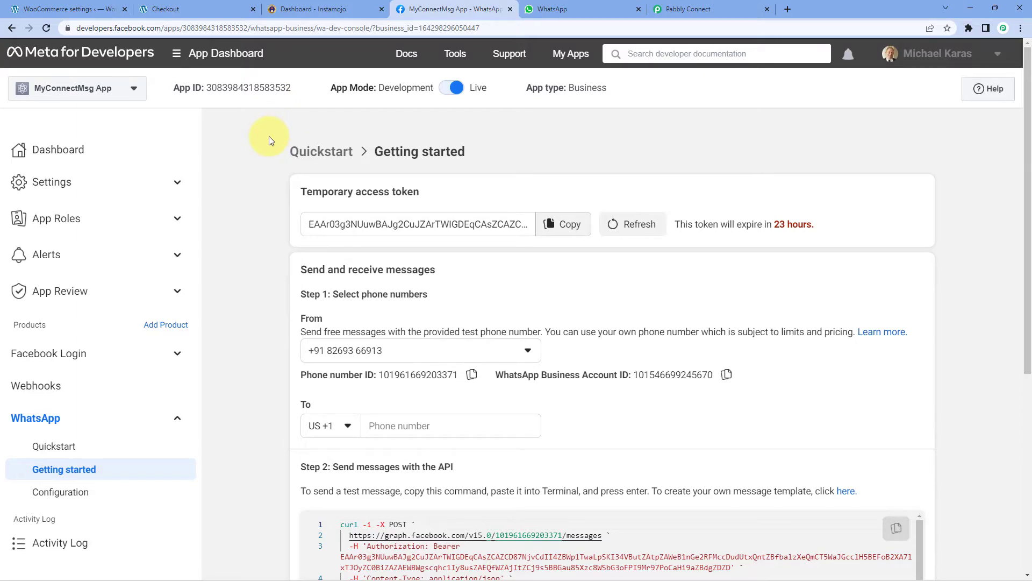
scroll(275, 145, down, 1)
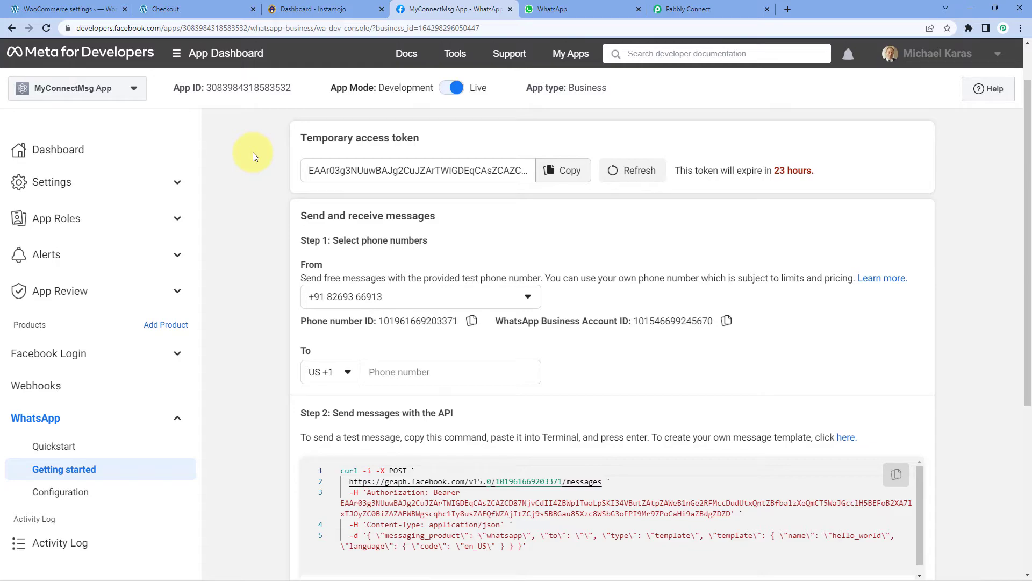
drag(285, 137, 425, 139)
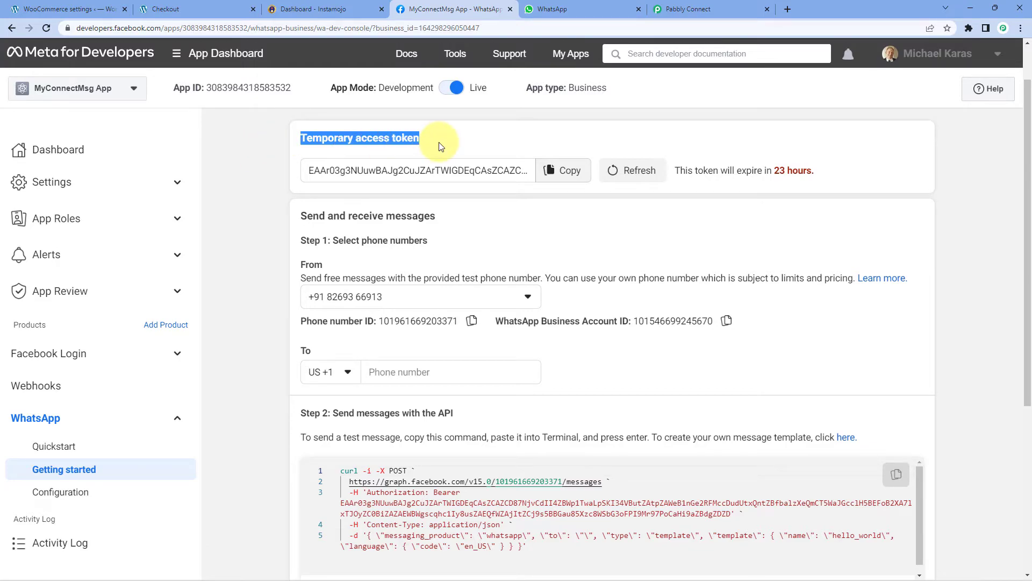
drag(297, 326, 366, 322)
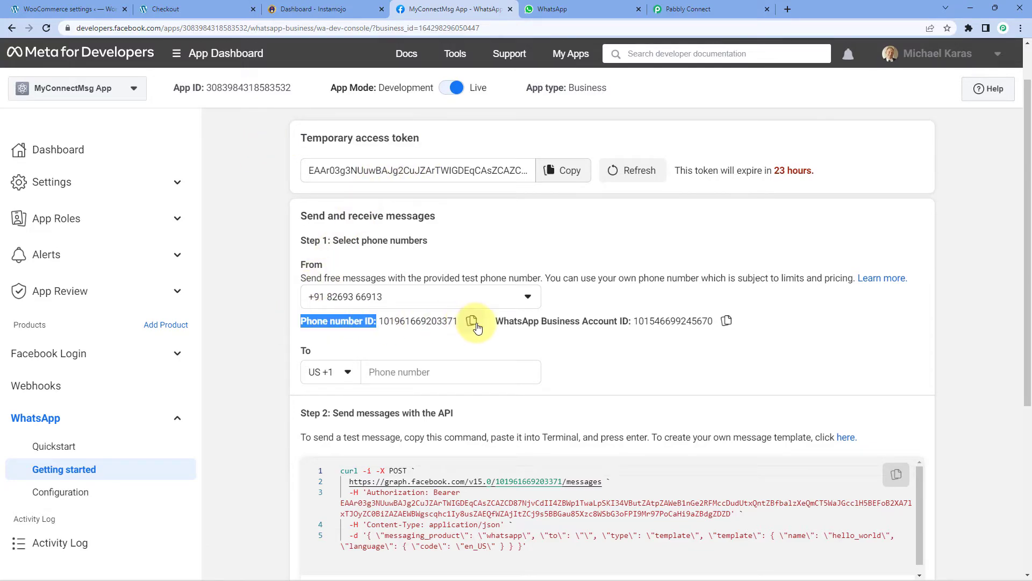
drag(495, 321, 633, 323)
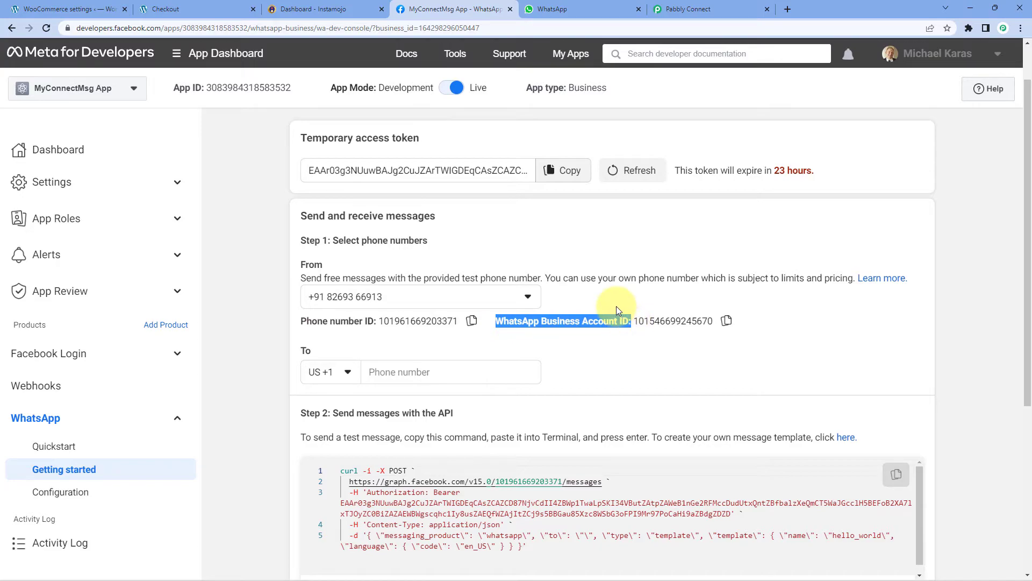
click(617, 309)
- Copy the Phone number ID from Meta for Developers into the Phone Number ID field of the Pabbly Connect connection form
click(471, 320)
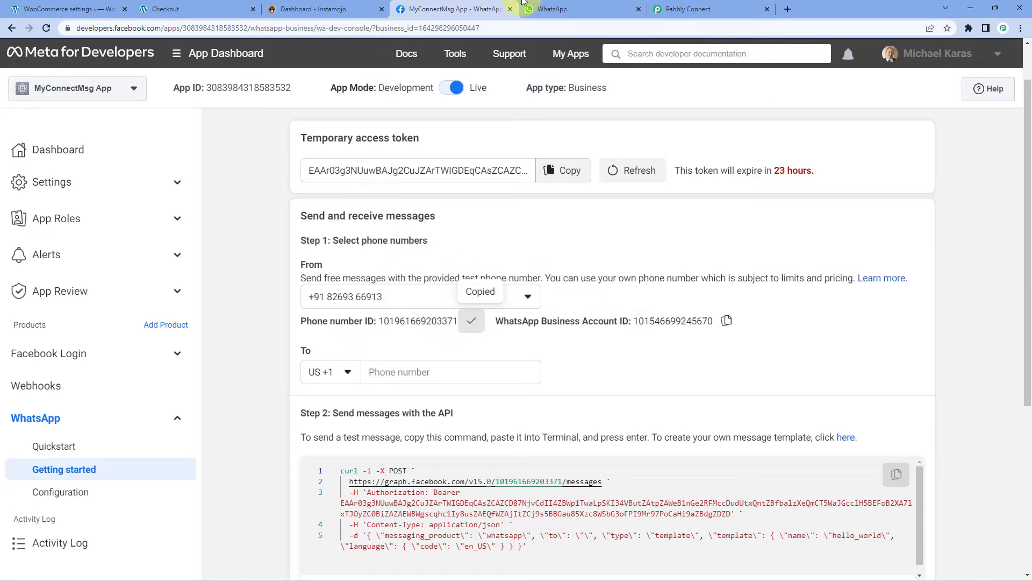
click(690, 9)
click(517, 335)
right_click(516, 334)
click(540, 413)
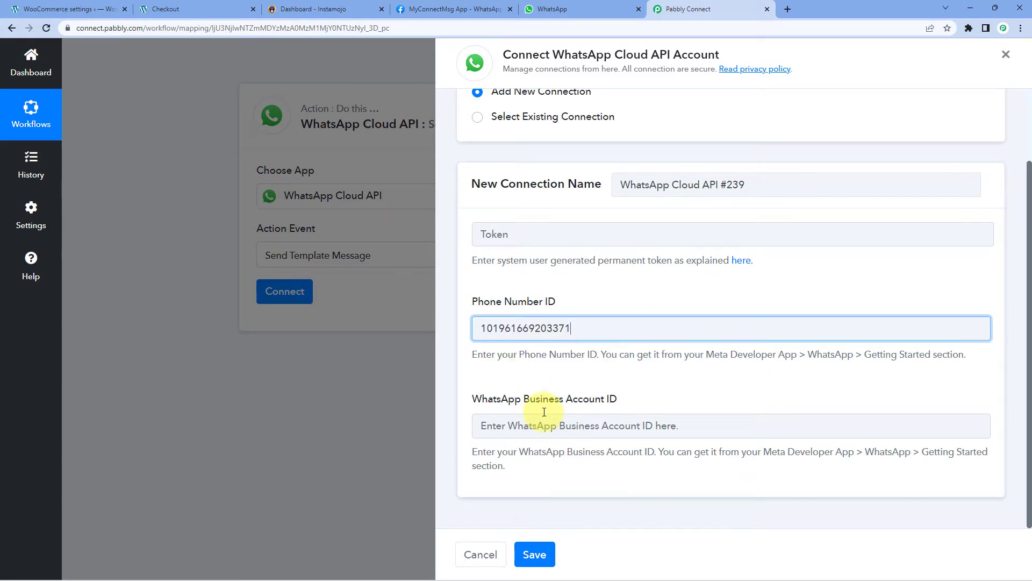
- Copy the WhatsApp Business Account ID from Meta for Developers into the matching field of the Pabbly Connect connection form
click(434, 5)
click(726, 320)
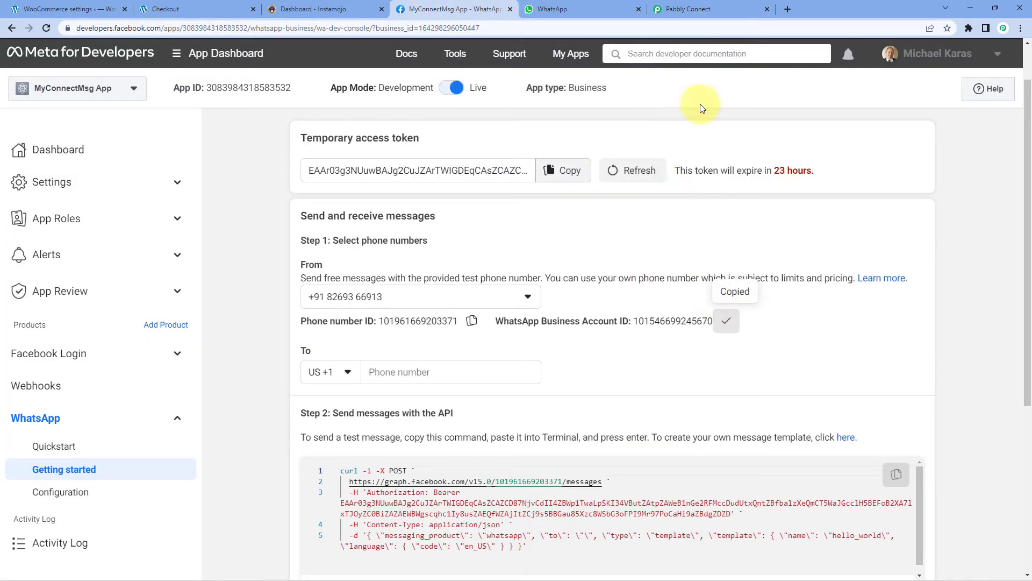
click(736, 9)
click(495, 424)
right_click(498, 425)
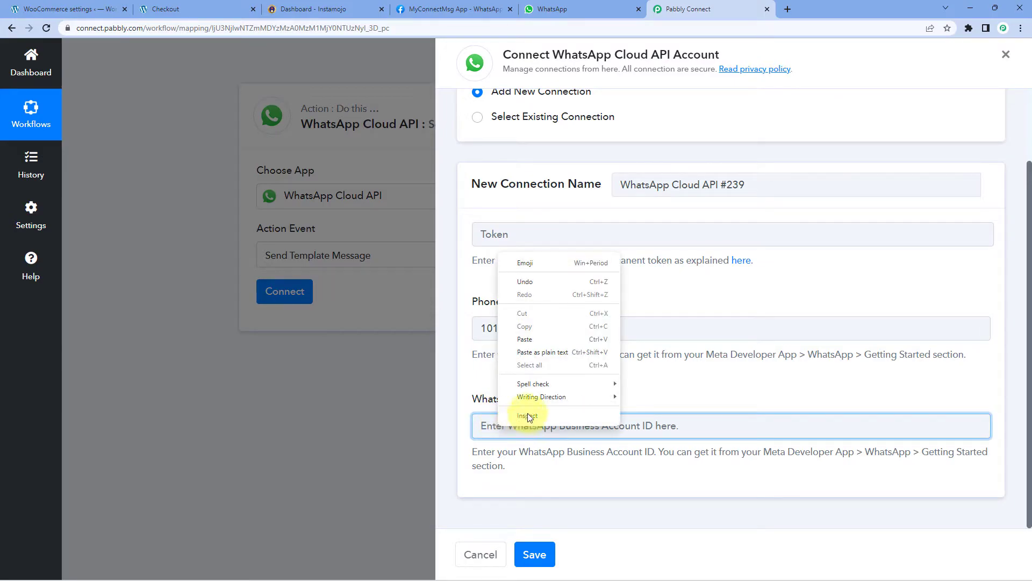
click(537, 340)
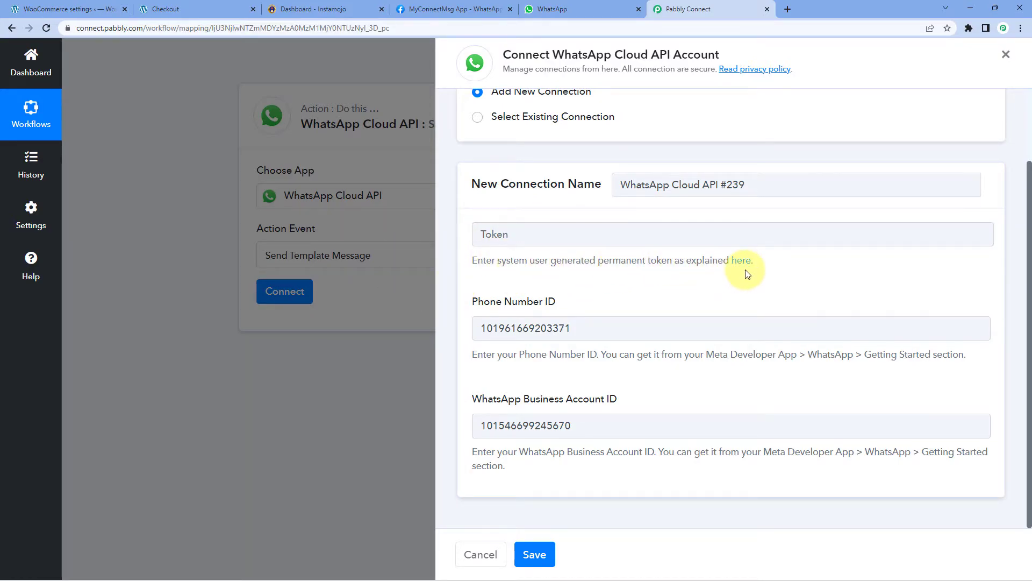
- Check the temporary access token's expiry notice in Meta for Developers and return to the Pabbly Connect connection form
click(476, 4)
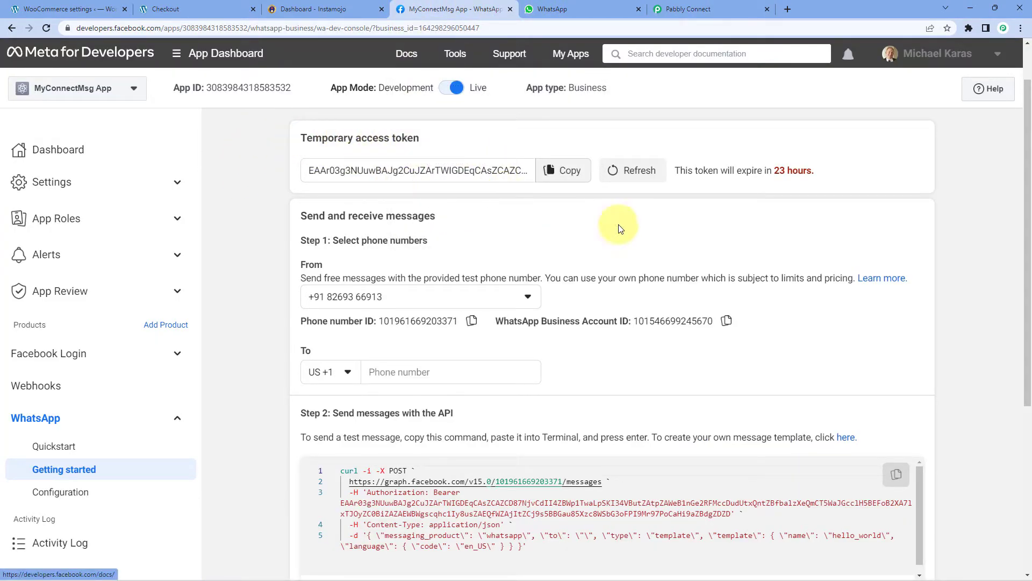
drag(677, 171, 811, 169)
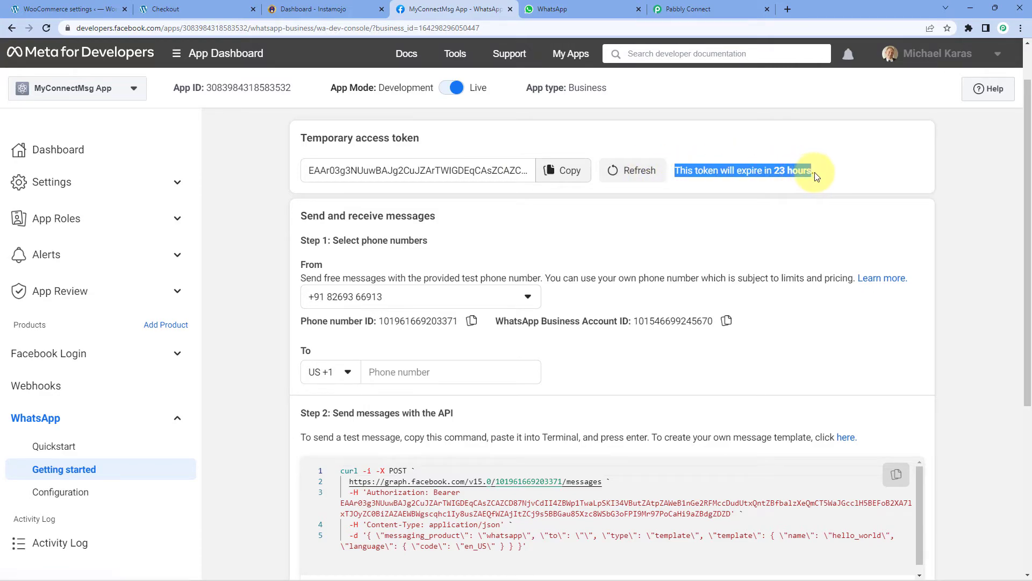
click(694, 146)
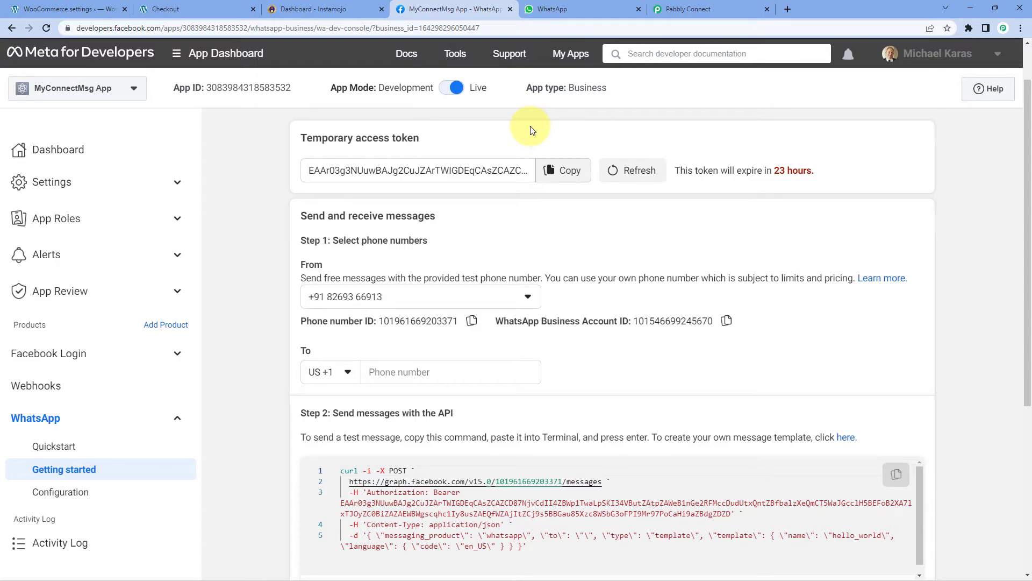
click(693, 9)
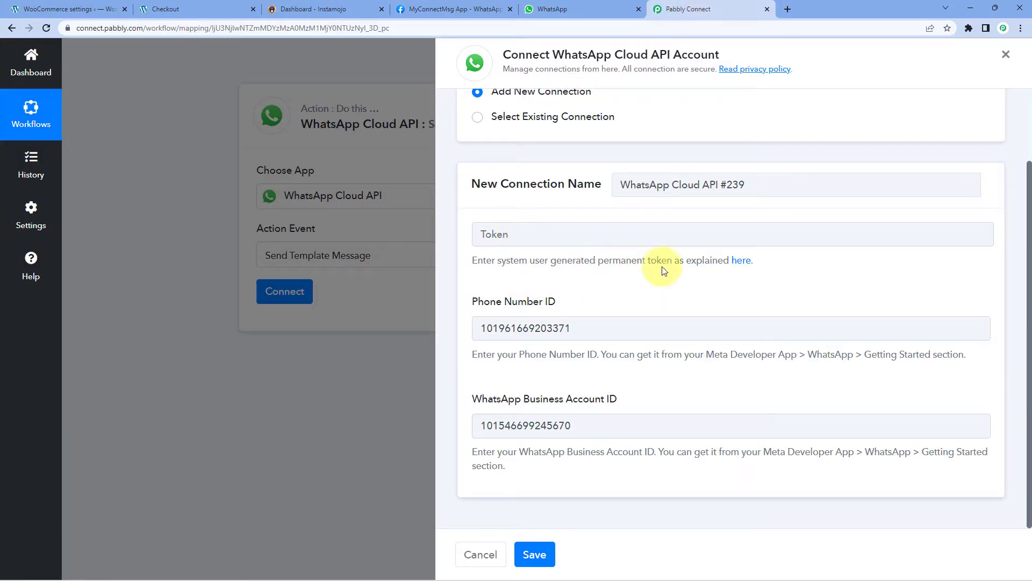
- Open the linked permanent token guide, review its WhatsApp Cloud API setup and token videos, and return to the connection form
click(741, 261)
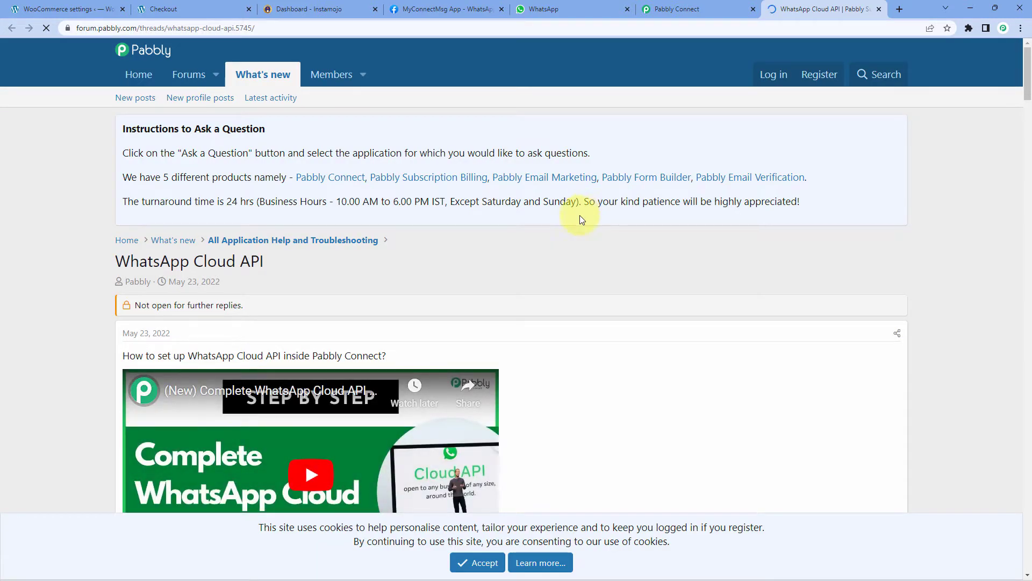
scroll(663, 357, down, 4)
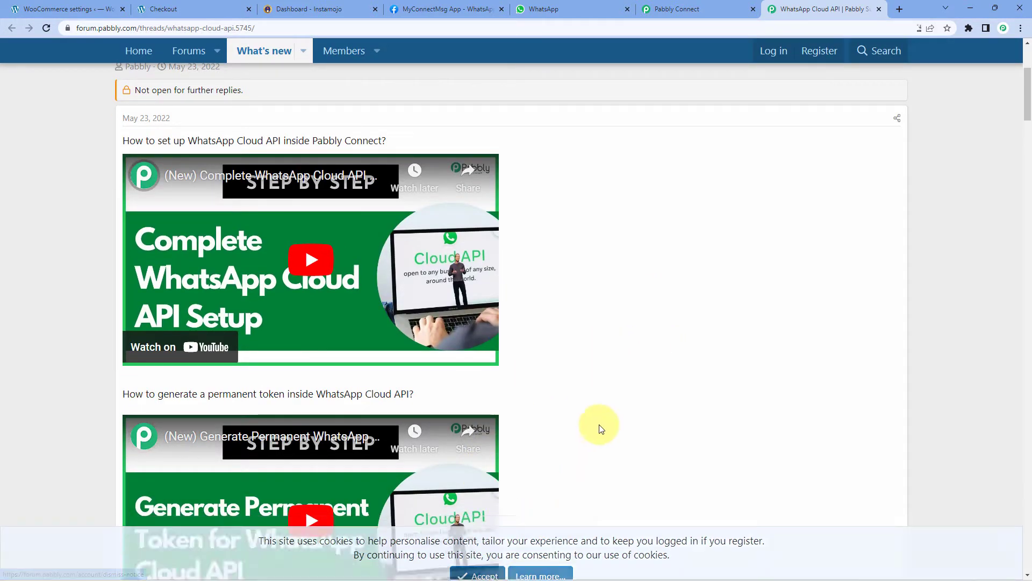
scroll(624, 304, down, 1)
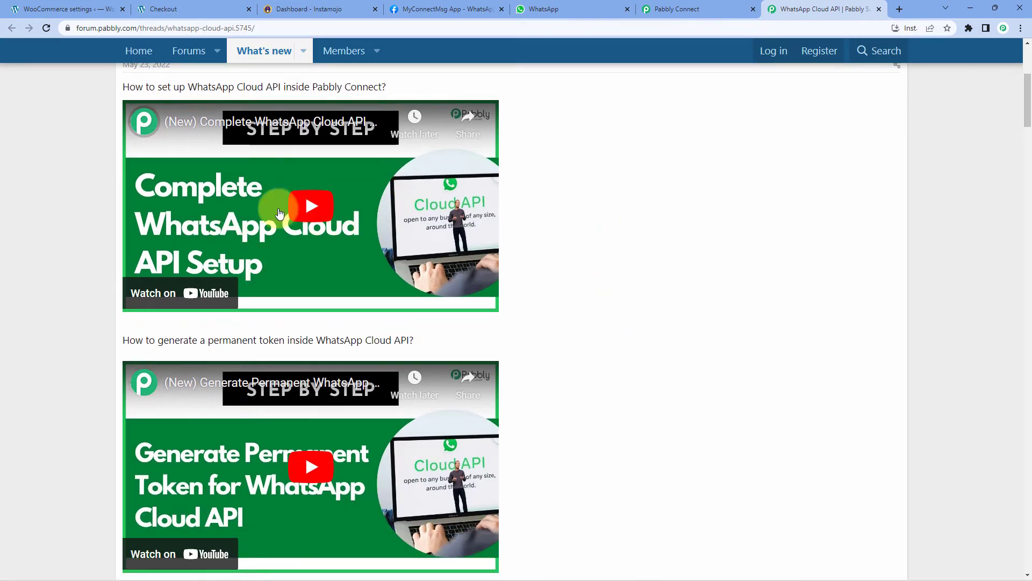
scroll(622, 249, down, 2)
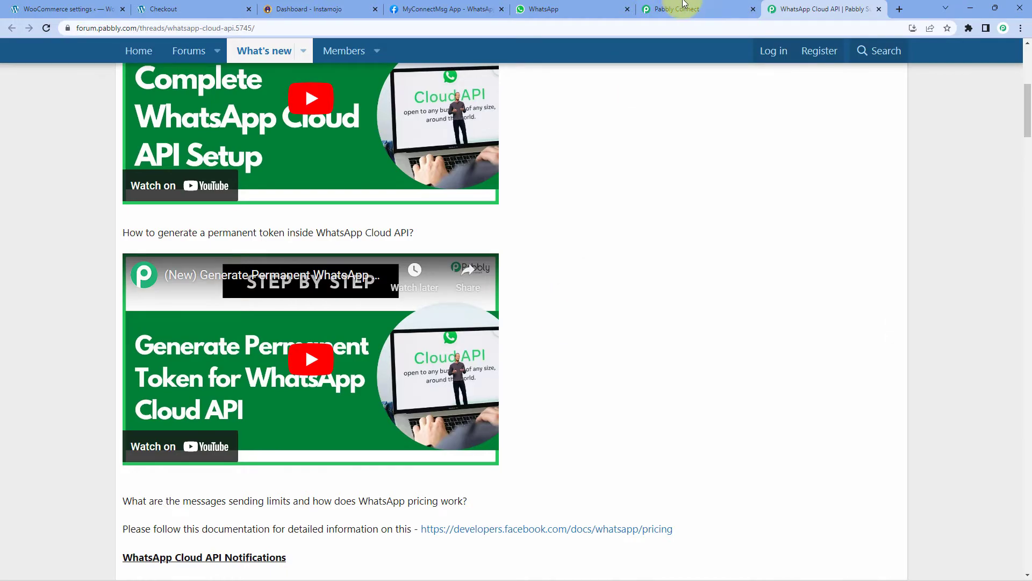
click(686, 21)
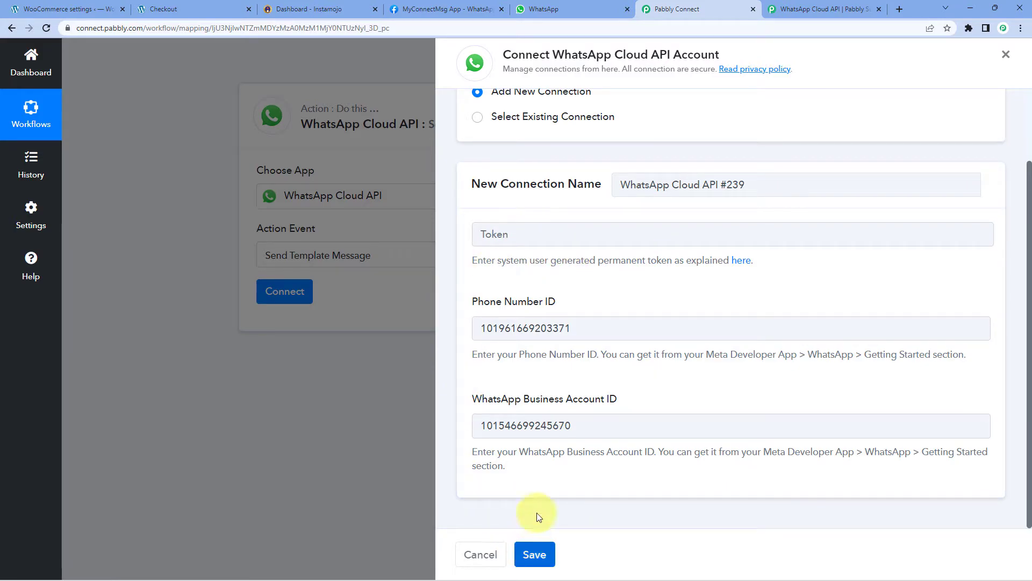
- Connect the WhatsApp action using the existing connection WhatsApp Cloud API Final and save it
click(479, 120)
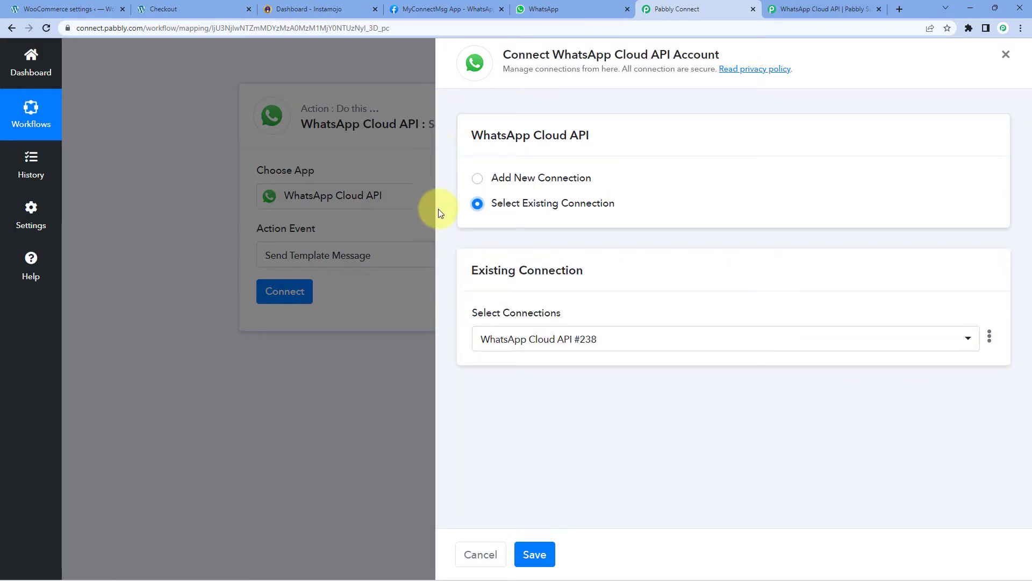
click(606, 332)
scroll(636, 380, down, 20)
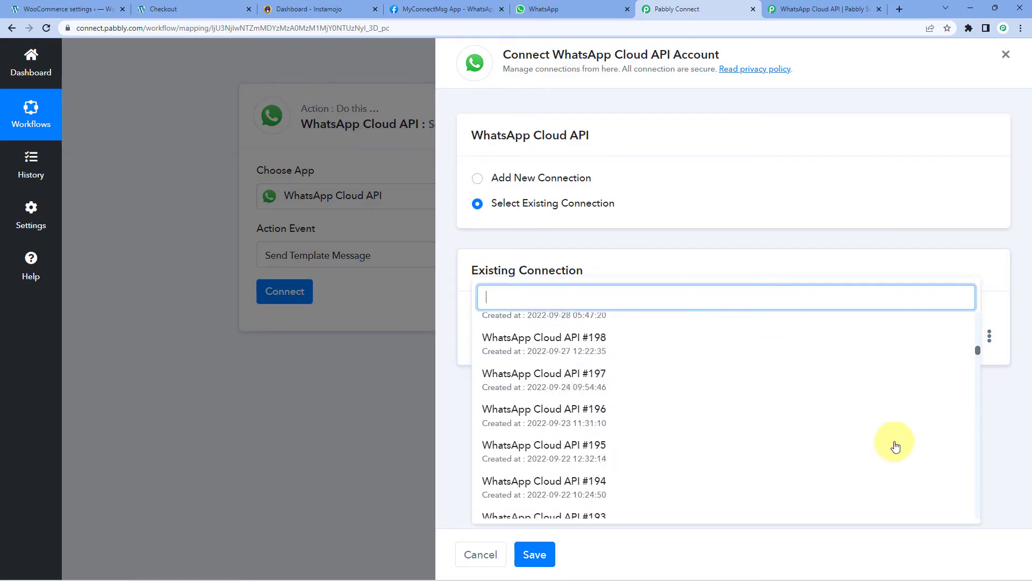
scroll(968, 406, down, 15)
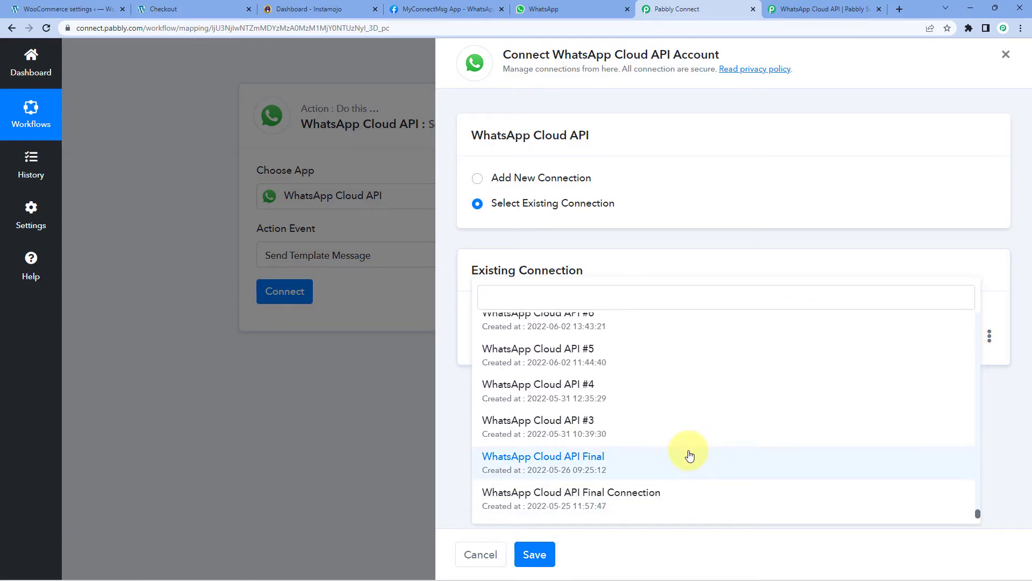
click(689, 454)
click(542, 551)
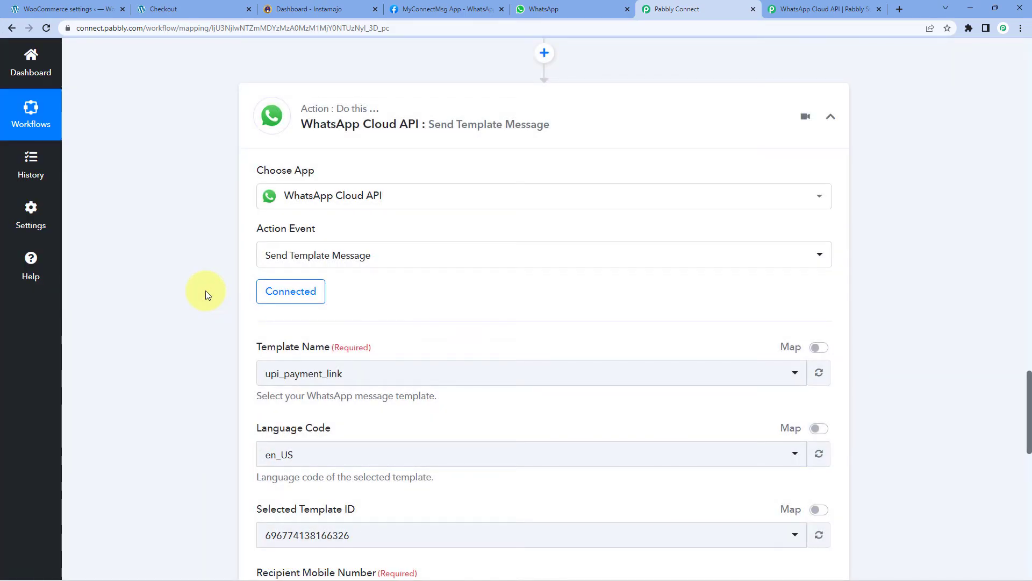
- Open the list of available message templates for the action's Template Name
scroll(206, 290, down, 2)
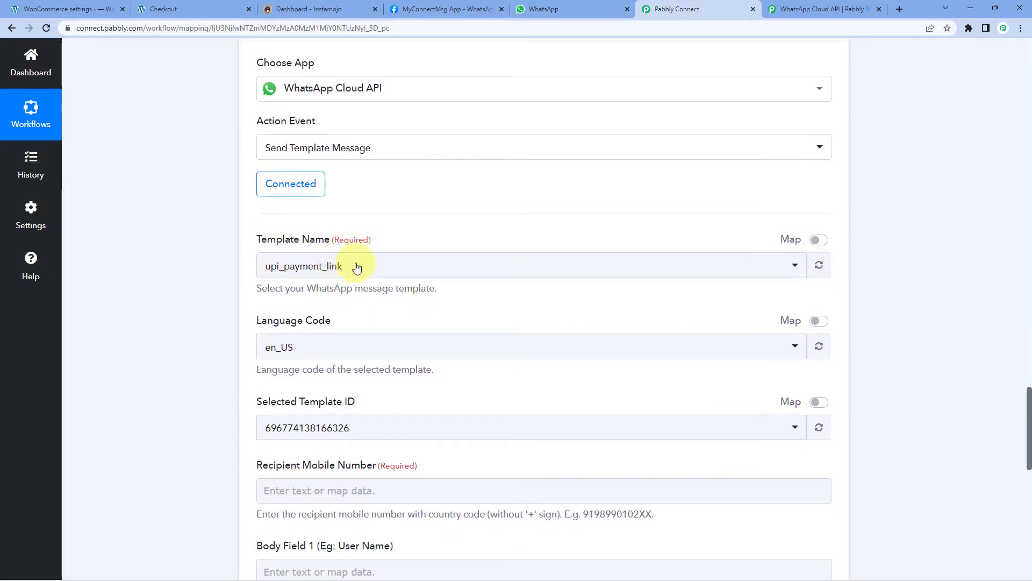
click(402, 274)
scroll(218, 287, down, 1)
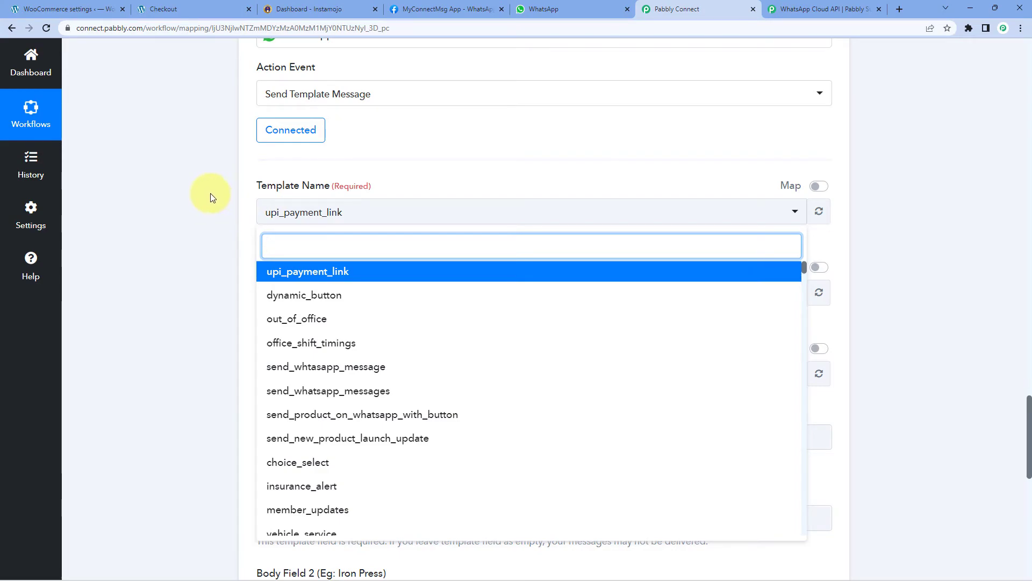
- Switch to Meta for Developers and open the message templates page through the create-your-own-template link in Step 2
click(446, 9)
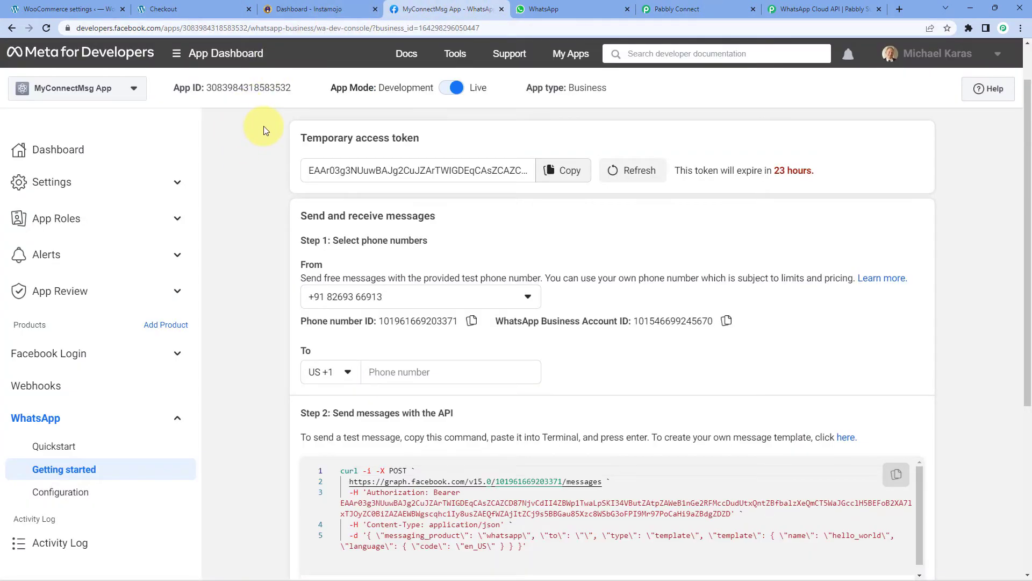
scroll(264, 125, down, 5)
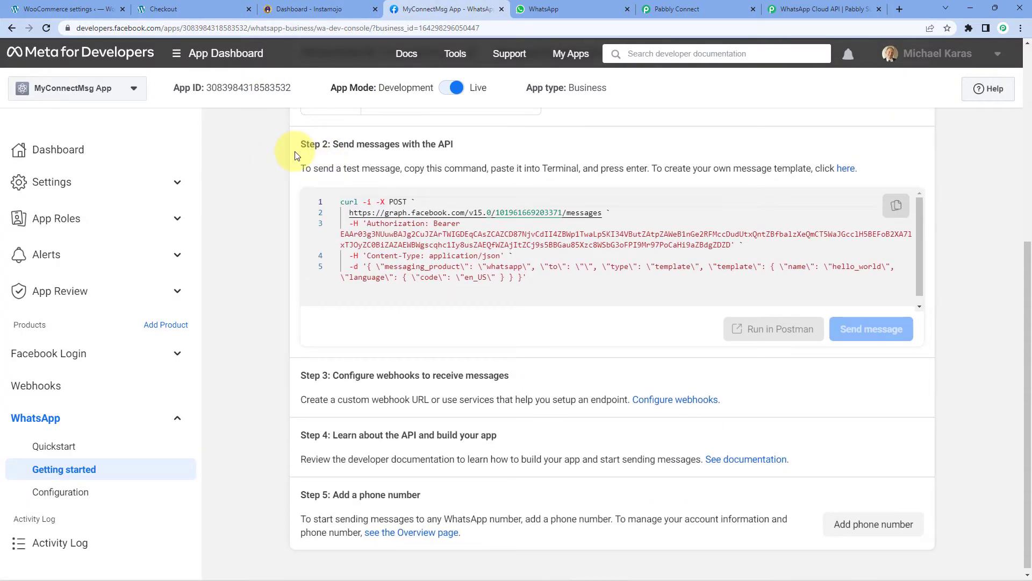
click(846, 169)
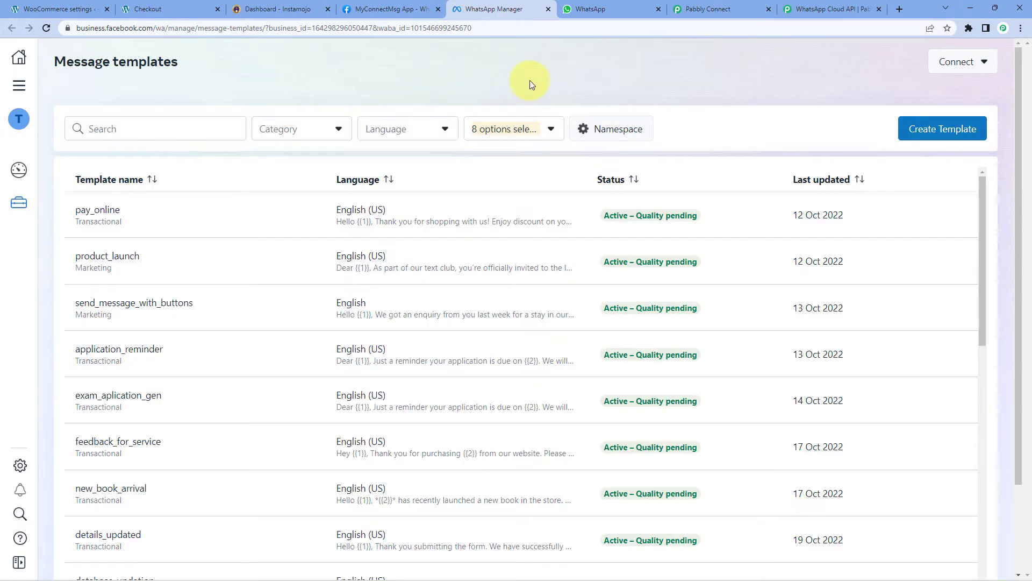
scroll(526, 246, down, 4)
scroll(526, 246, up, 4)
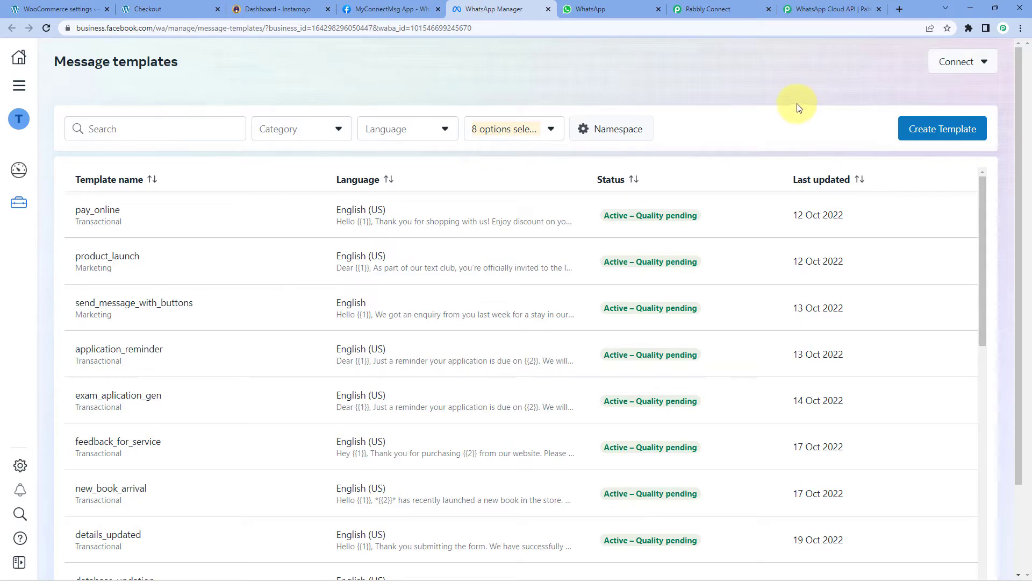
- Search the message templates for "upi_pay" and open the upi_payment_link template
click(183, 127)
text(upi)
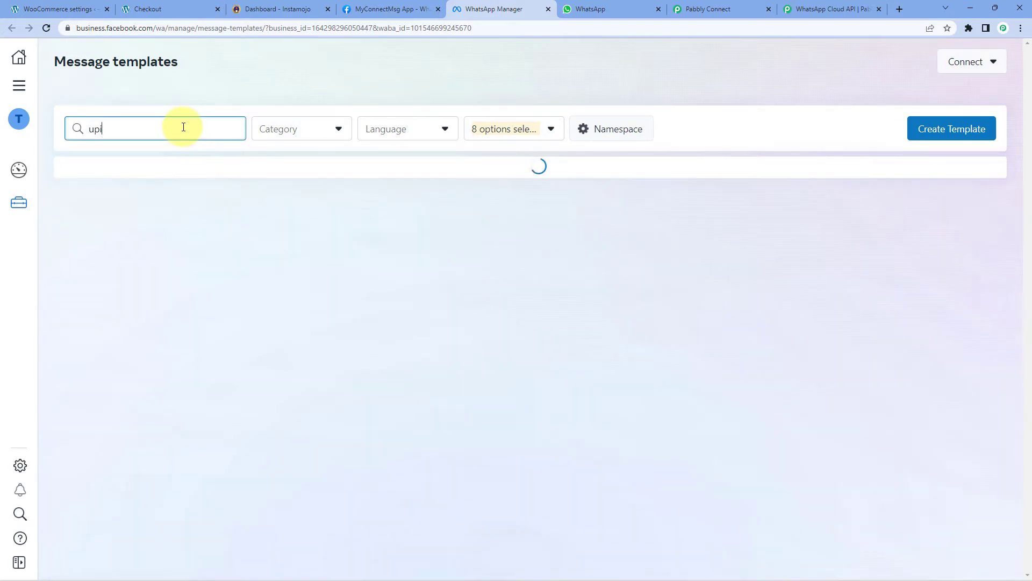
text(_pay)
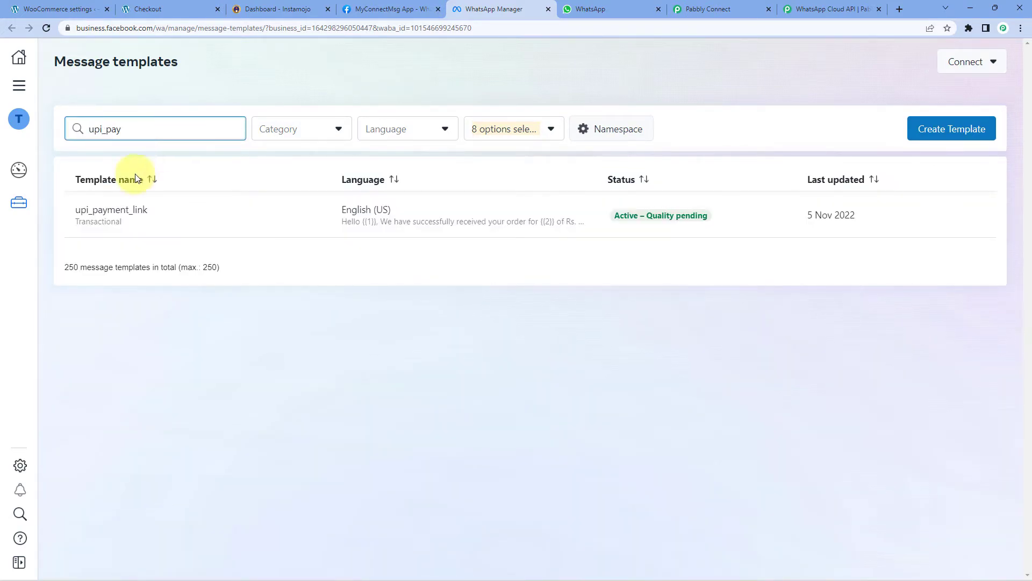
click(131, 218)
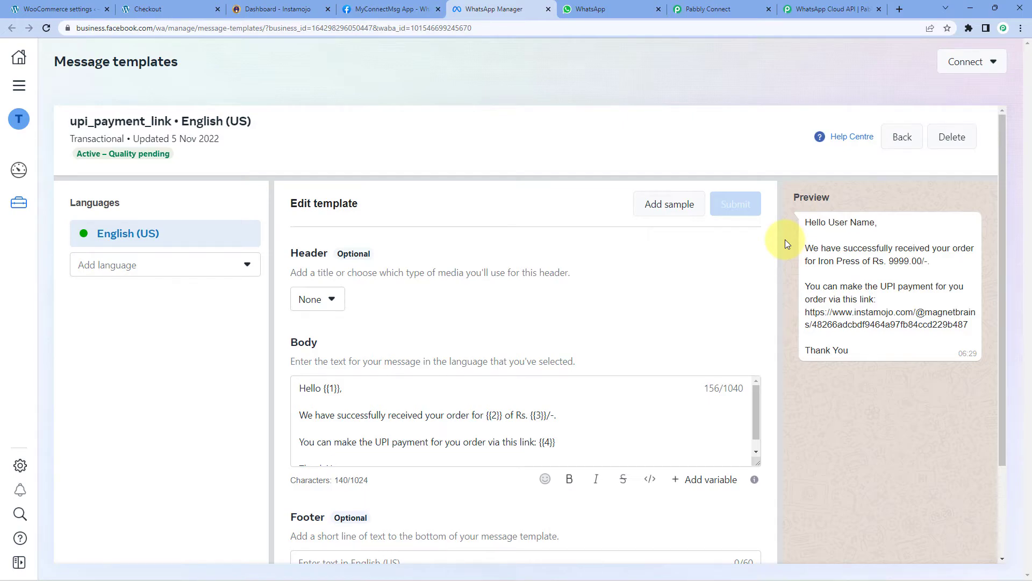
- Review the sample user name in the template preview and enlarge the Body text box to show the whole message
scroll(694, 269, down, 1)
scroll(760, 249, up, 1)
drag(841, 223, 875, 222)
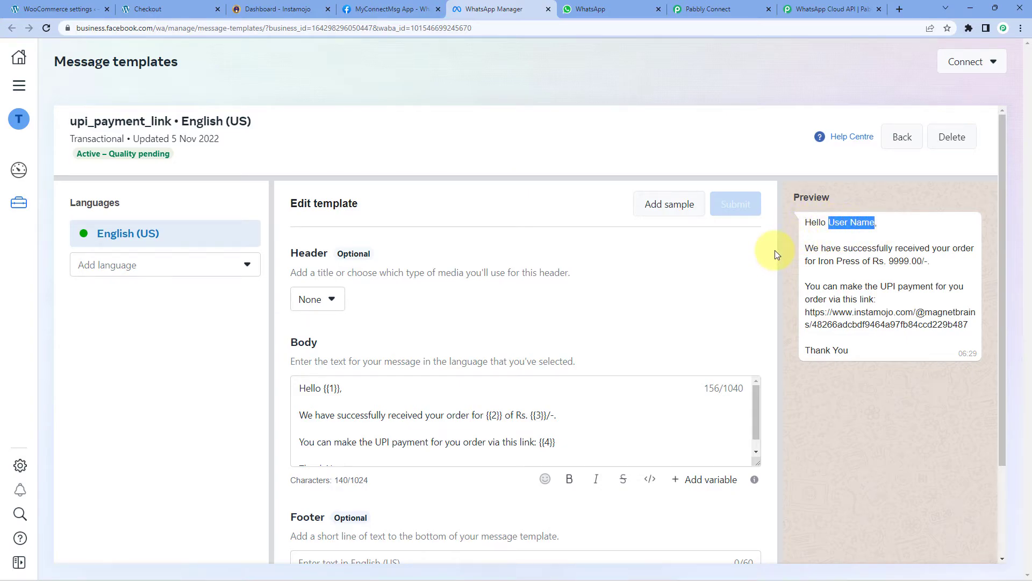
scroll(818, 233, down, 1)
scroll(818, 234, up, 1)
scroll(583, 292, down, 1)
drag(756, 411, 757, 446)
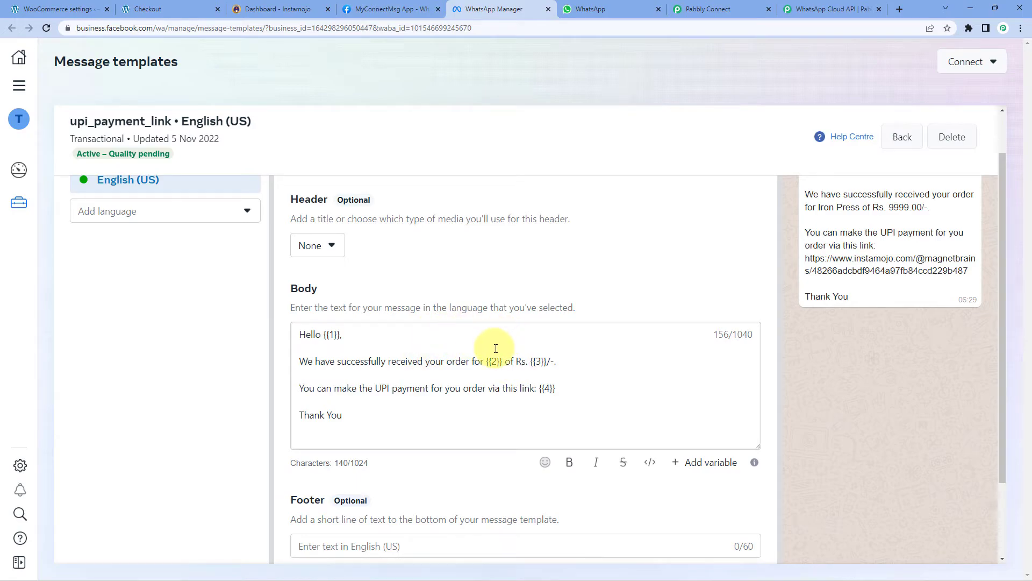
- Examine the {{1}} variable in the greeting line of the template body
click(330, 333)
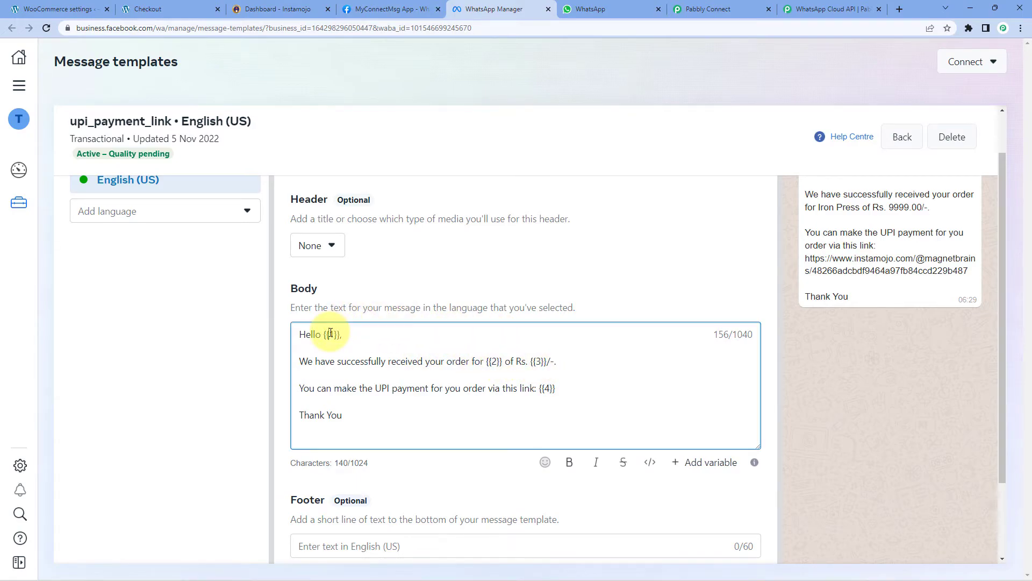
click(374, 336)
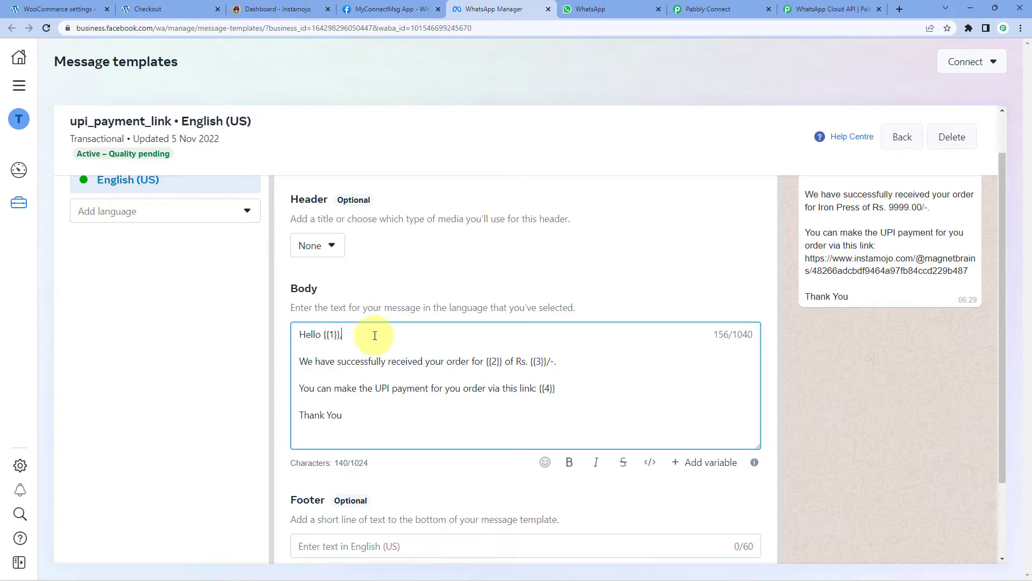
double_click(335, 339)
drag(336, 341, 336, 339)
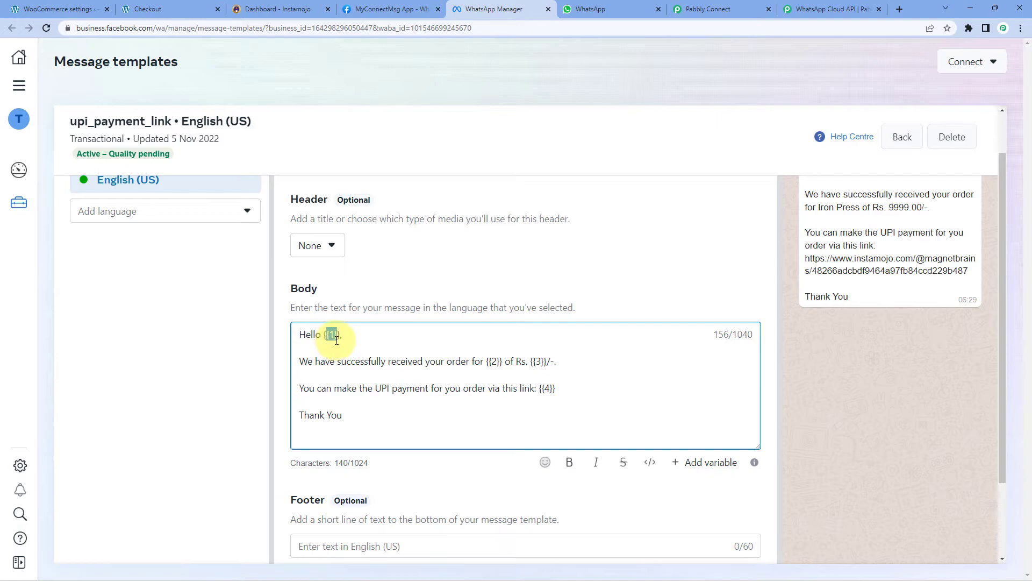
click(339, 338)
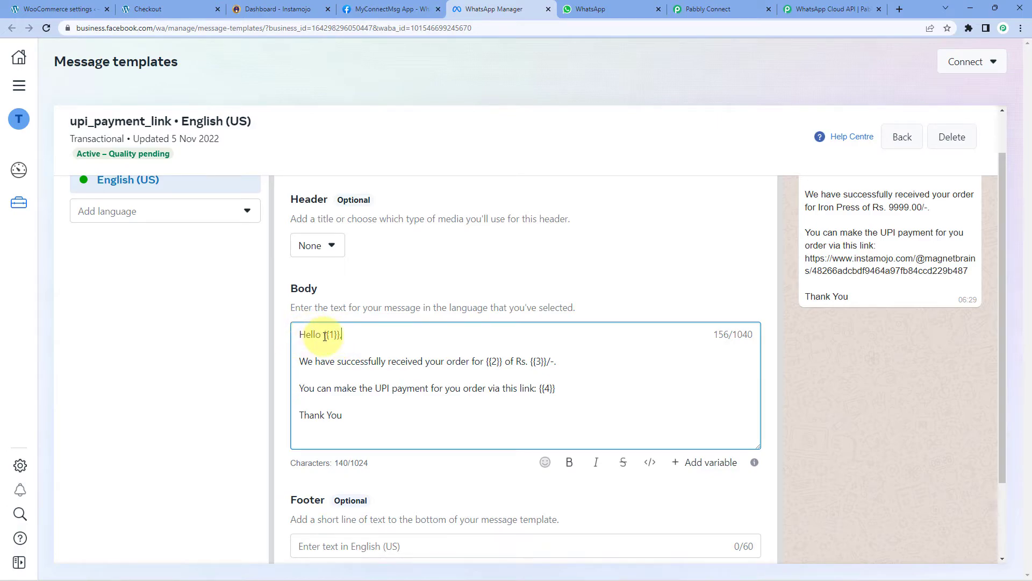
drag(329, 336, 334, 335)
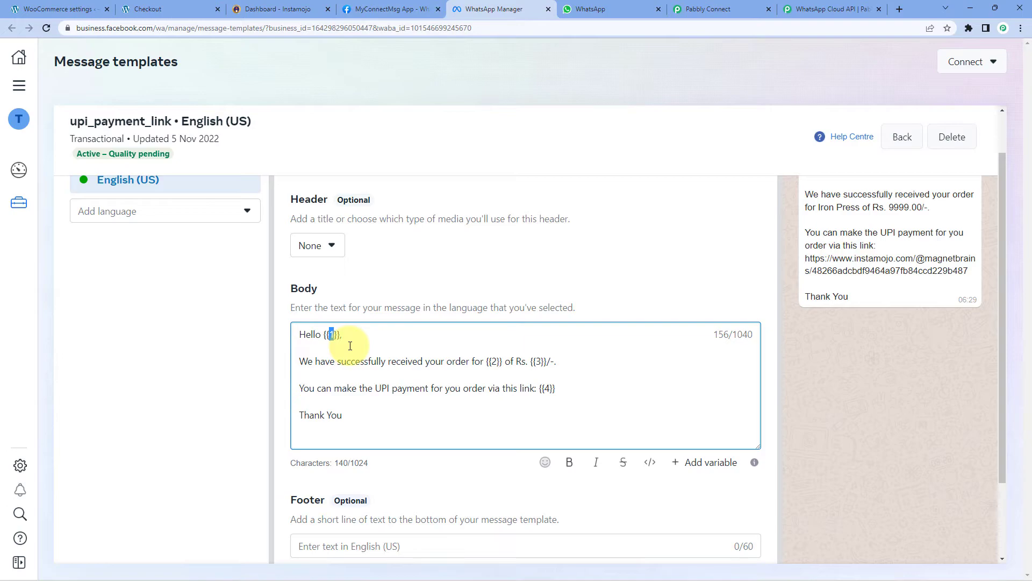
click(350, 346)
drag(326, 335, 338, 336)
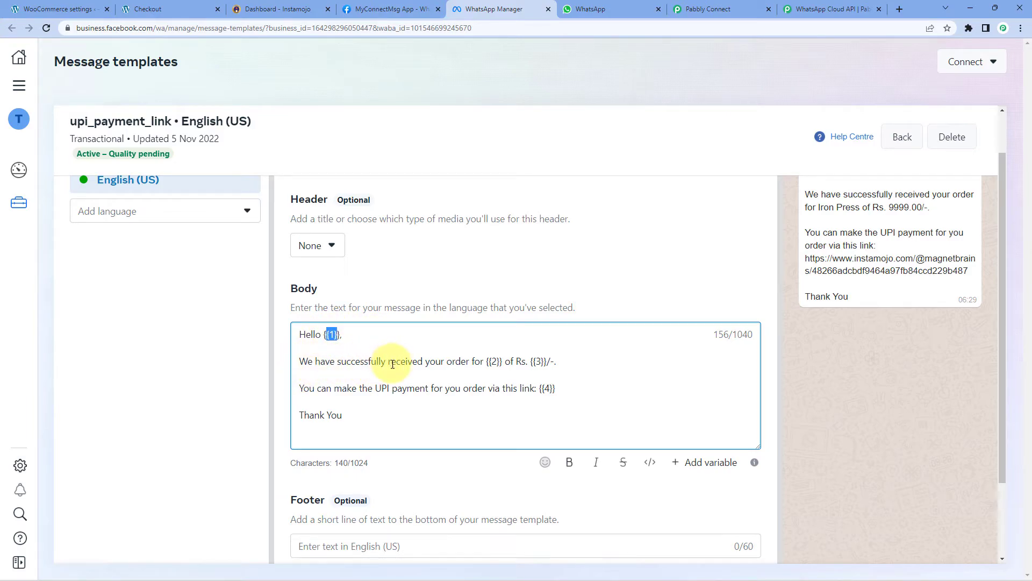
- Examine the {{2}}, {{3}} and {{4}} variables in the template body and compare them with the message preview
double_click(494, 363)
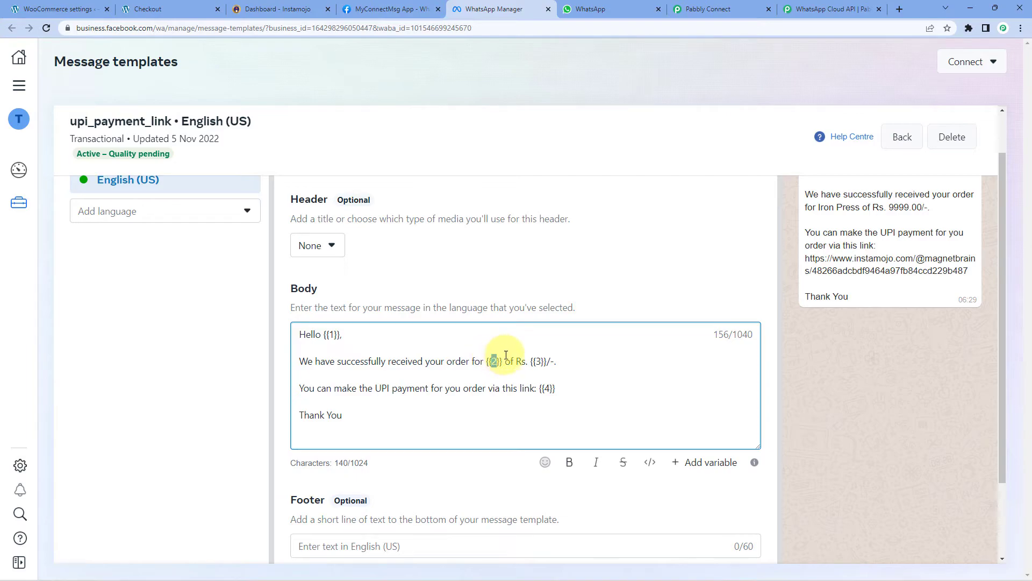
double_click(541, 361)
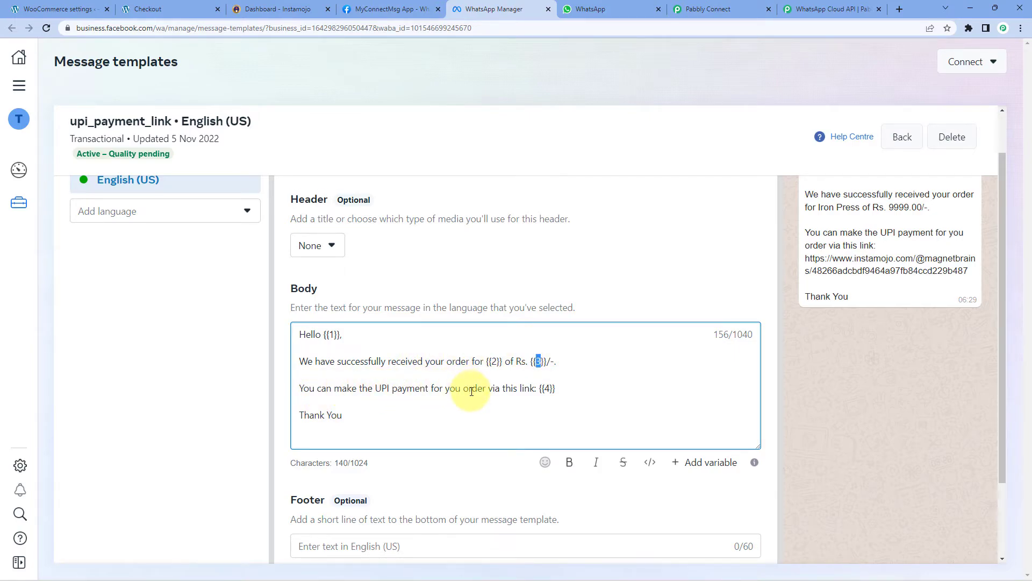
double_click(547, 390)
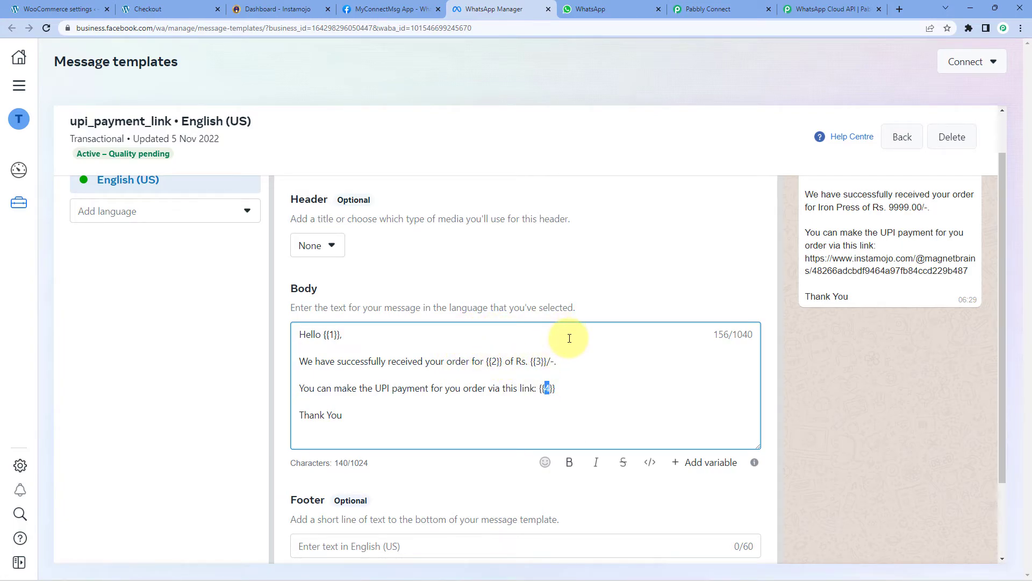
click(554, 388)
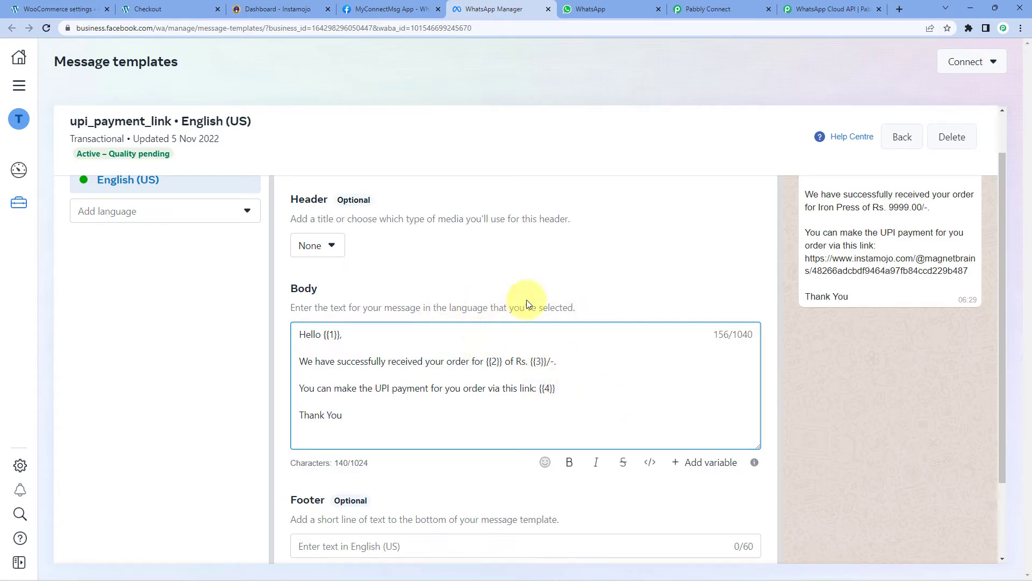
scroll(583, 277, up, 2)
scroll(559, 295, down, 2)
key(Up)
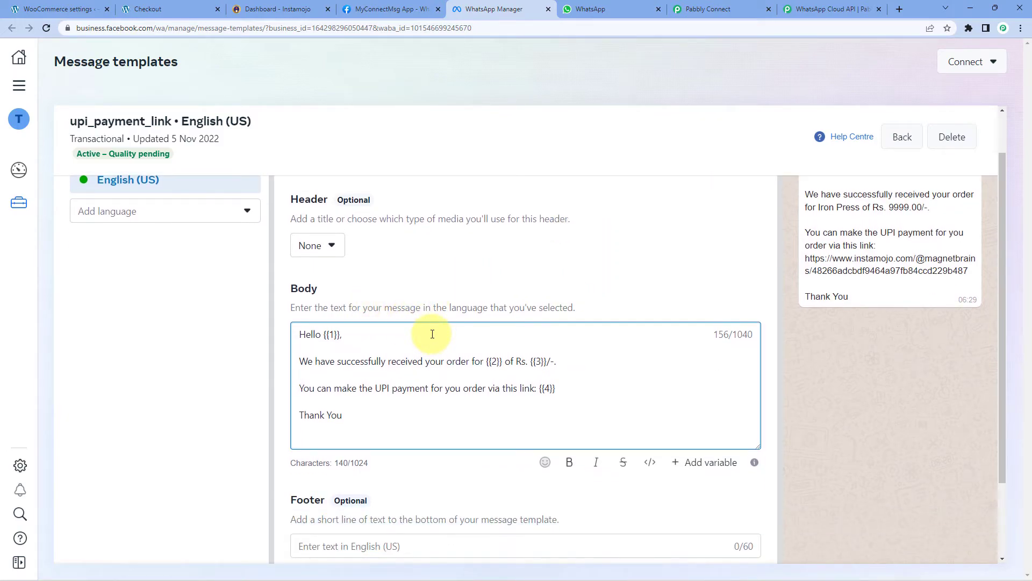
- Switch to the Pabbly Connect workflow, select the upi_payment_link template and review the recipient and body fields it needs
scroll(591, 304, up, 1)
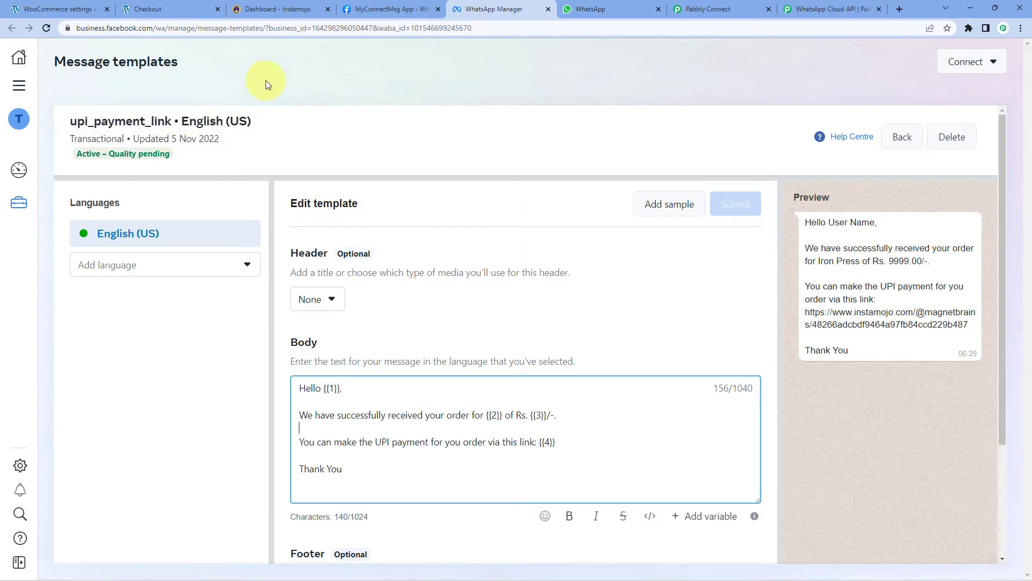
click(705, 8)
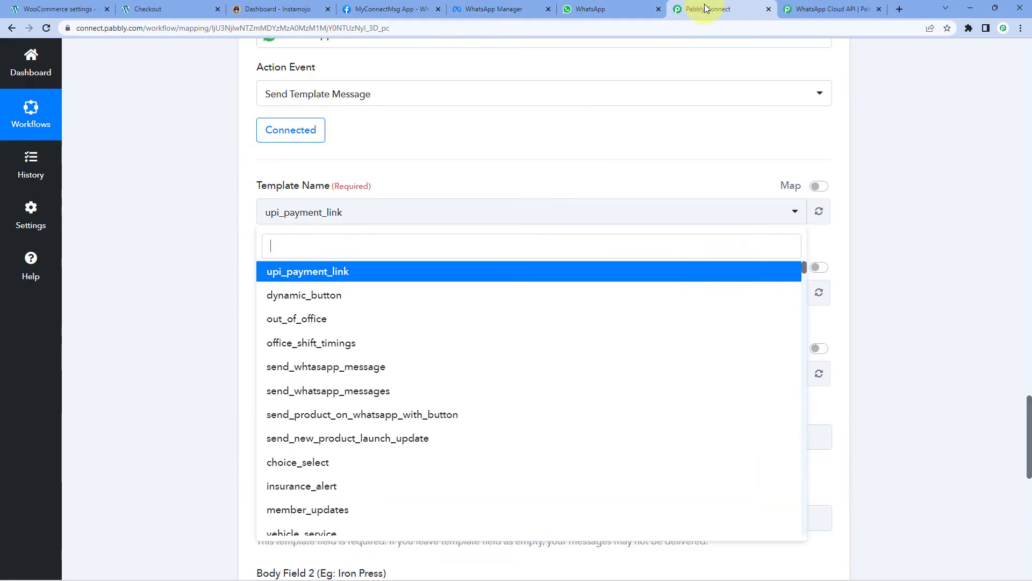
click(327, 272)
click(201, 272)
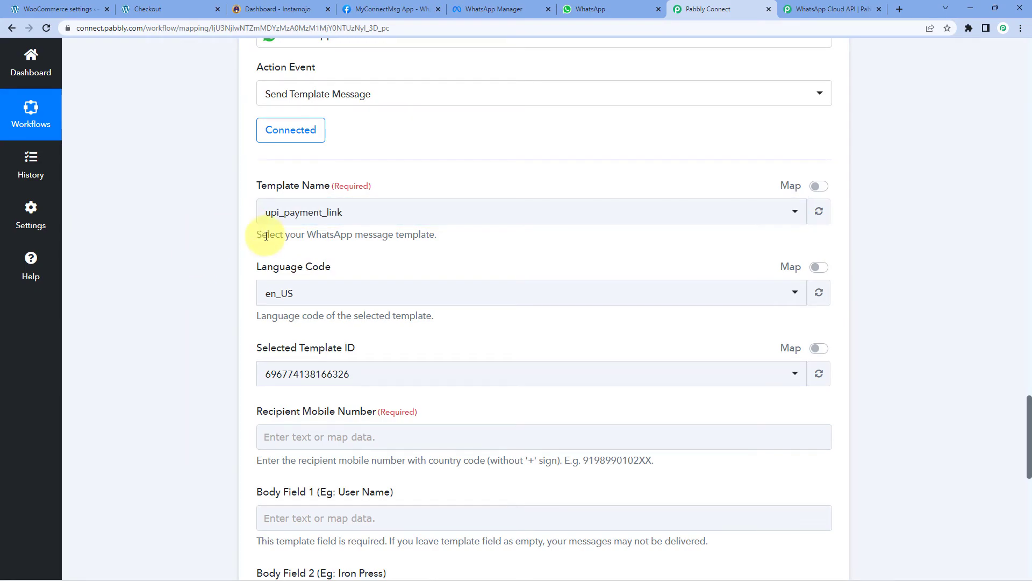
scroll(453, 248, down, 1)
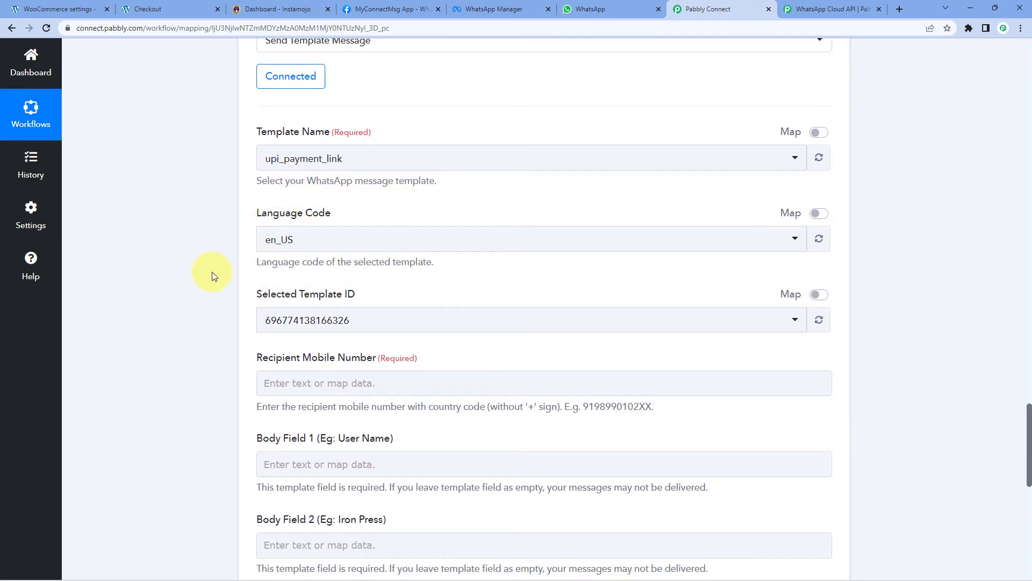
scroll(212, 272, down, 1)
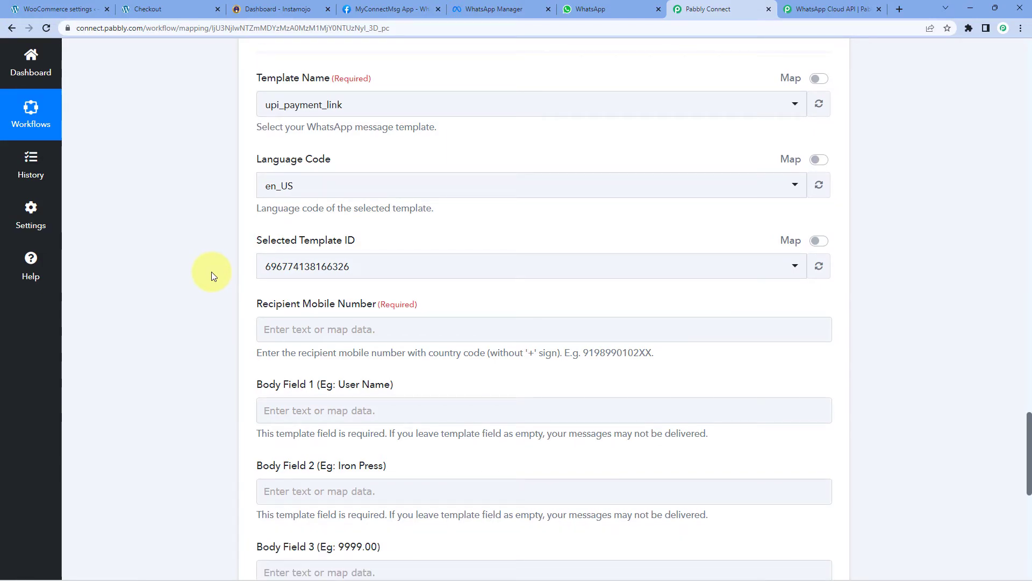
scroll(220, 264, down, 1)
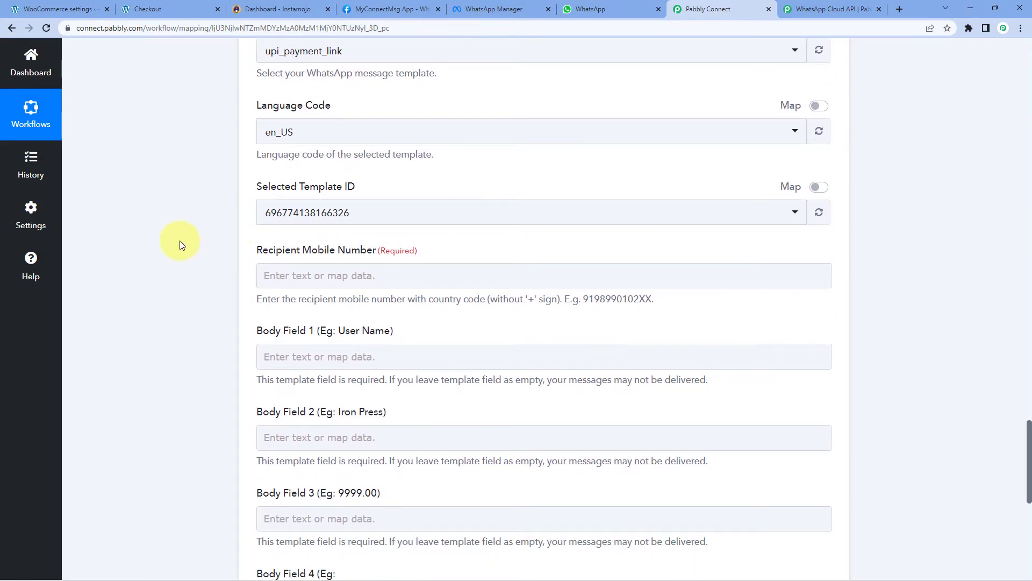
scroll(248, 249, down, 1)
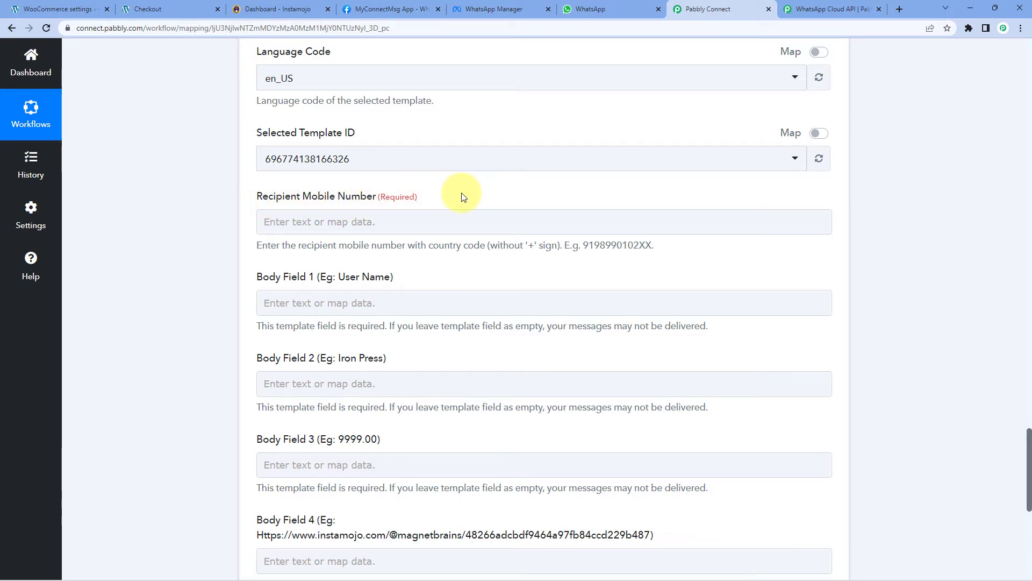
- Locate the Billing Phone value in the response received from the WooCommerce trigger and check its number format
scroll(531, 202, up, 10)
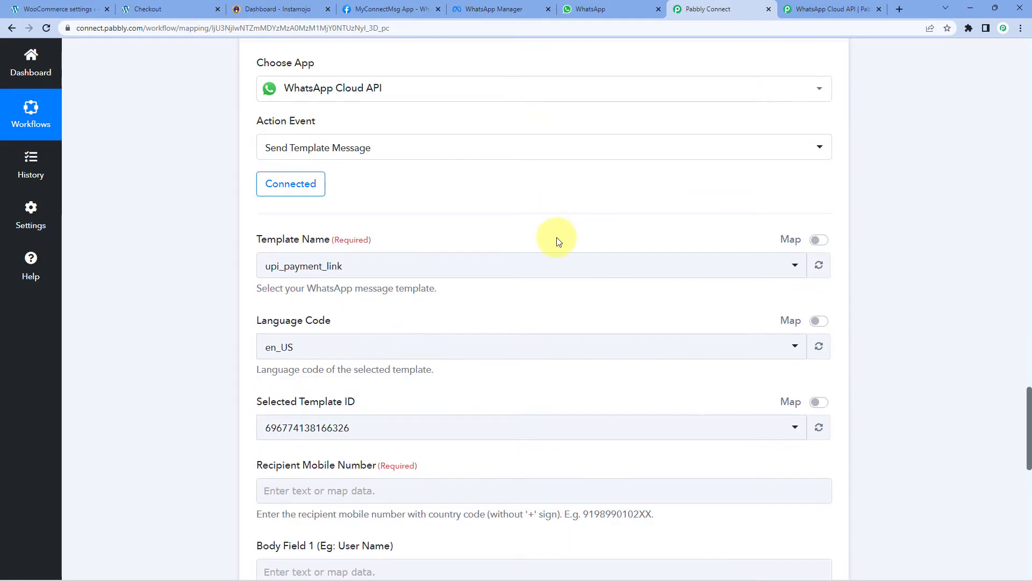
scroll(549, 250, up, 10)
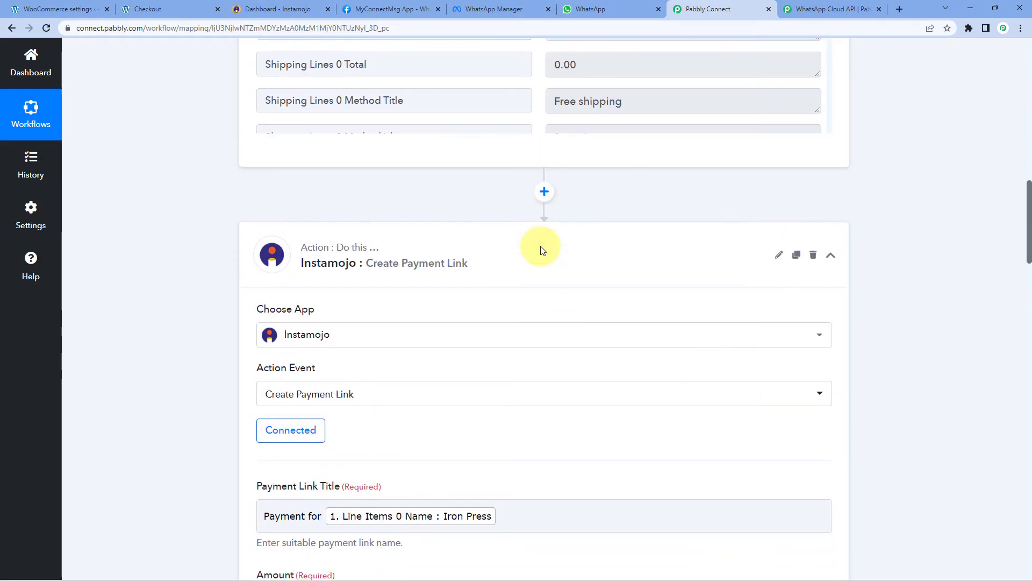
scroll(552, 346, up, 2)
drag(830, 79, 831, 345)
scroll(614, 222, up, 9)
scroll(109, 234, up, 4)
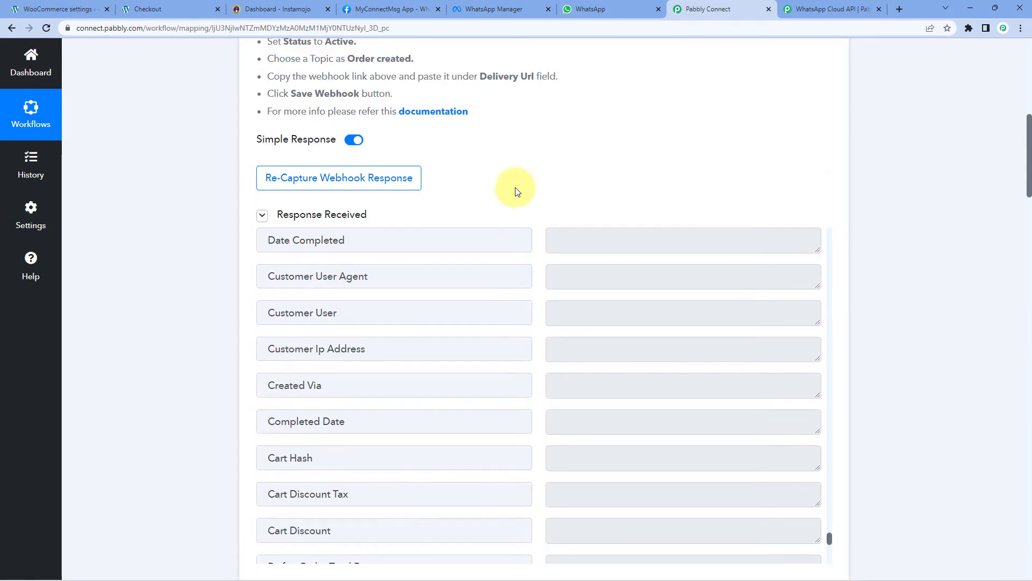
scroll(511, 194, down, 3)
scroll(548, 241, up, 2)
scroll(548, 241, up, 20)
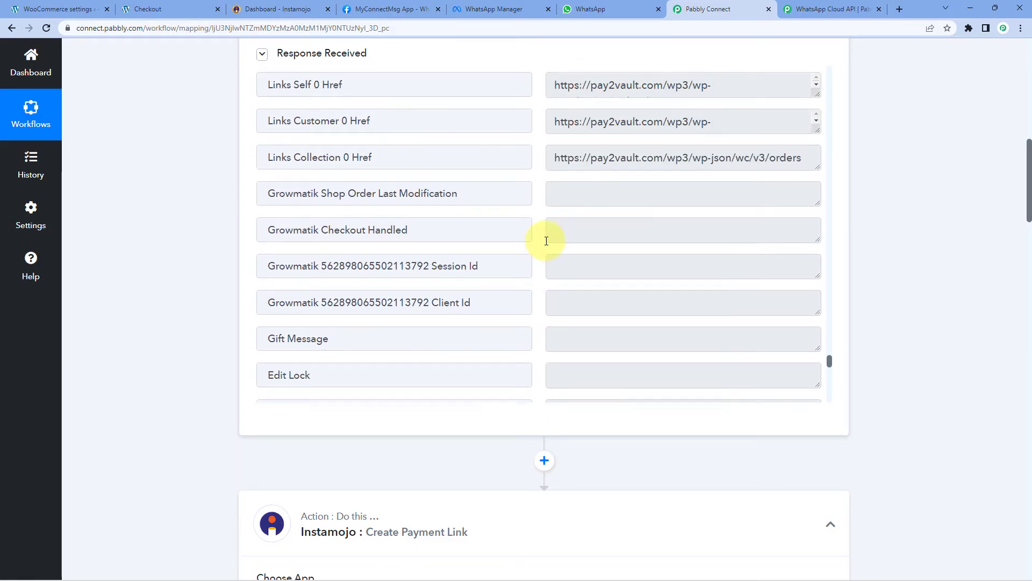
scroll(547, 241, up, 20)
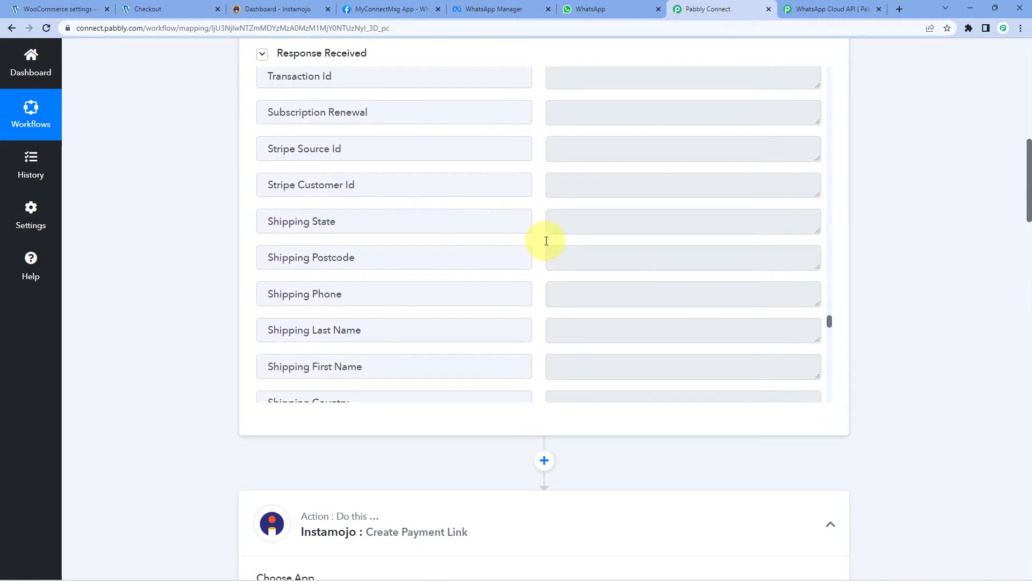
scroll(547, 240, up, 5)
drag(621, 161, 550, 165)
mouse_move(553, 160)
mouse_down()
mouse_move(618, 160)
mouse_move(540, 166)
mouse_up()
click(613, 166)
click(540, 166)
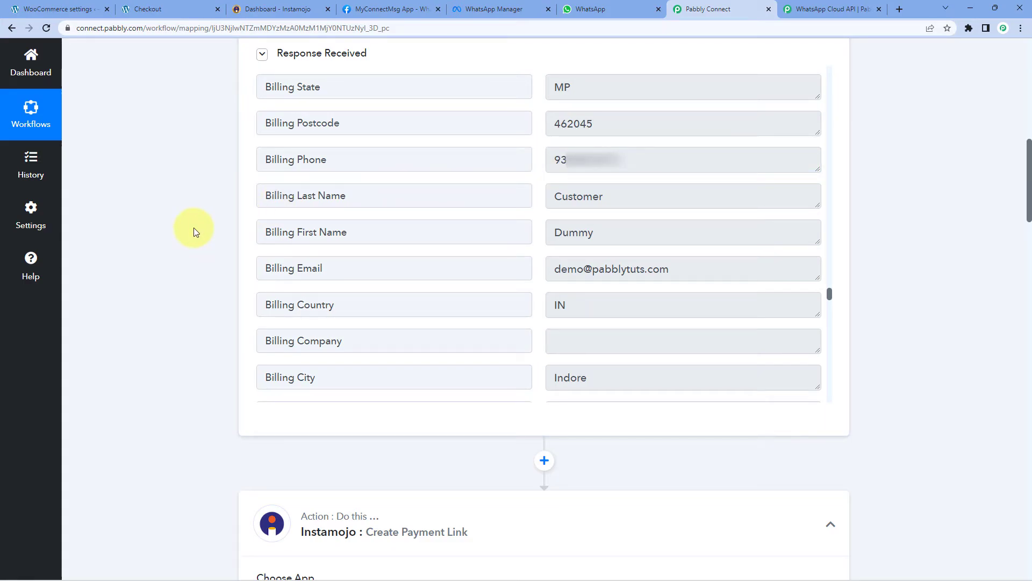
- Map the Recipient Mobile Number of the WhatsApp Cloud API action to Billing Phone from the WooCommerce order data
scroll(195, 232, down, 20)
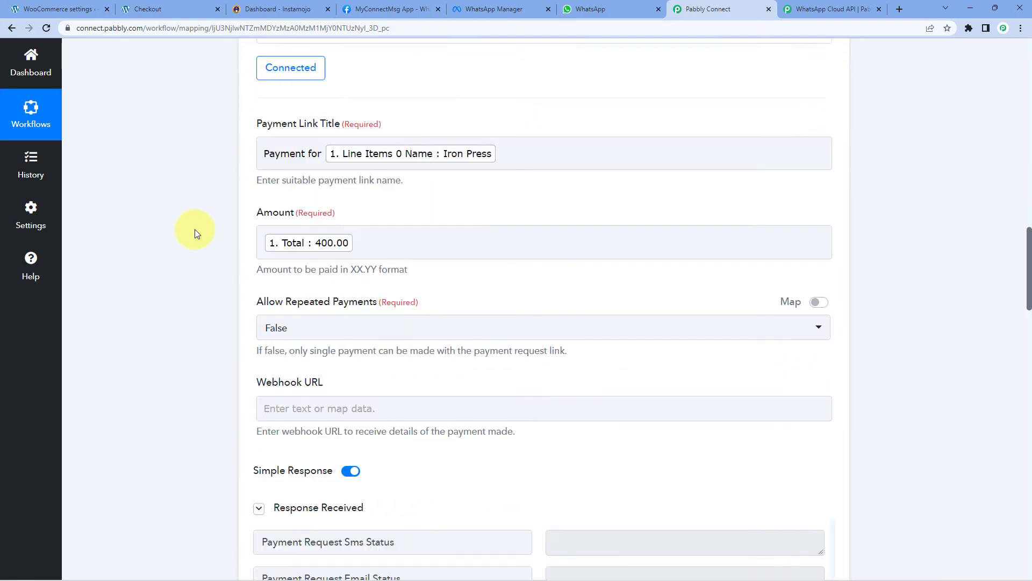
scroll(195, 230, down, 10)
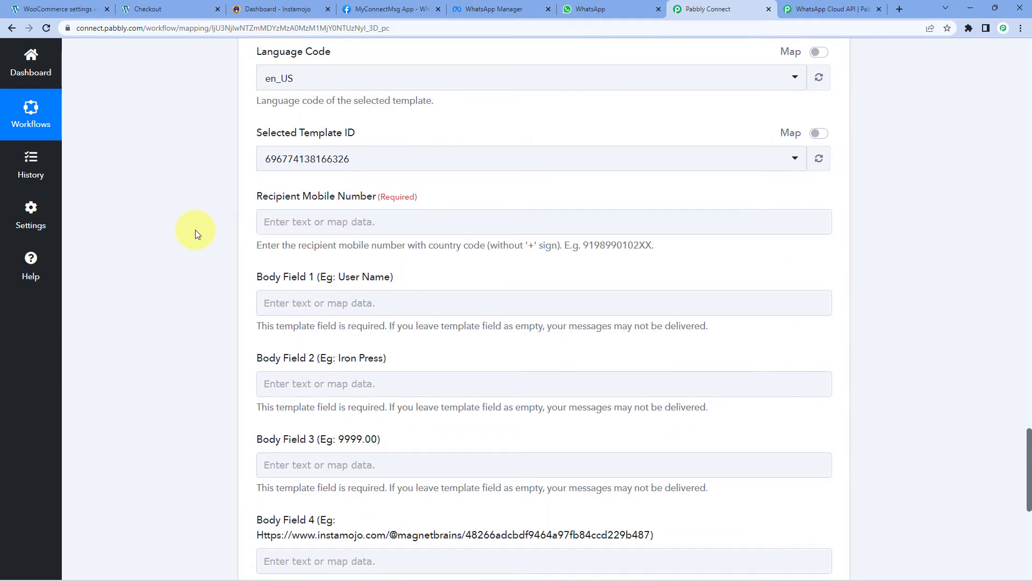
scroll(195, 231, down, 1)
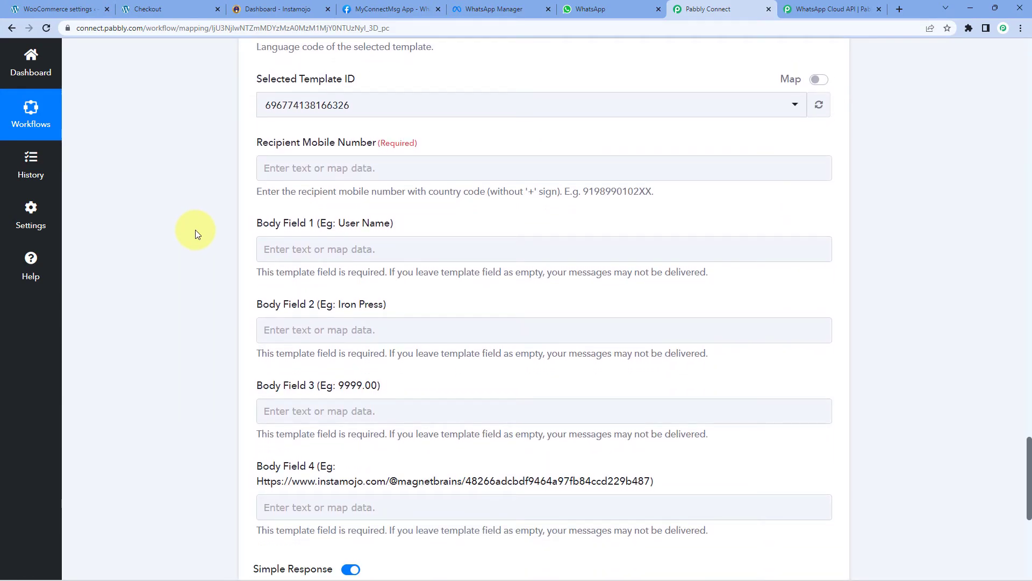
click(296, 167)
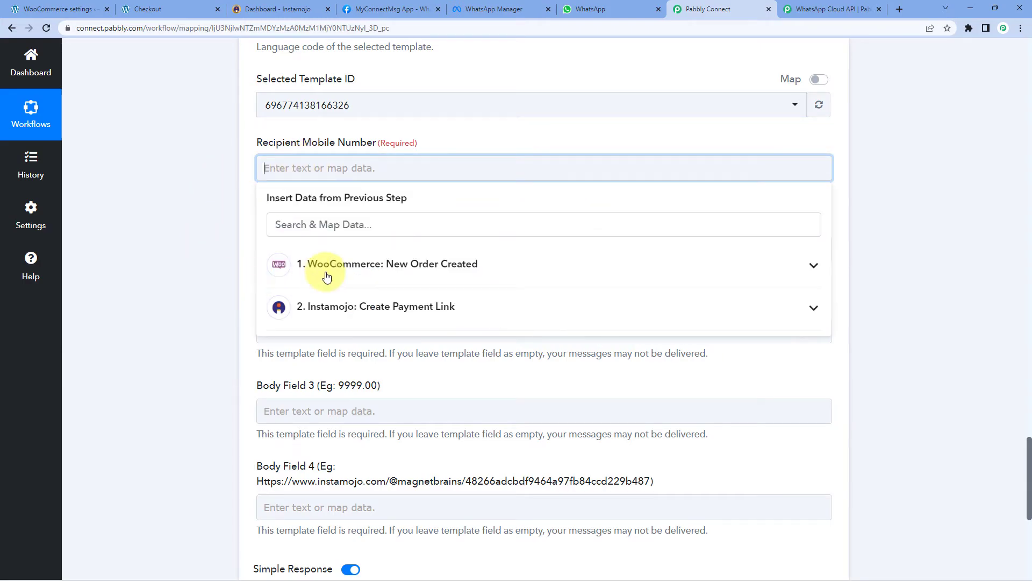
click(371, 267)
drag(832, 253, 832, 456)
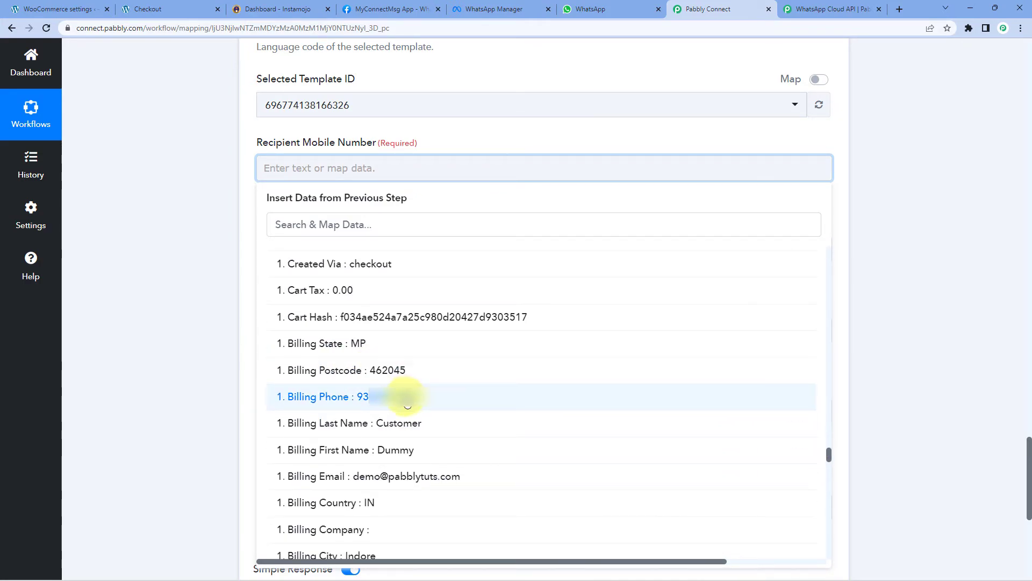
click(408, 396)
click(183, 224)
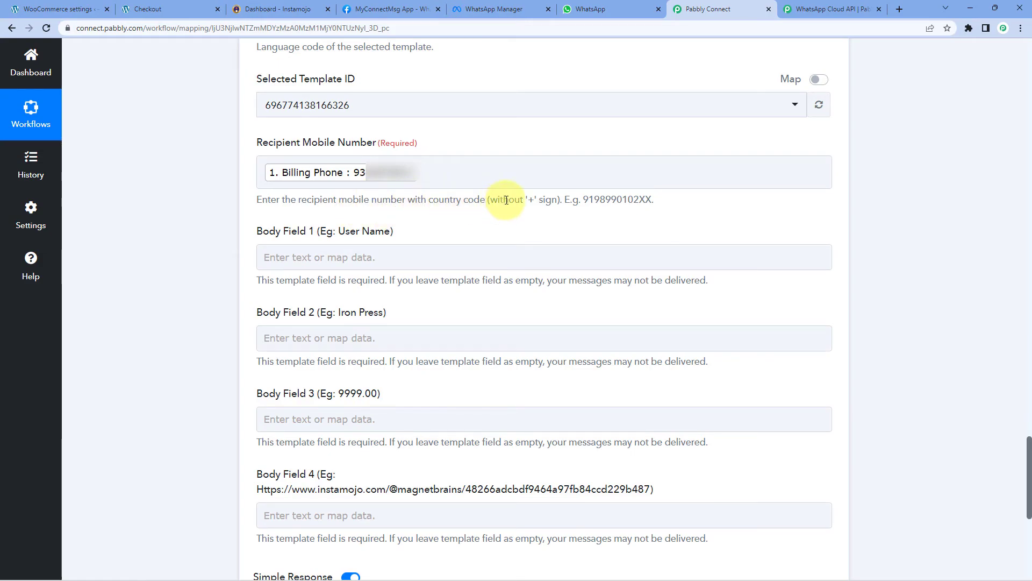
- Check the sample number format and add the country code 91 before the mapped Billing Phone in Recipient Mobile Number
drag(583, 199, 654, 199)
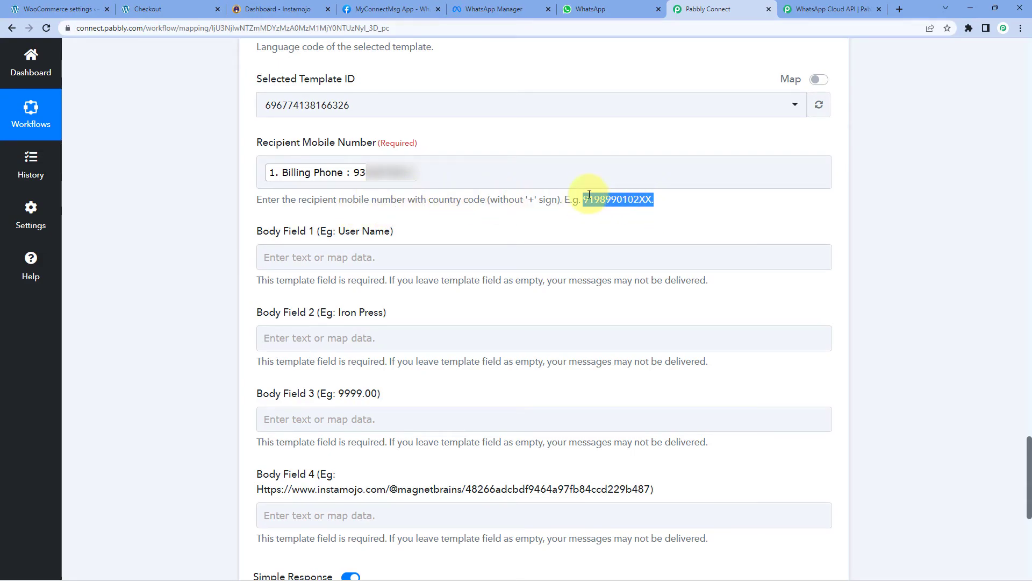
click(217, 181)
click(267, 166)
click(258, 147)
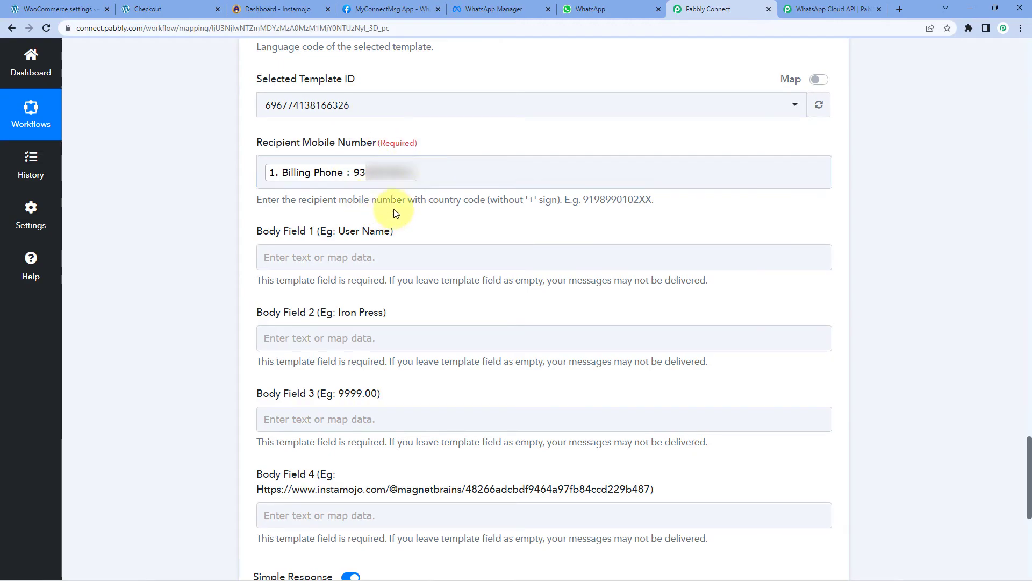
click(266, 170)
click(265, 170)
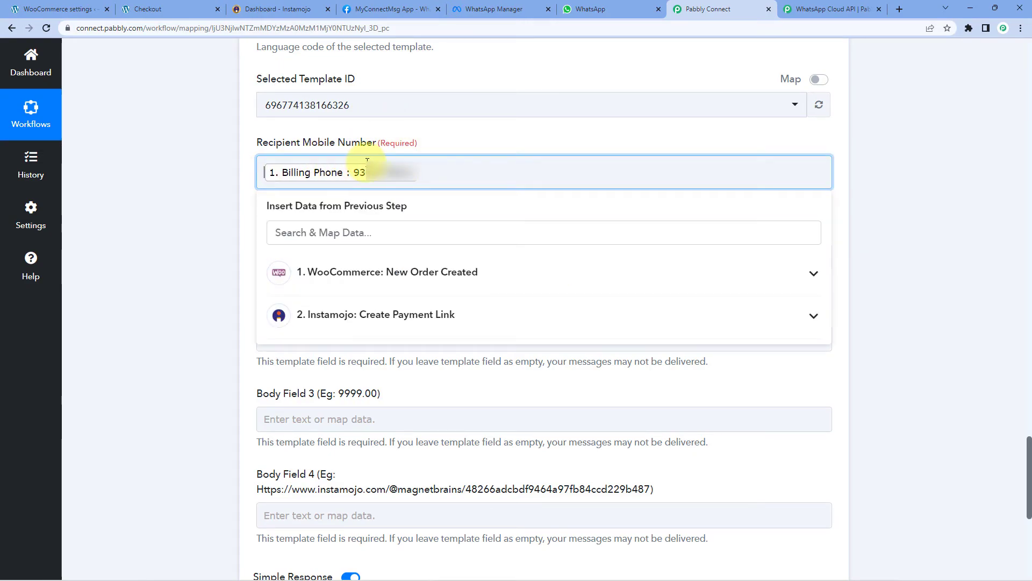
text(91)
click(210, 183)
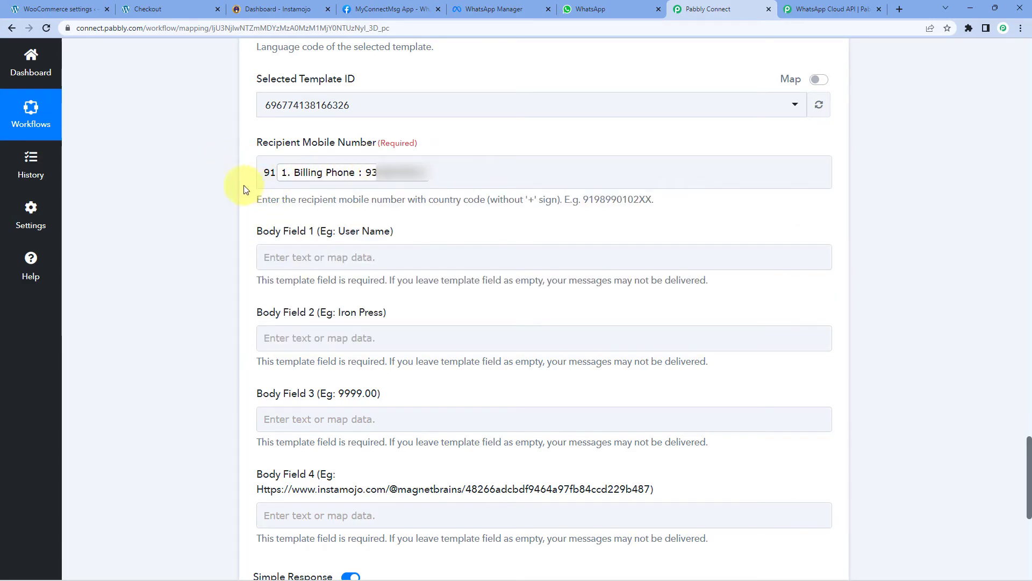
click(219, 193)
click(270, 173)
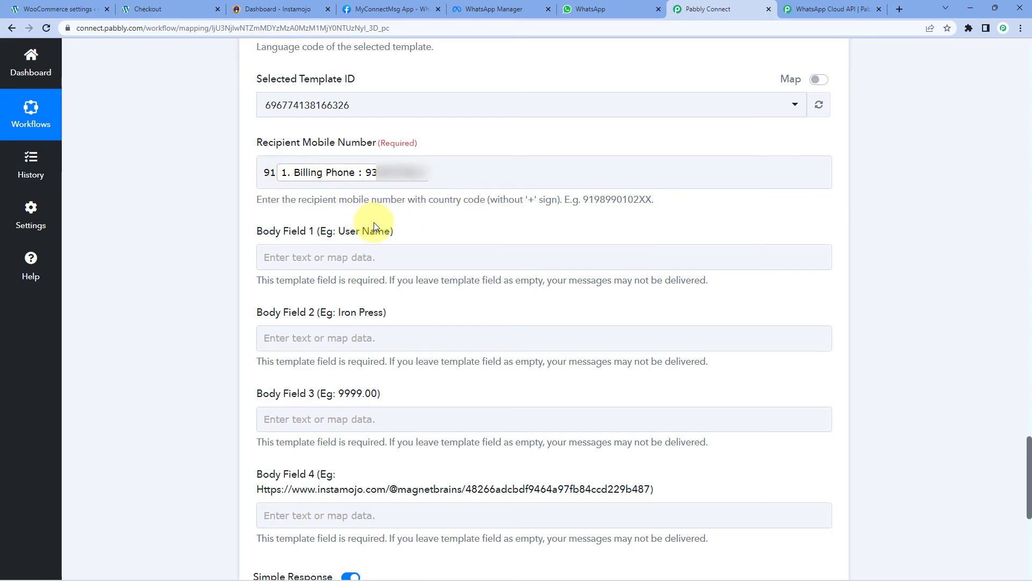
- Compare Body Fields 1 to 4 with the variables {{1}} to {{4}} in the WhatsApp Manager template body
scroll(226, 208, down, 3)
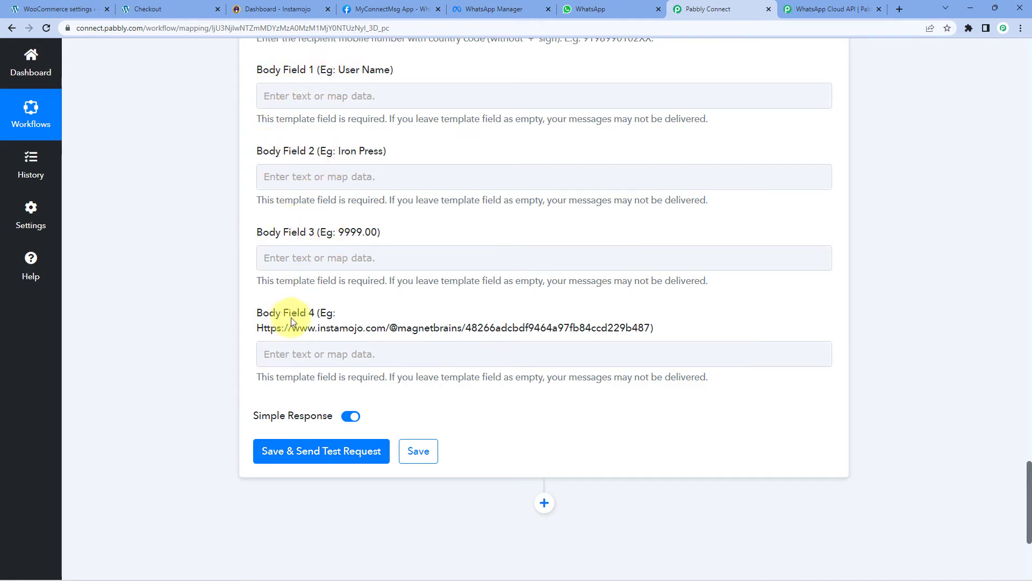
click(491, 4)
scroll(387, 253, down, 2)
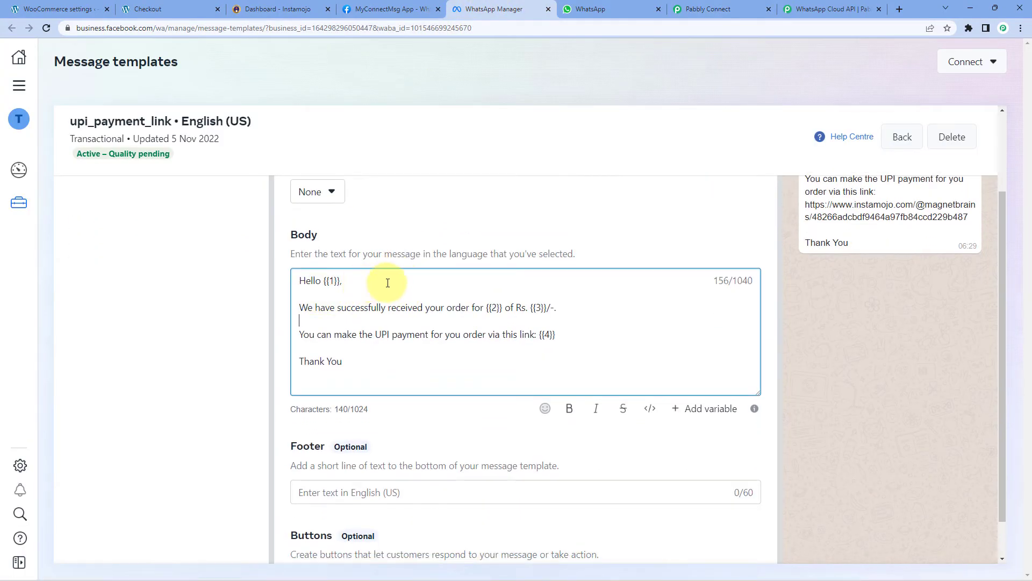
click(531, 325)
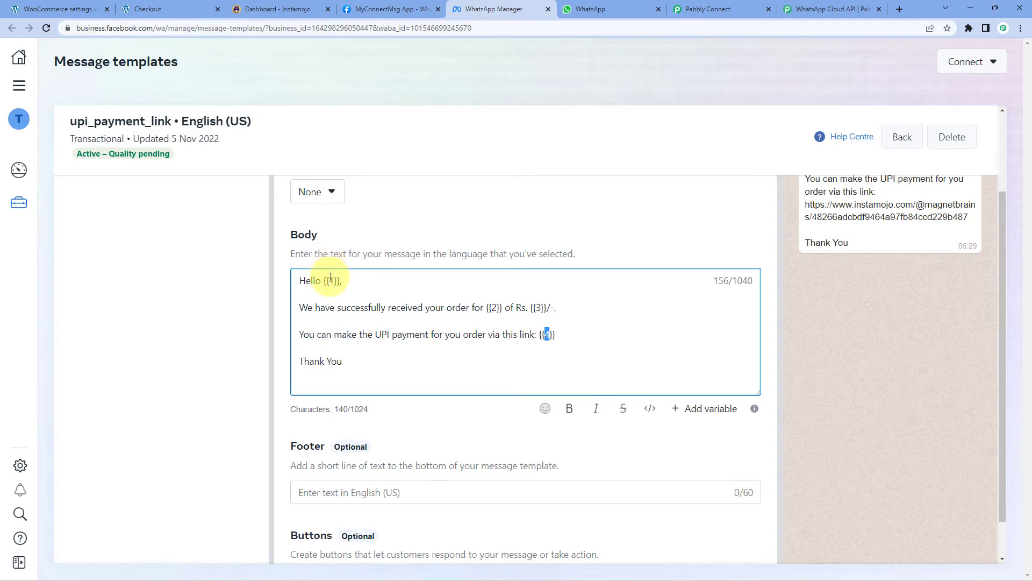
- Return to Pabbly Connect and map Body Field 1 to Shipping First Name from the WooCommerce order data
click(694, 8)
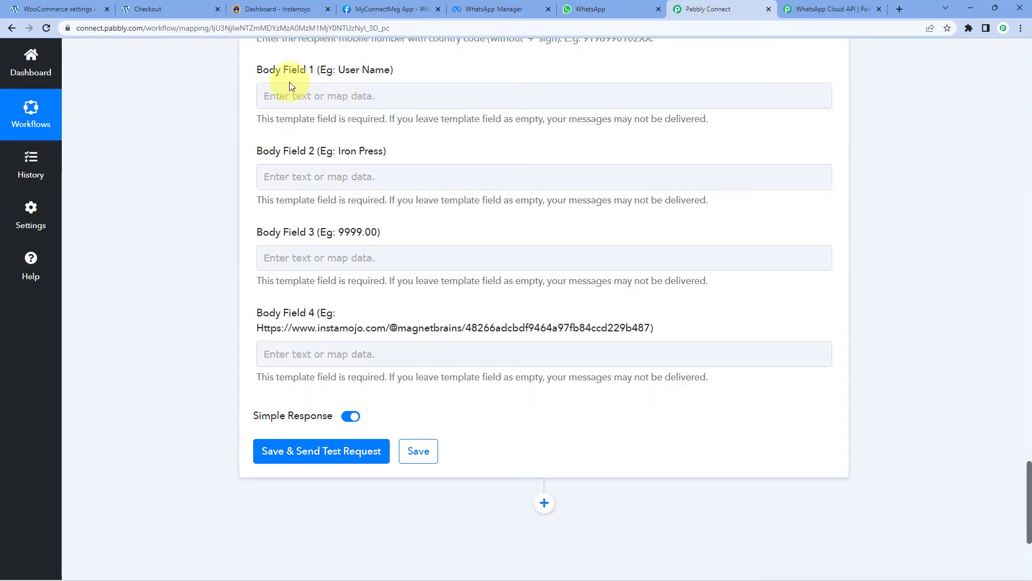
click(343, 96)
click(354, 190)
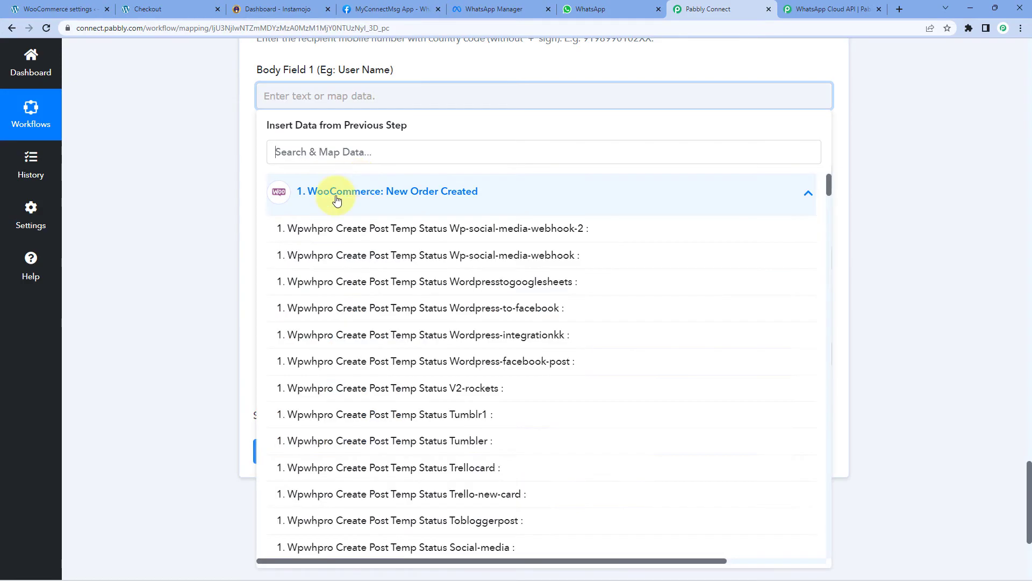
scroll(422, 311, down, 20)
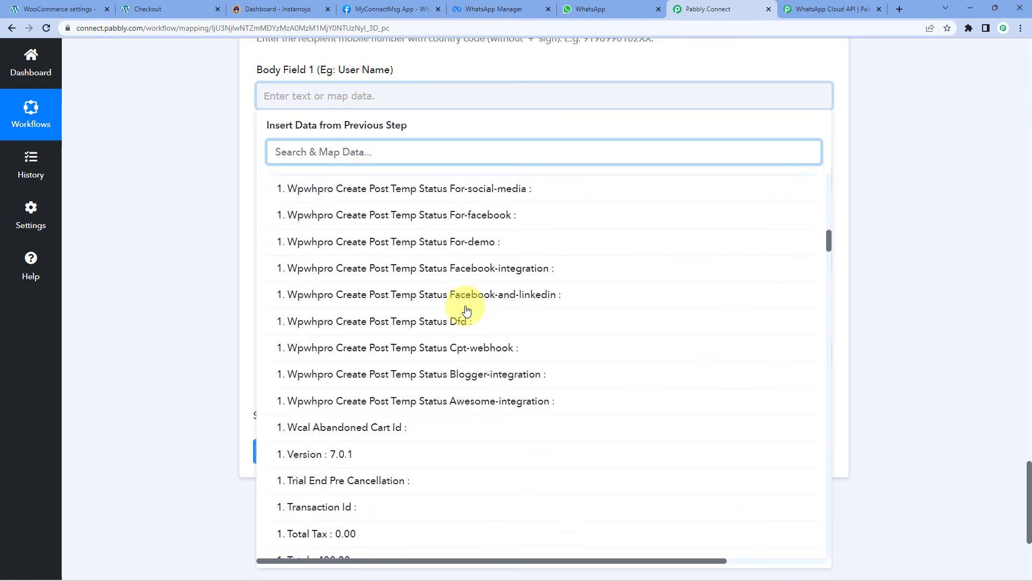
scroll(466, 311, down, 5)
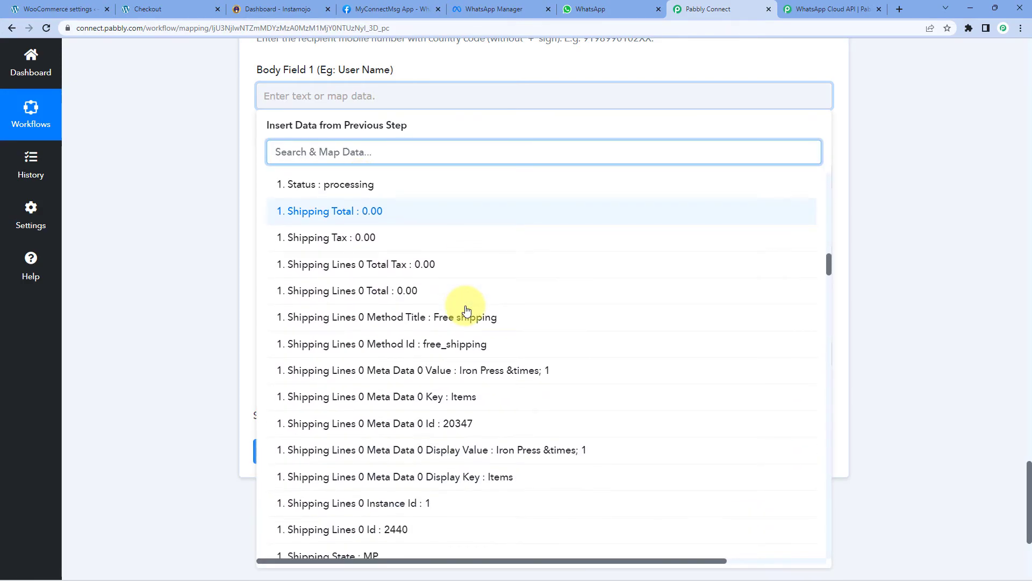
scroll(466, 310, down, 4)
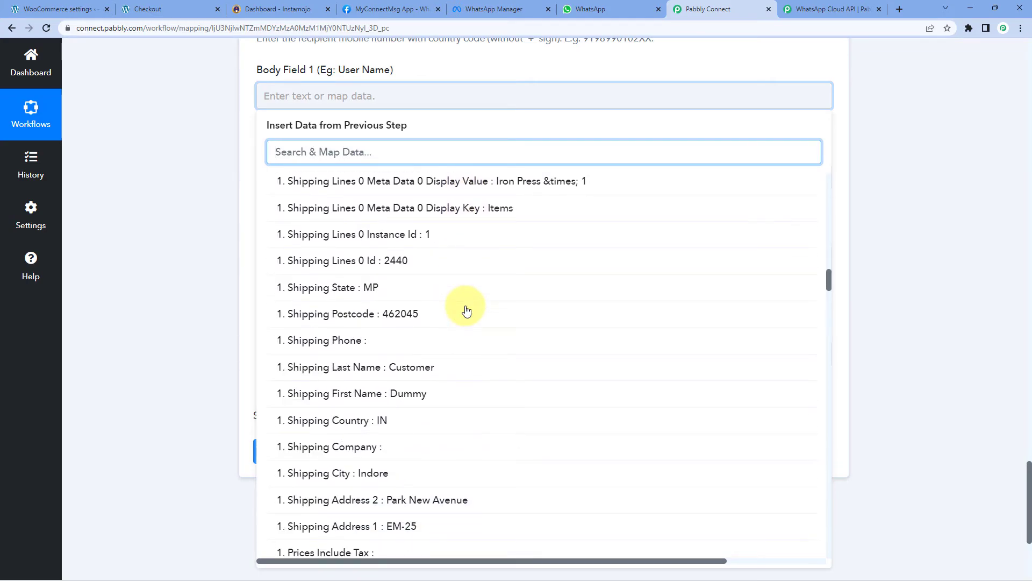
click(415, 393)
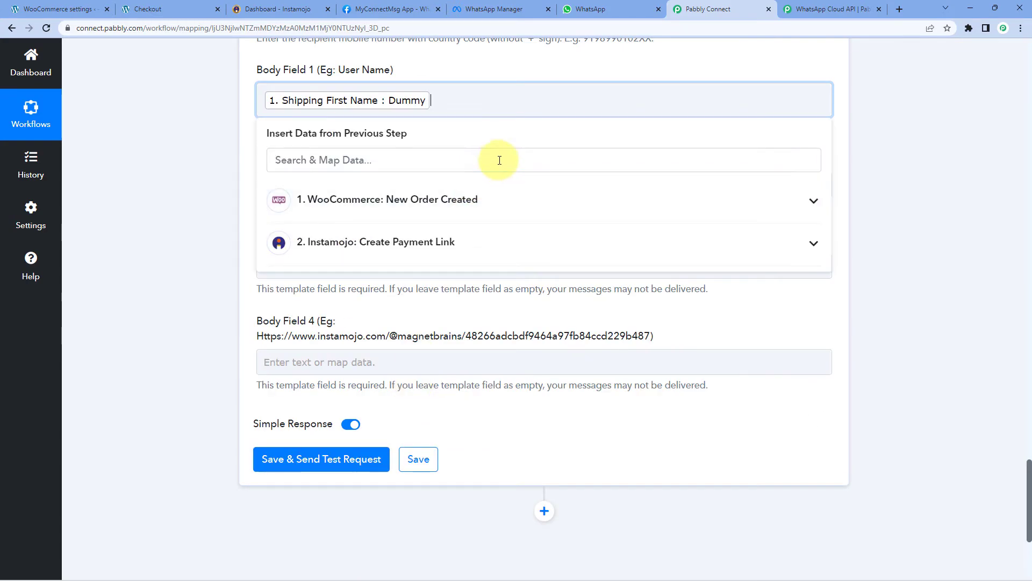
- Add Shipping Last Name from the WooCommerce order data after the first name in Body Field 1
click(394, 212)
scroll(391, 344, down, 20)
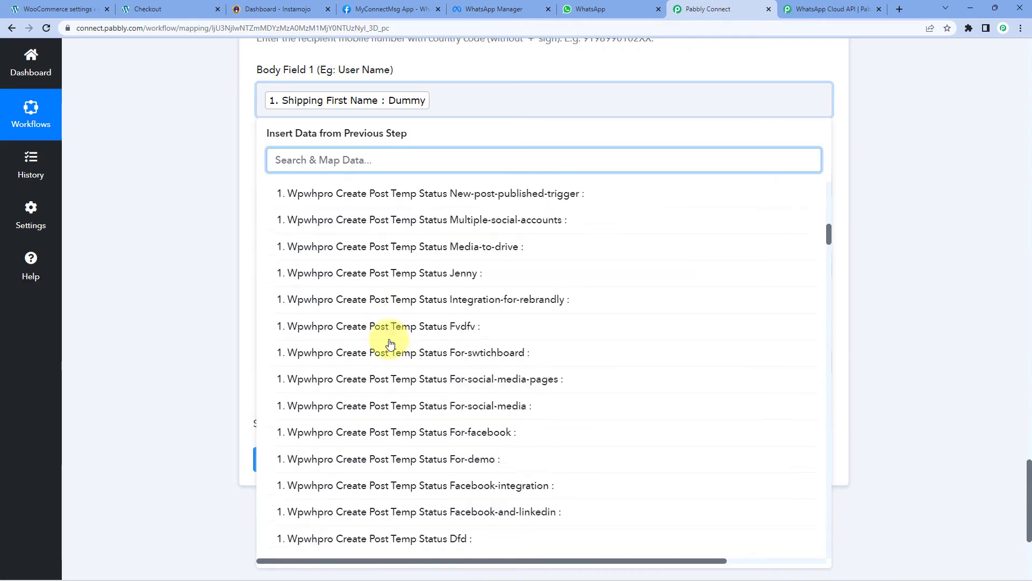
scroll(390, 344, down, 6)
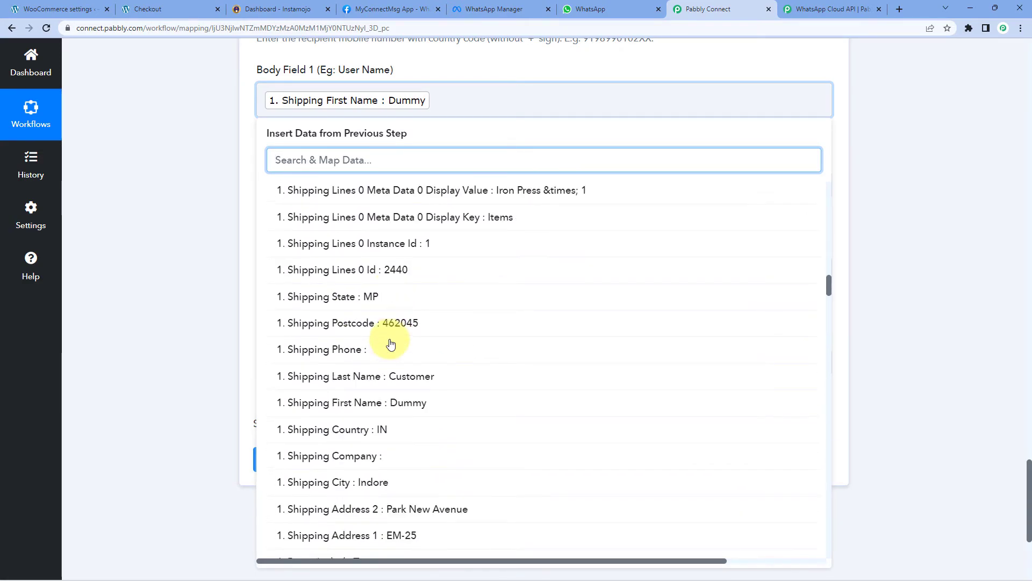
click(396, 322)
click(201, 204)
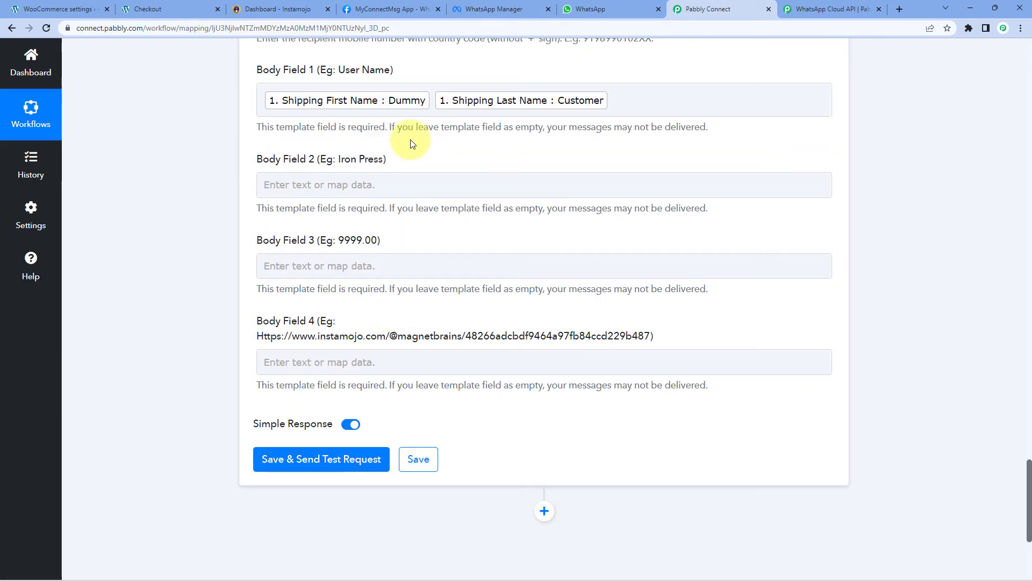
- Search the WooCommerce order data for "item" and map Body Field 2 to Line Items 0 Name
click(301, 184)
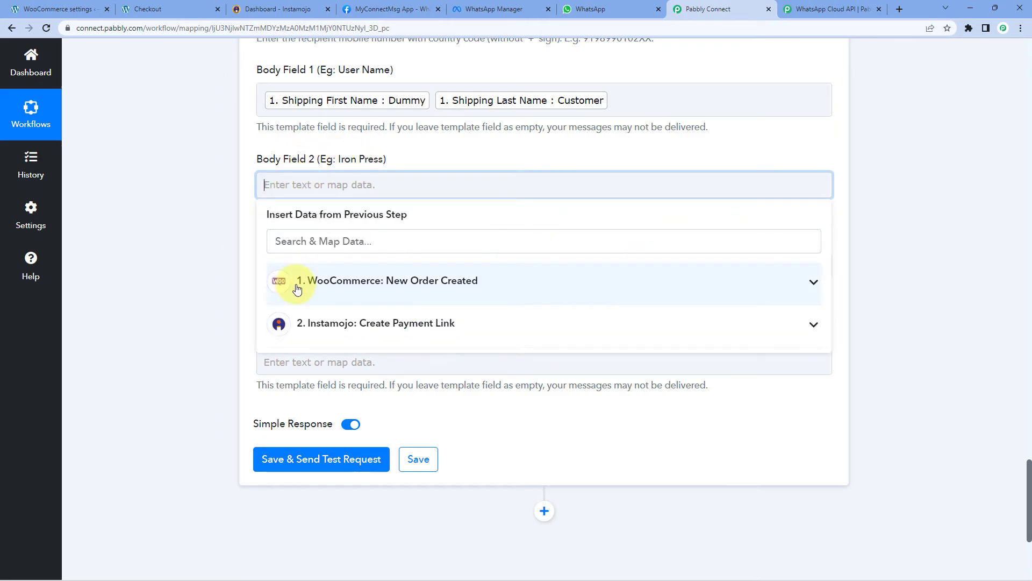
click(326, 281)
click(317, 237)
text(ites)
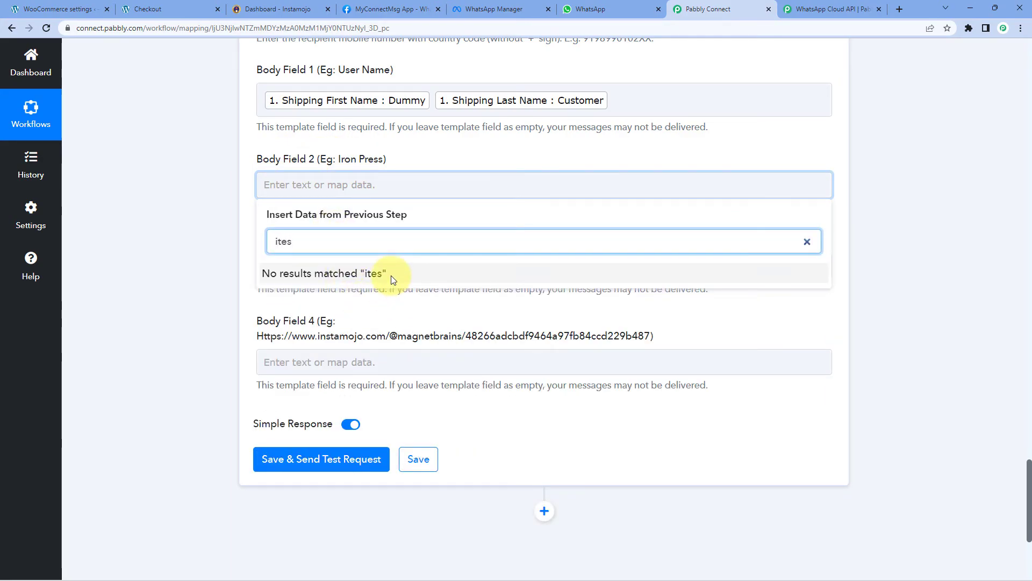
key(BackSpace)
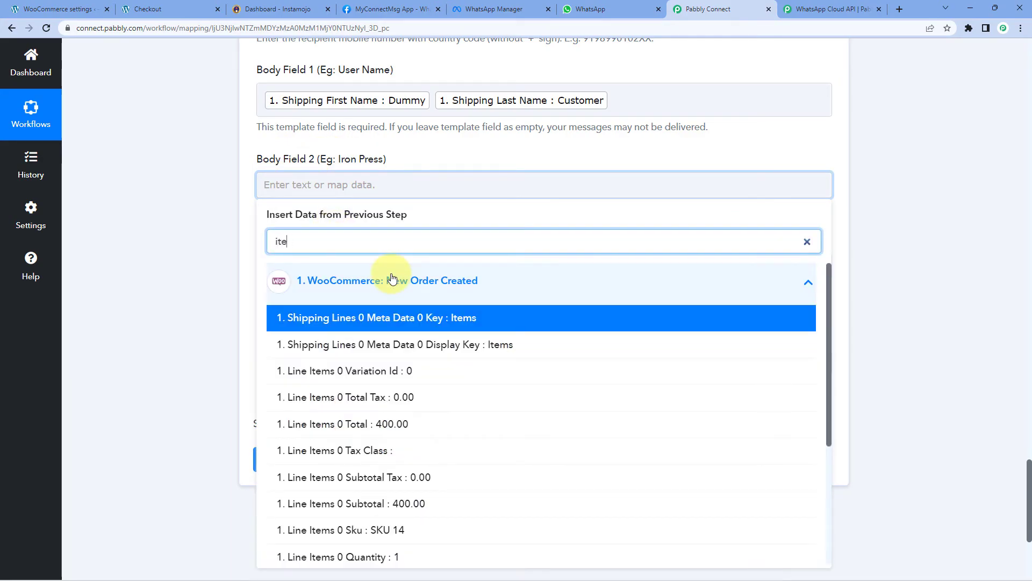
text(m)
scroll(414, 341, down, 4)
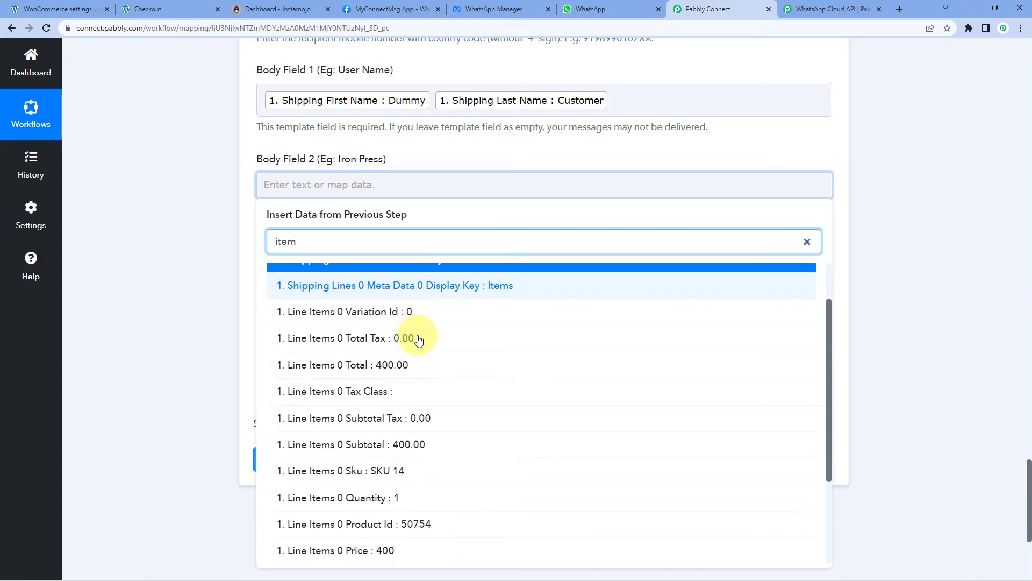
click(384, 467)
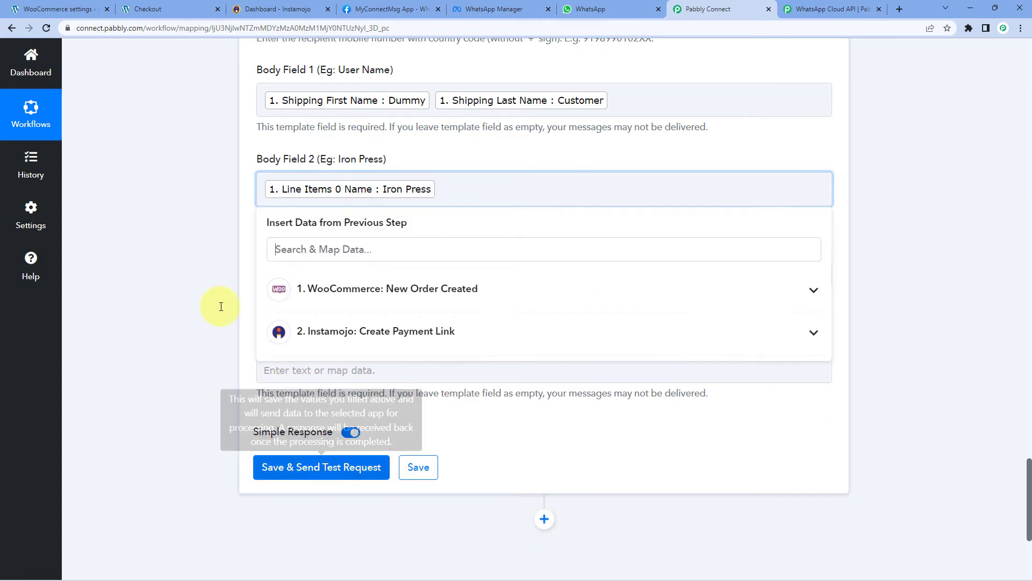
- Search the WooCommerce order data for "tot" and map Body Field 3 to the order's Total
click(331, 275)
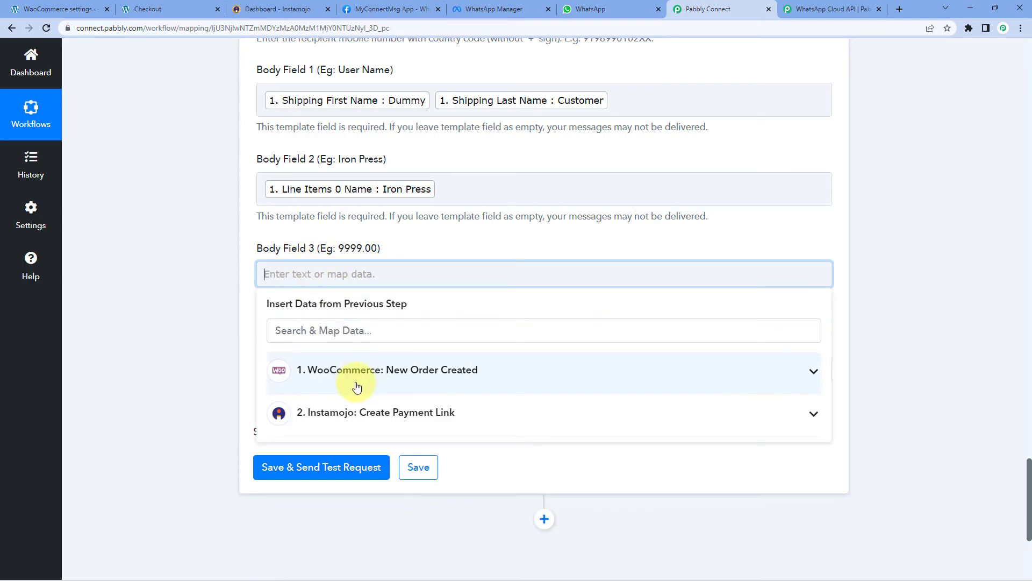
click(297, 376)
text(tot)
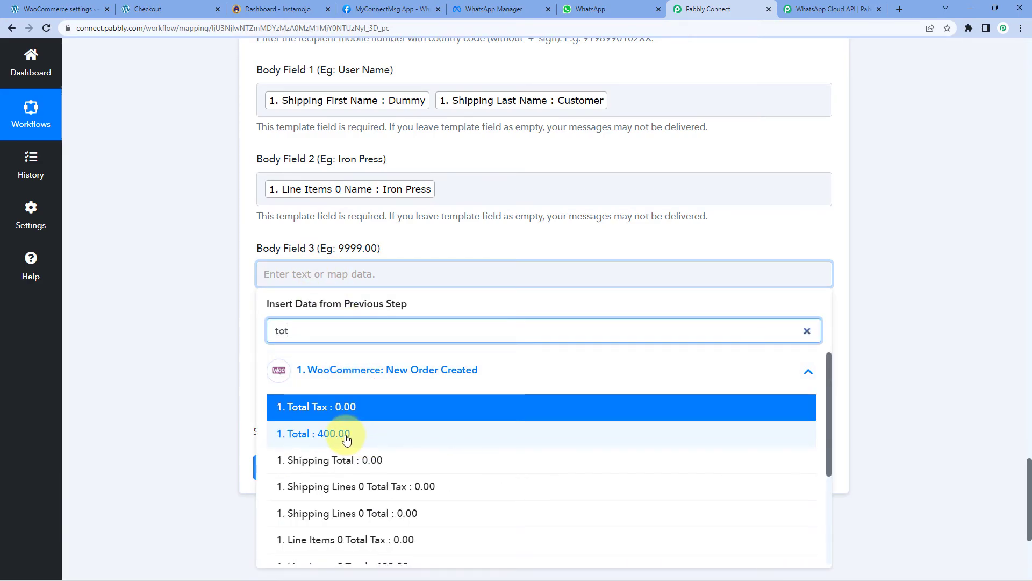
click(346, 440)
click(209, 335)
- Map Body Field 4 to Payment Request Longurl from the Instamojo Create Payment Link data
scroll(208, 335, down, 2)
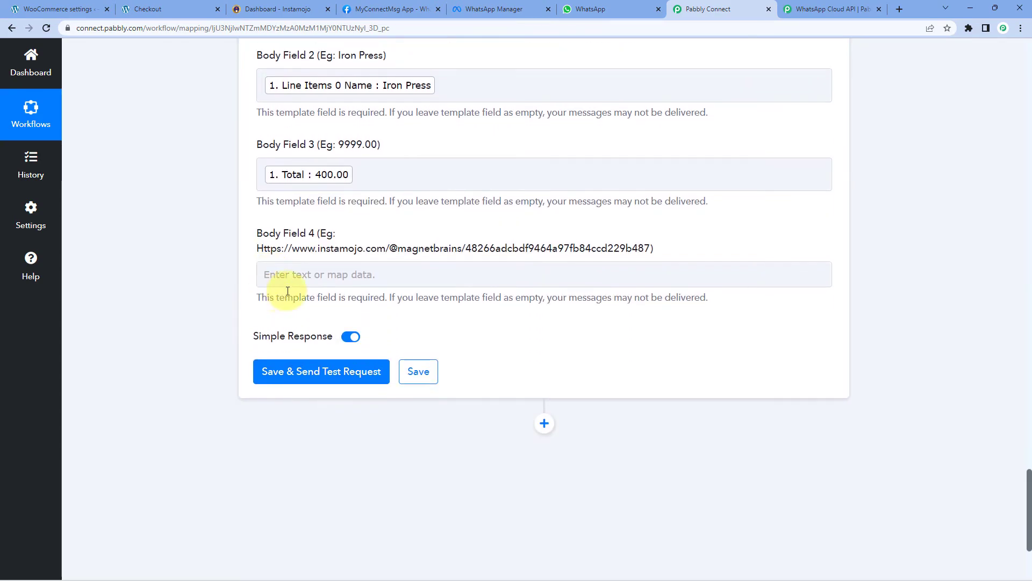
click(347, 270)
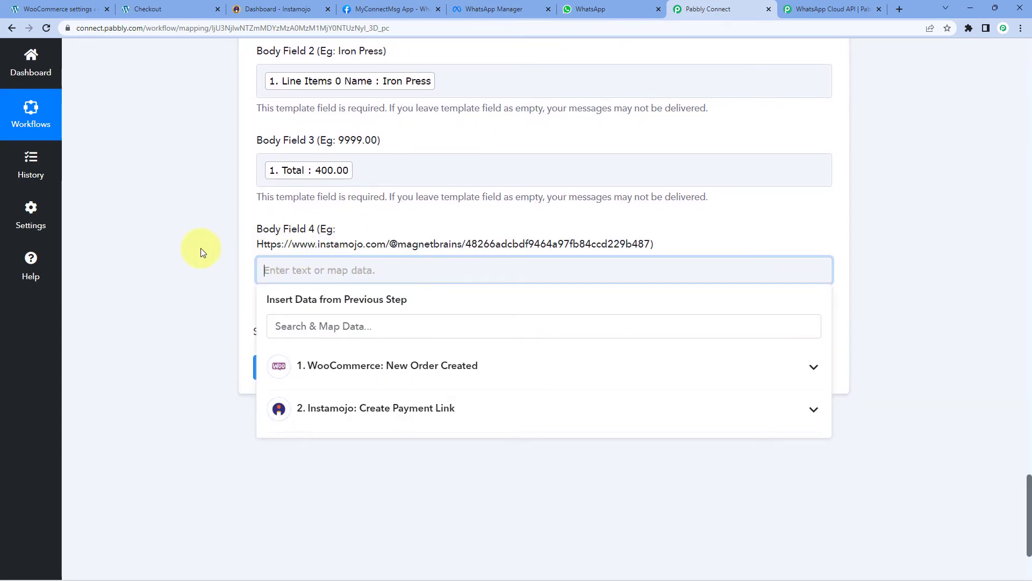
scroll(223, 208, down, 2)
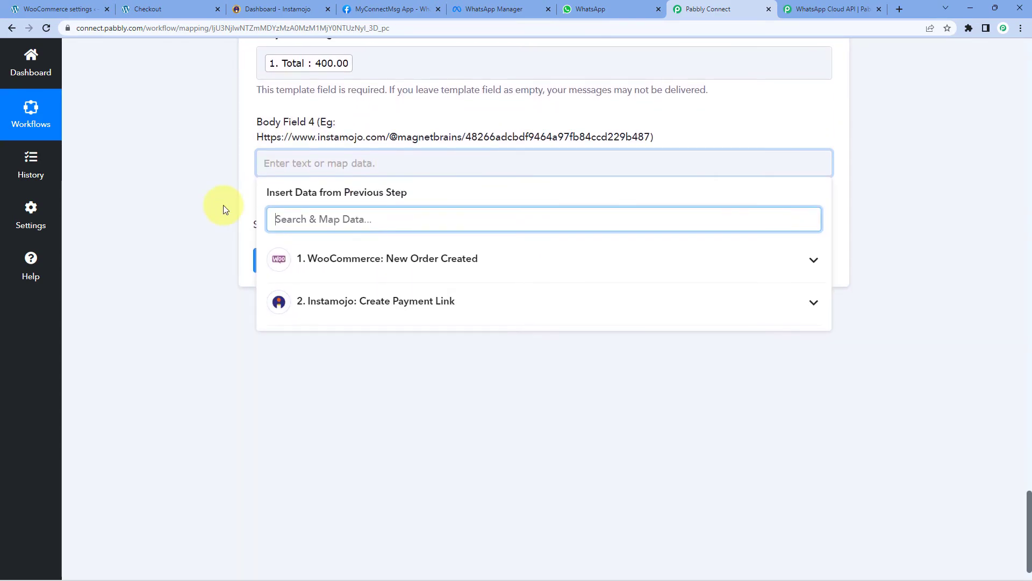
click(469, 305)
scroll(408, 390, down, 5)
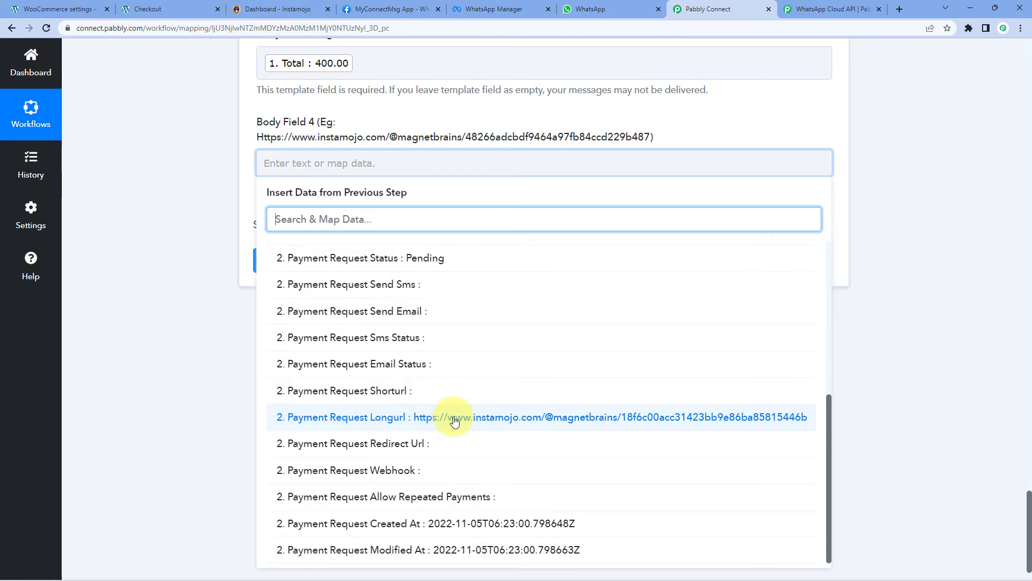
click(455, 417)
click(212, 251)
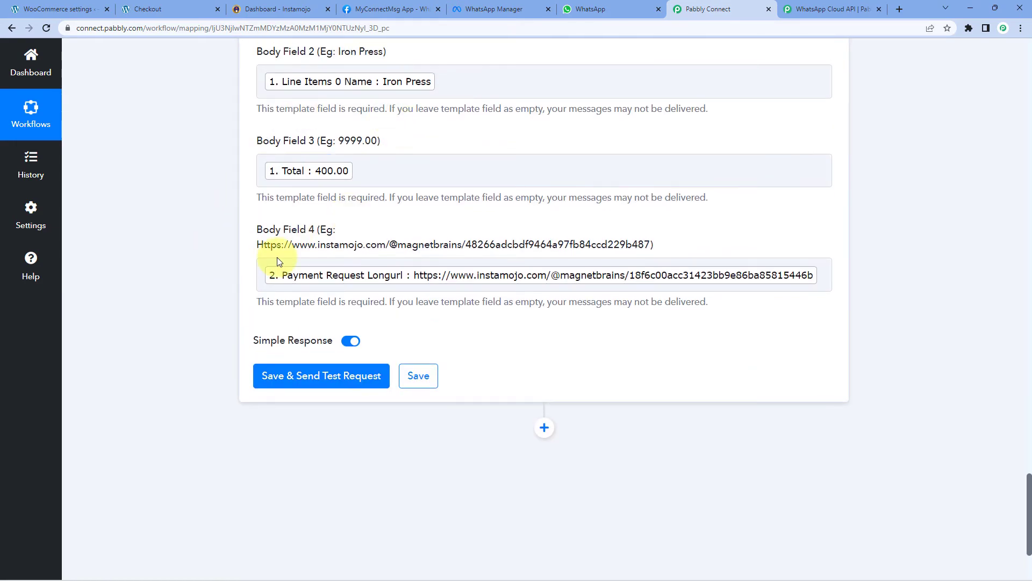
- Save the WhatsApp action with a test request, then open the received chat in WhatsApp Web and accept the business account
click(334, 375)
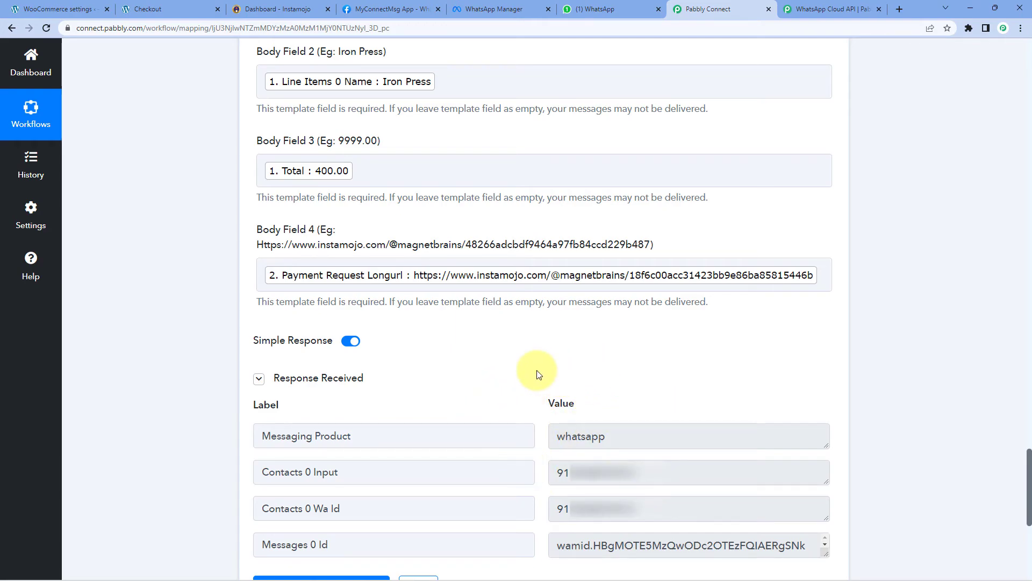
click(598, 4)
click(188, 173)
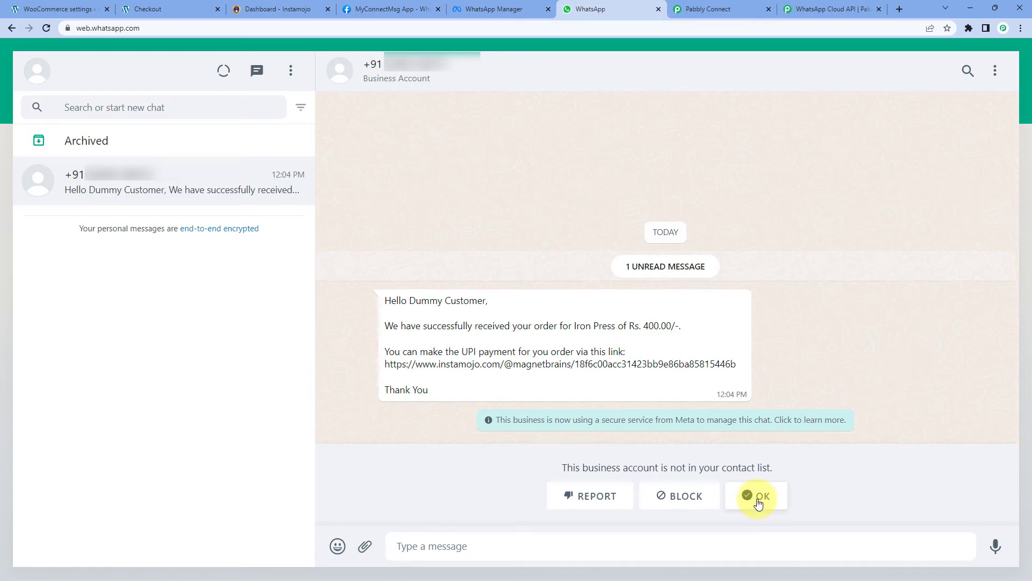
click(758, 503)
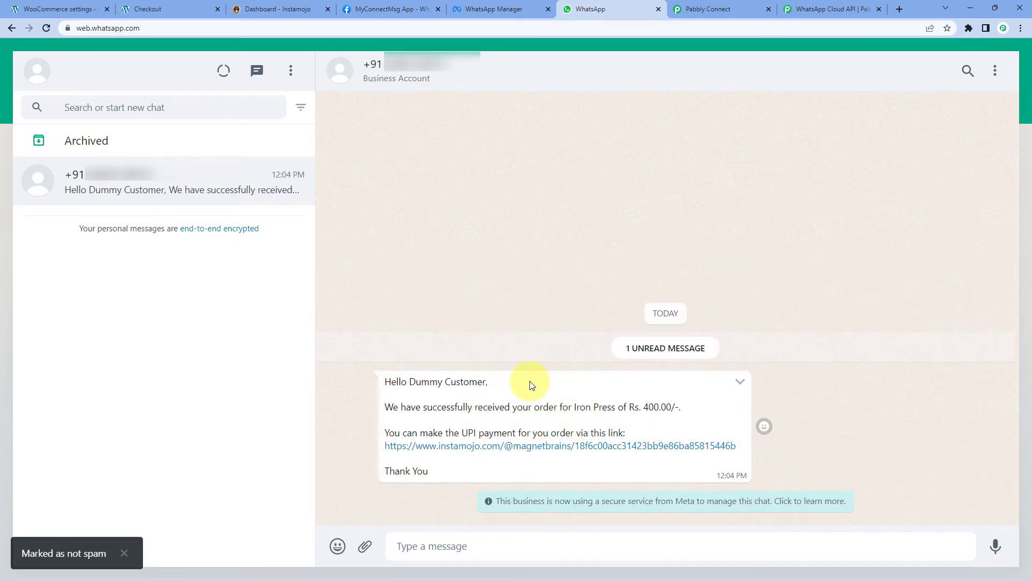
- Check the message's customer name, product and amount against the WooCommerce order, and try its Instamojo payment link
drag(428, 383, 487, 385)
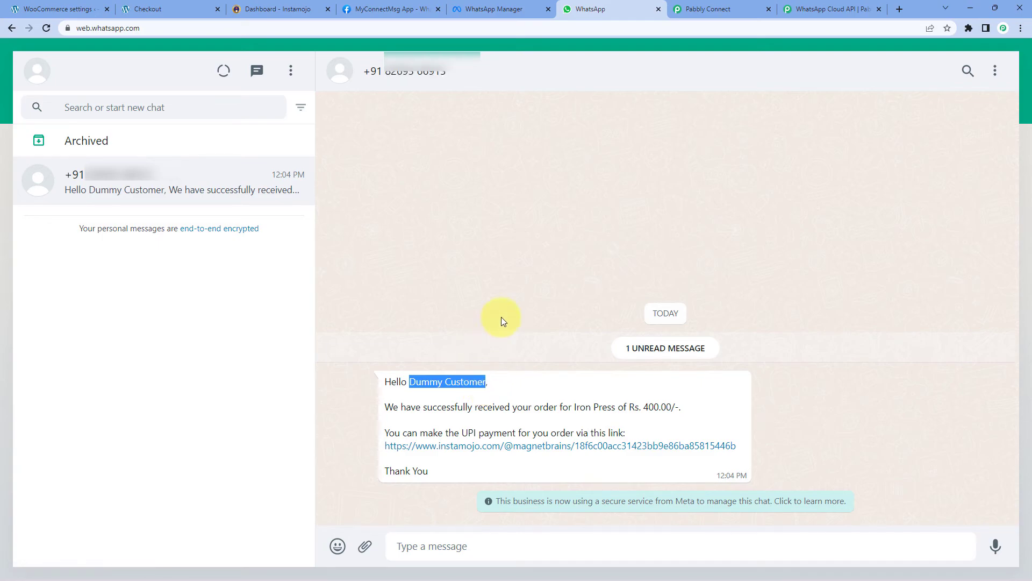
click(162, 9)
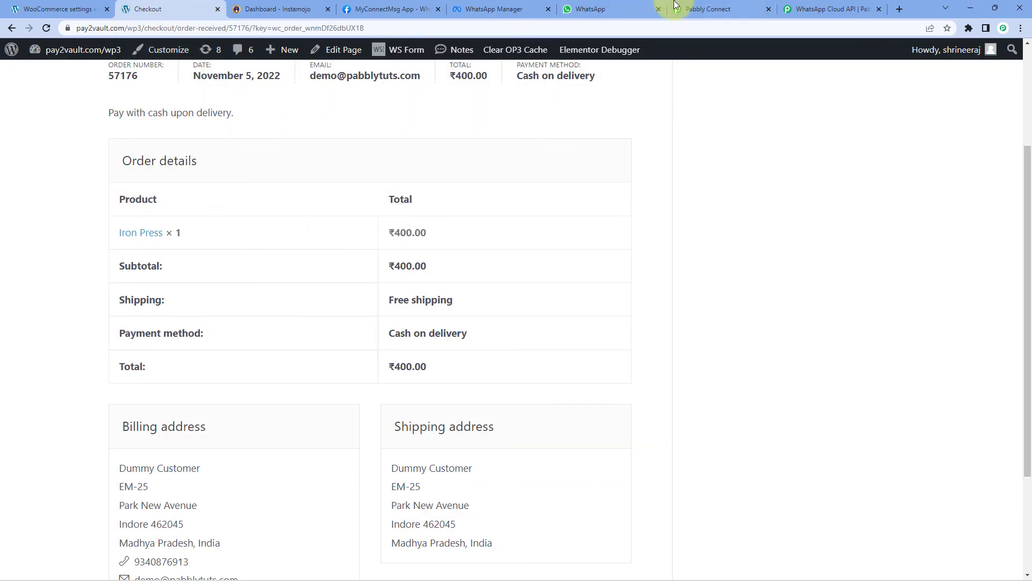
click(594, 3)
click(492, 343)
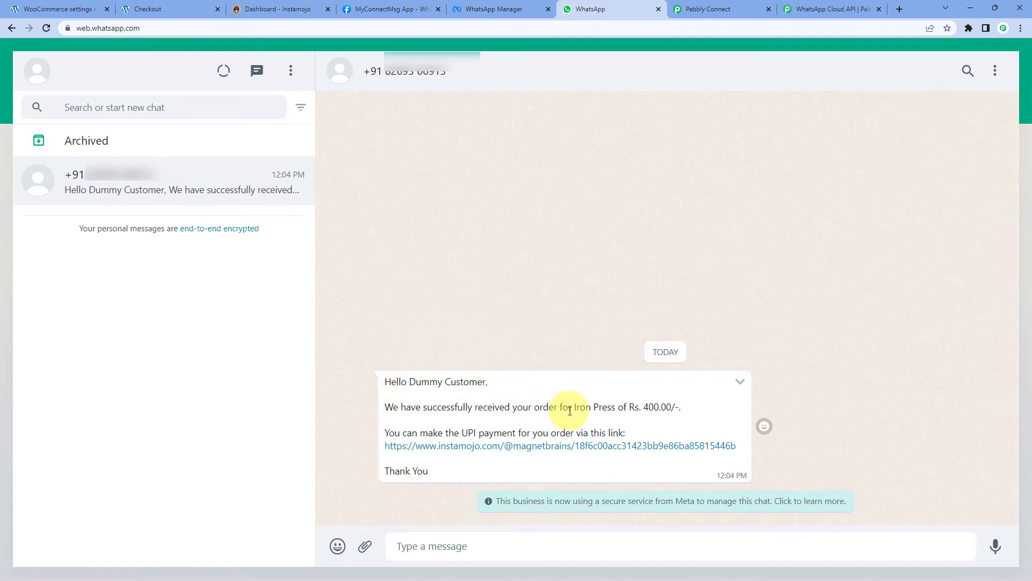
drag(581, 409, 666, 408)
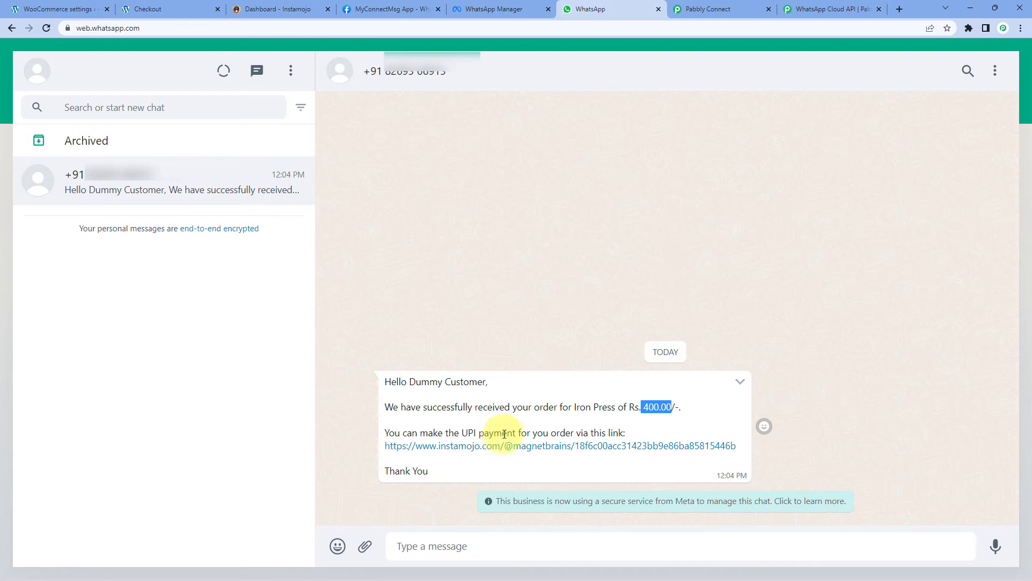
click(596, 446)
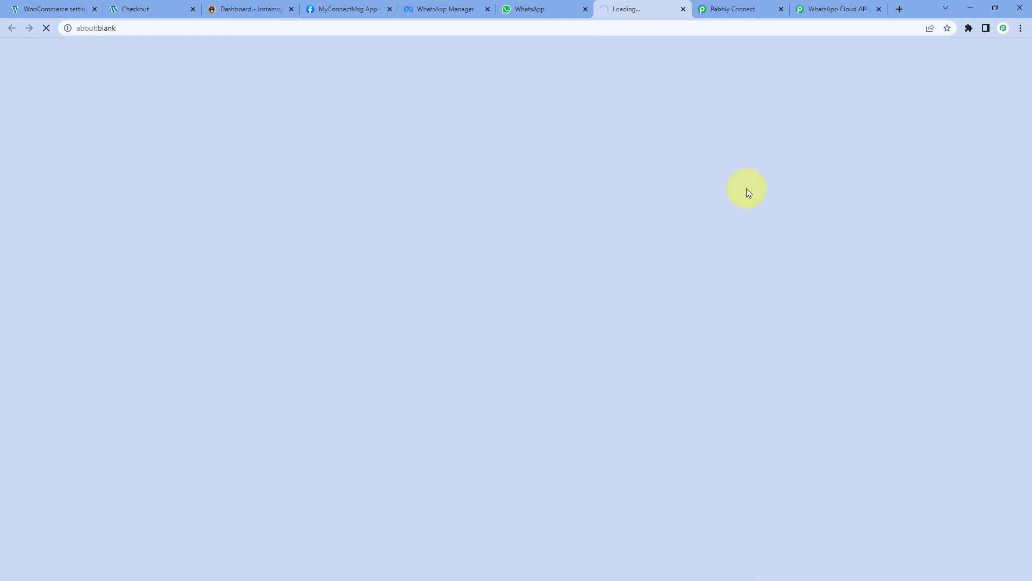
click(683, 10)
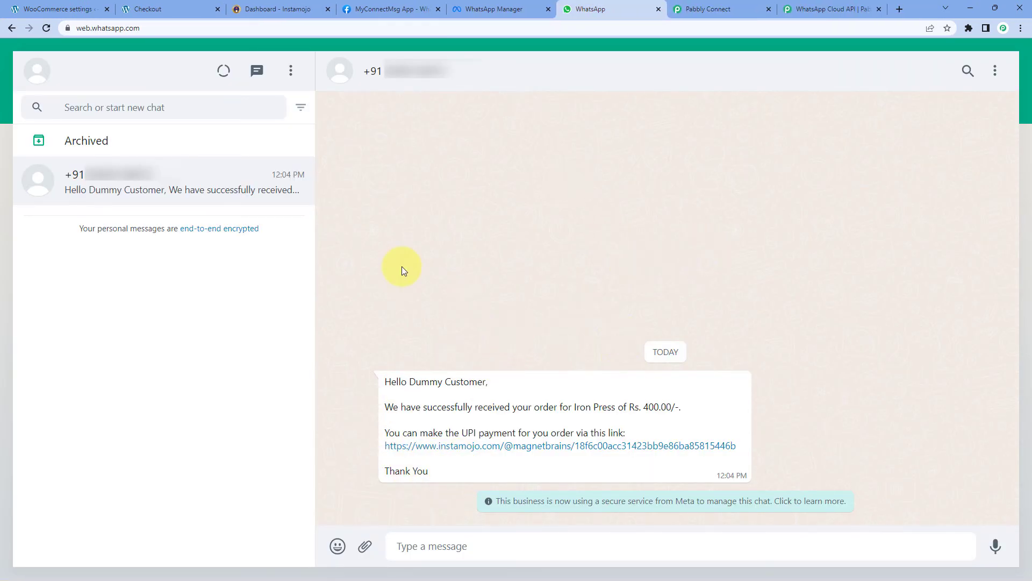
- Check the template body in WhatsApp Manager, then return to Pabbly Connect and collapse the workflow steps to review the whole flow
click(481, 9)
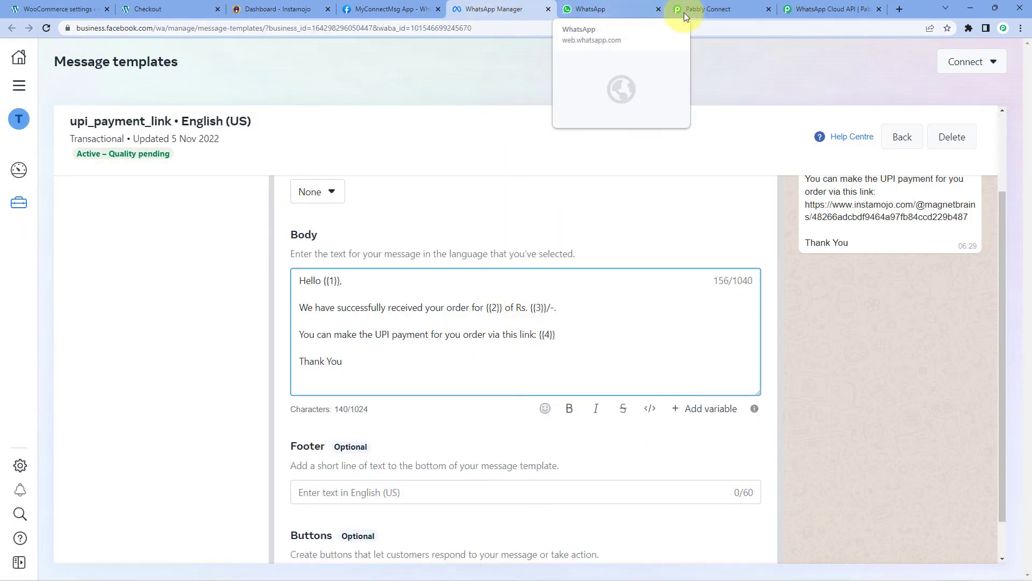
click(704, 10)
scroll(898, 219, up, 15)
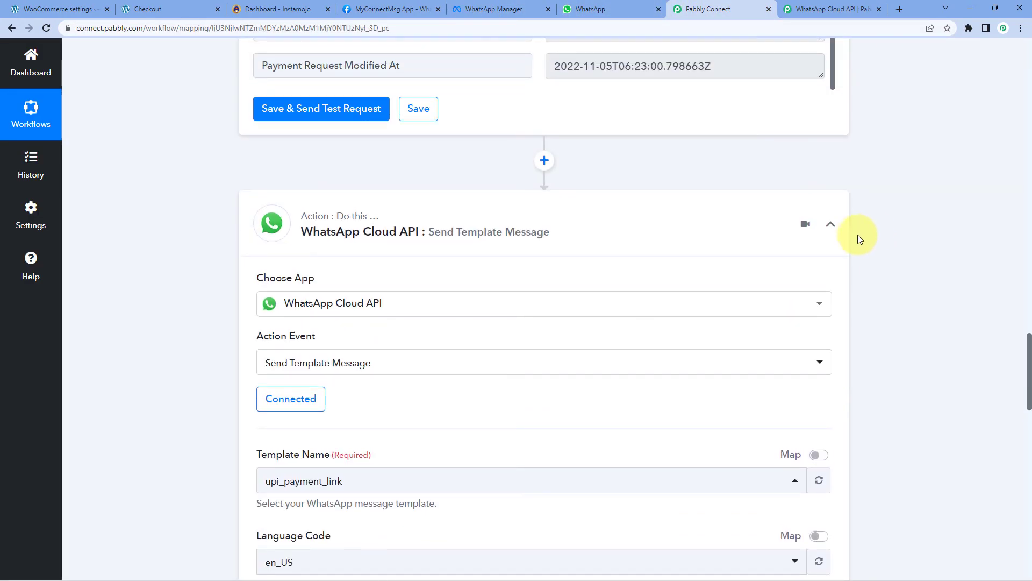
scroll(840, 231, up, 20)
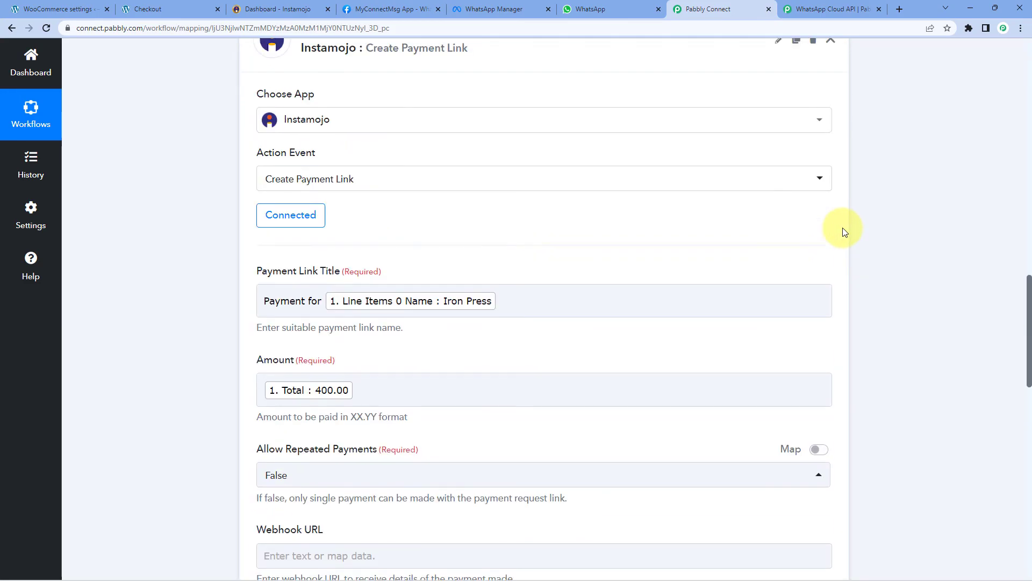
scroll(839, 169, up, 20)
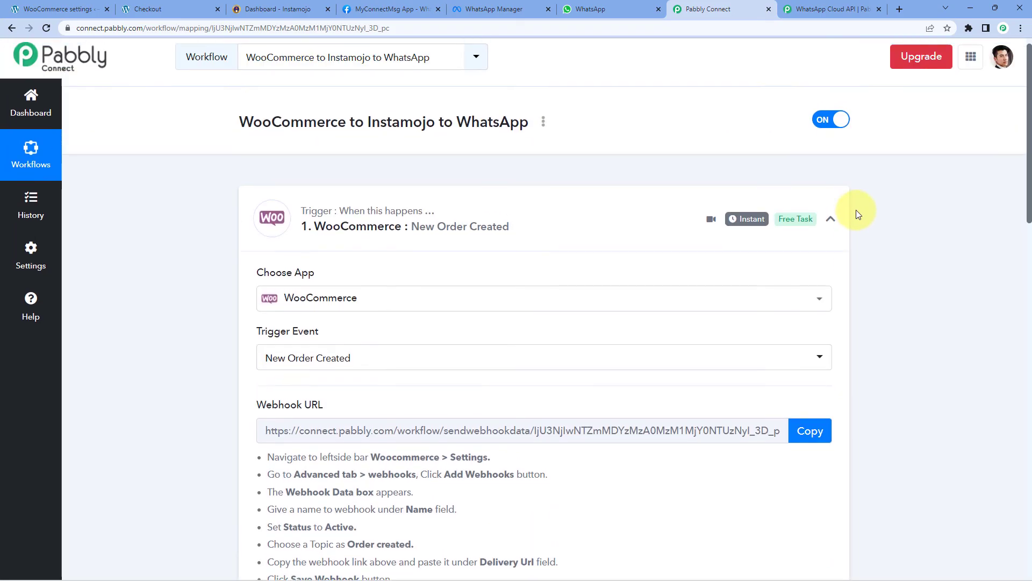
click(832, 231)
scroll(163, 236, down, 1)
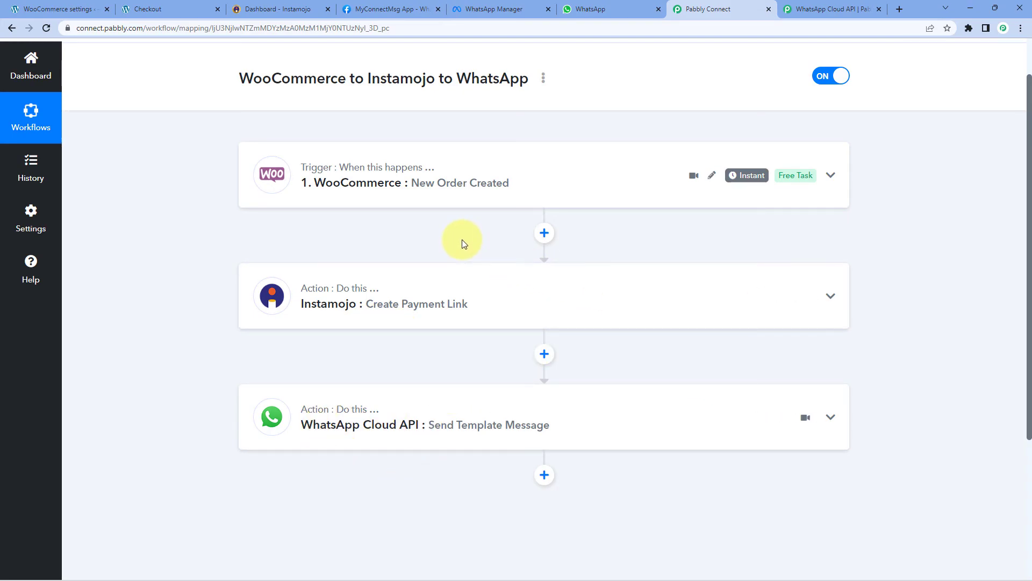
scroll(462, 240, up, 1)
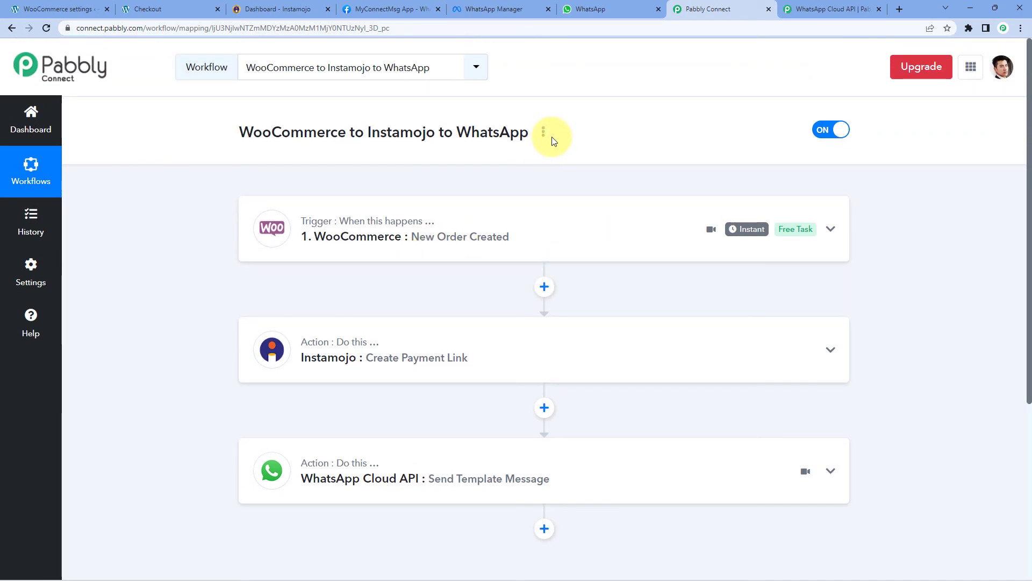
- Go back from the order confirmation to the WooCommerce shop and add the Microphone to the cart
click(142, 7)
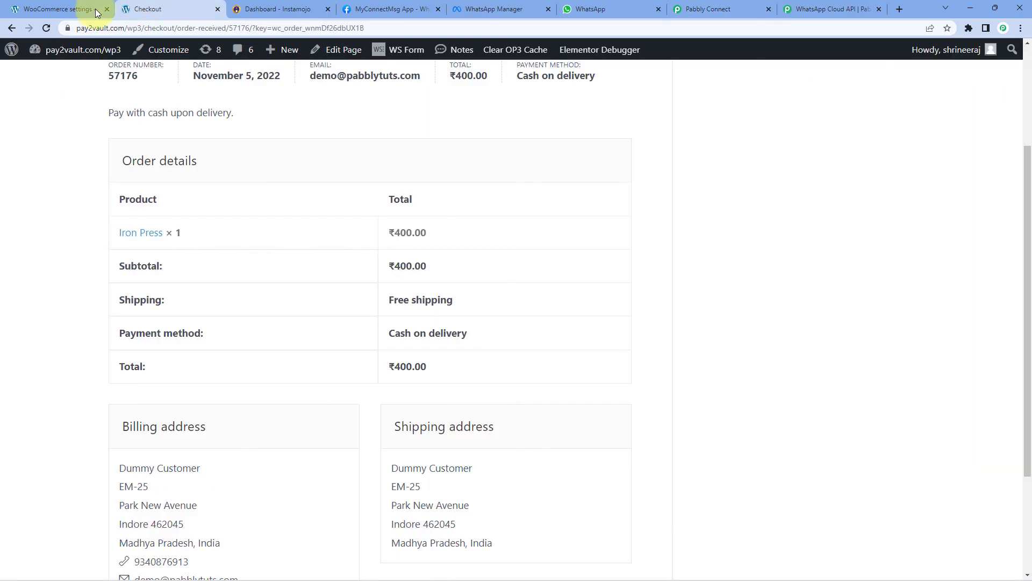
click(10, 29)
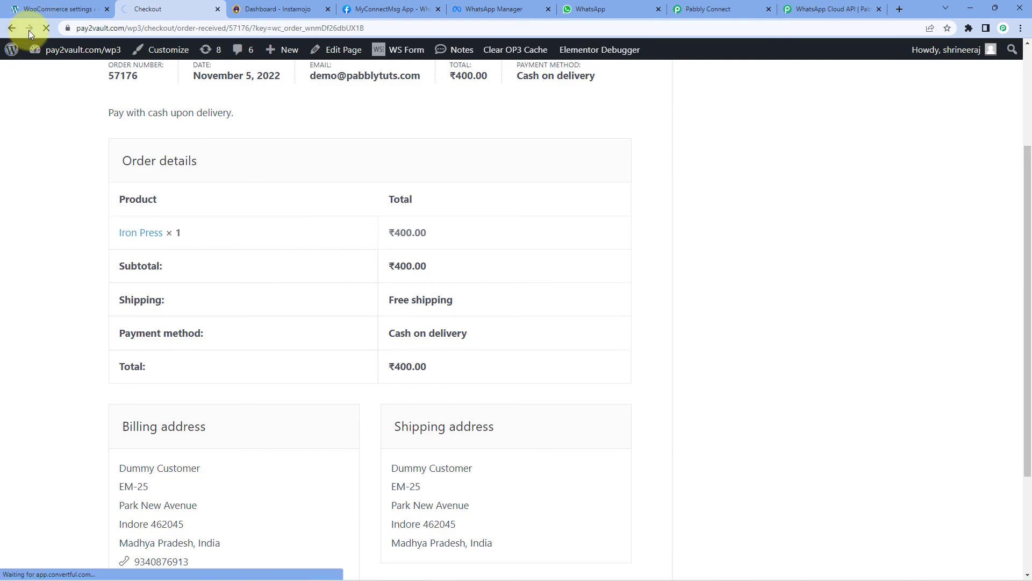
click(11, 28)
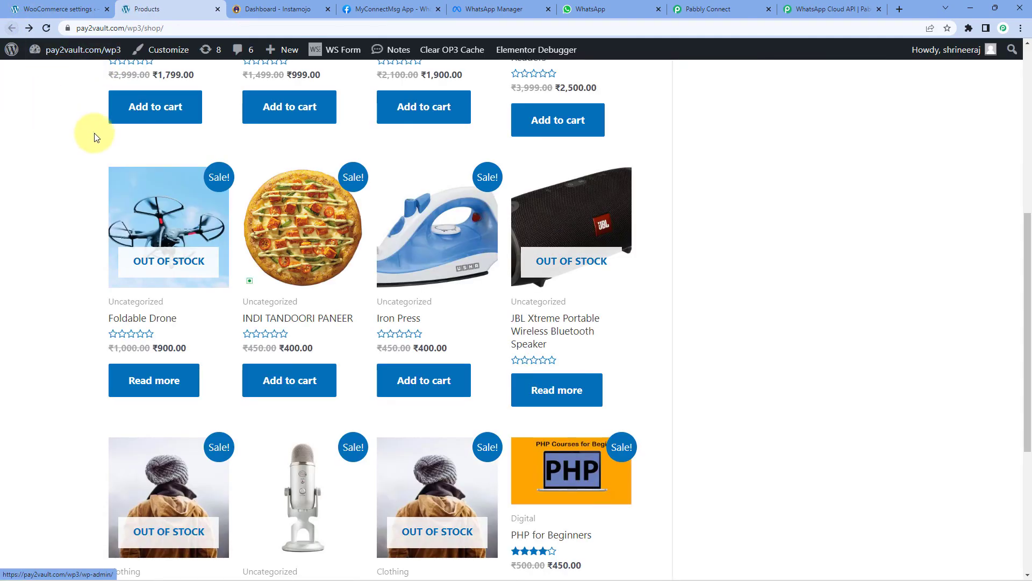
scroll(76, 185, down, 4)
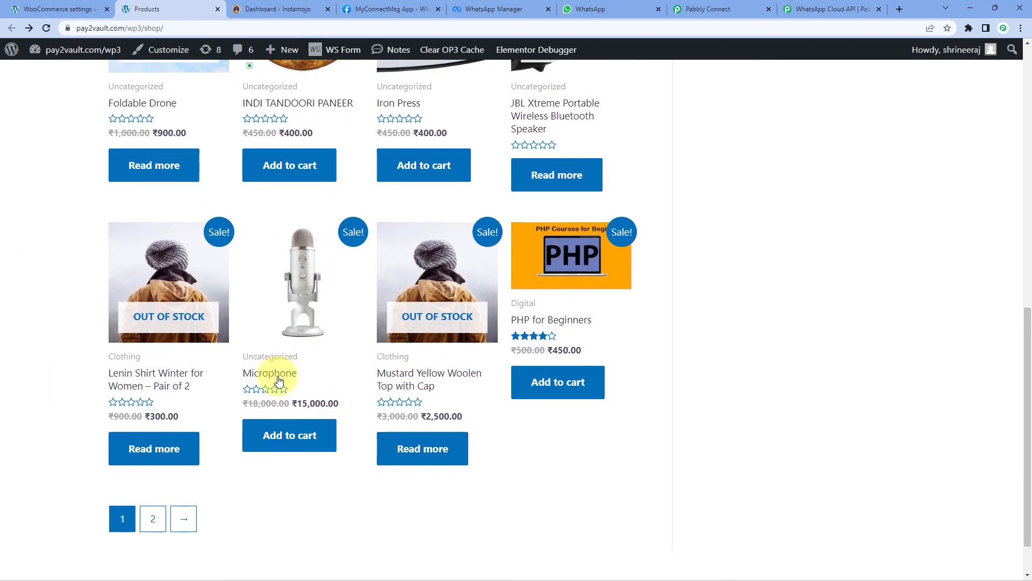
click(279, 433)
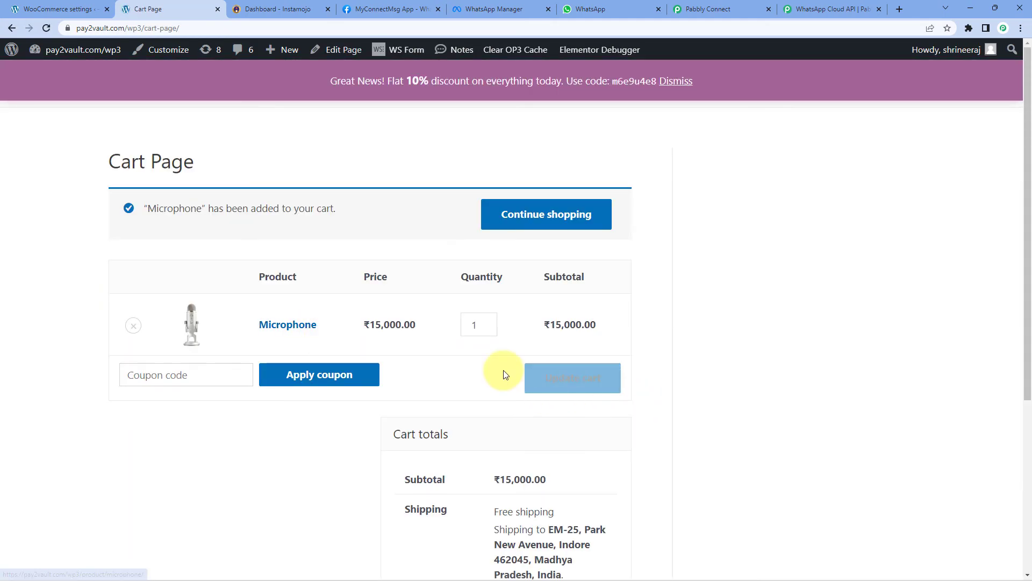
- Proceed from the cart to checkout and place the Microphone order with cash on delivery
scroll(498, 373, down, 4)
click(567, 464)
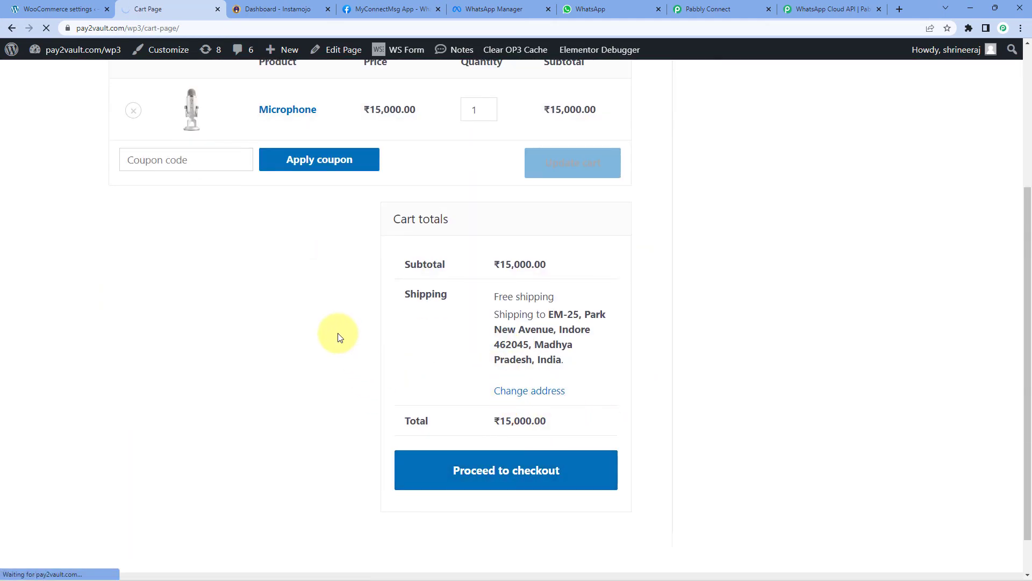
scroll(297, 283, down, 6)
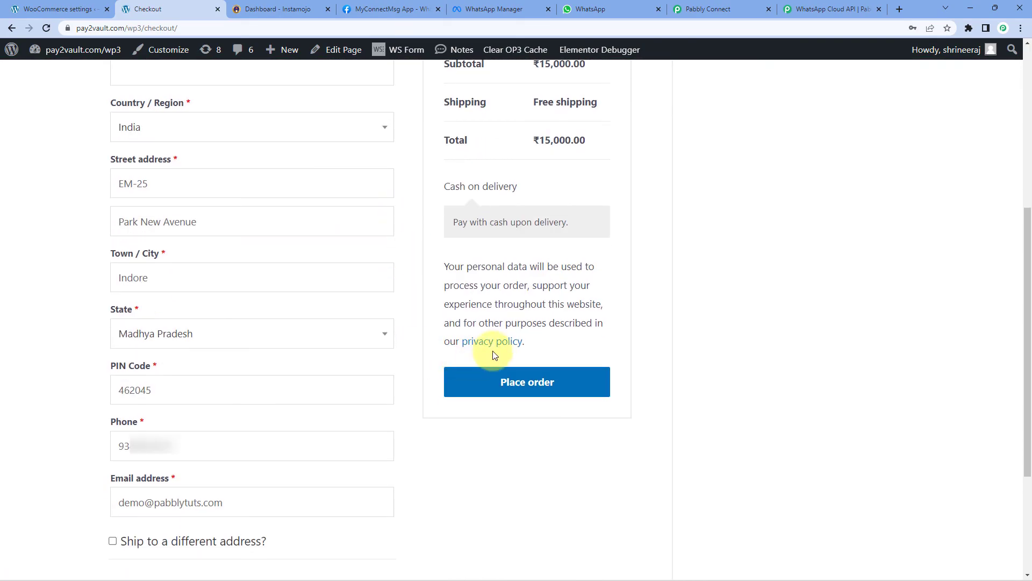
click(507, 389)
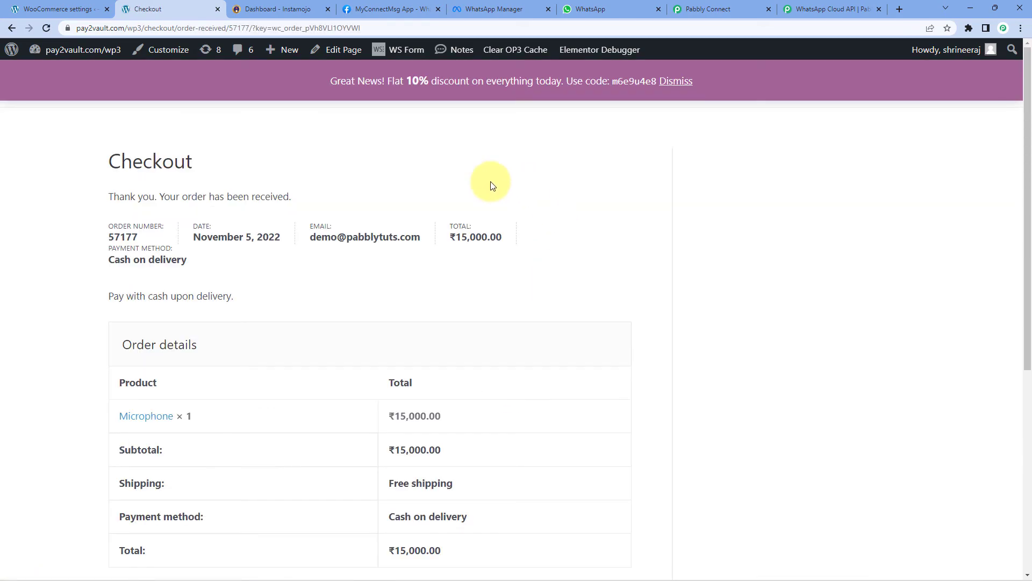
- Check the product, amount and billing details of the Microphone order on the order confirmation page
click(676, 80)
scroll(508, 142, down, 4)
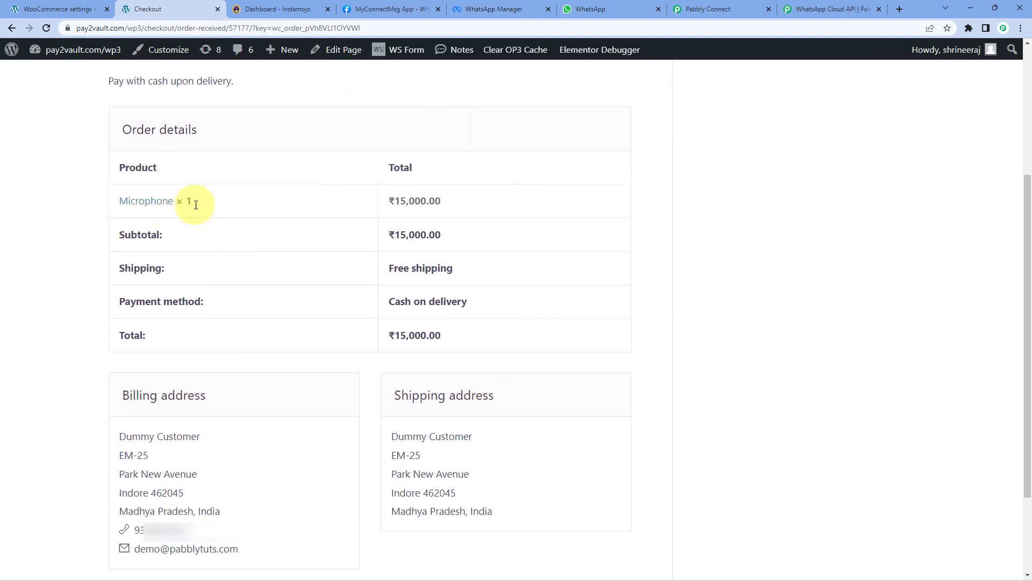
drag(456, 201, 388, 205)
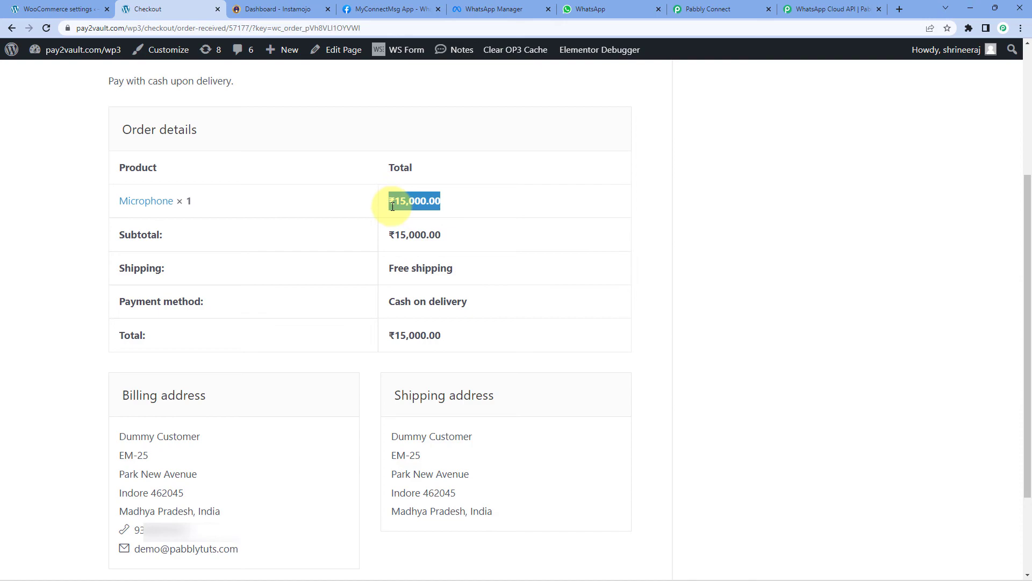
click(360, 138)
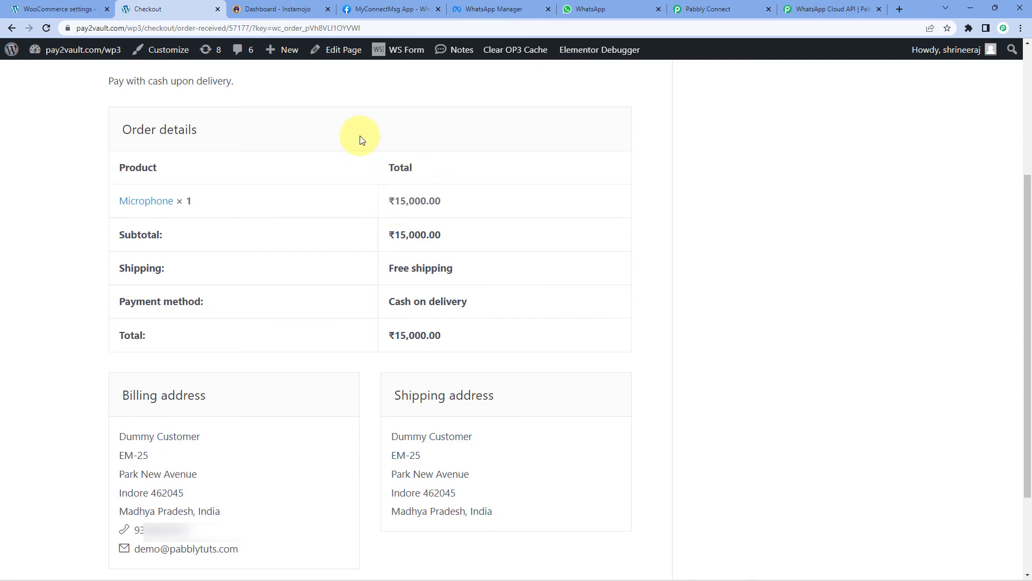
scroll(369, 144, up, 2)
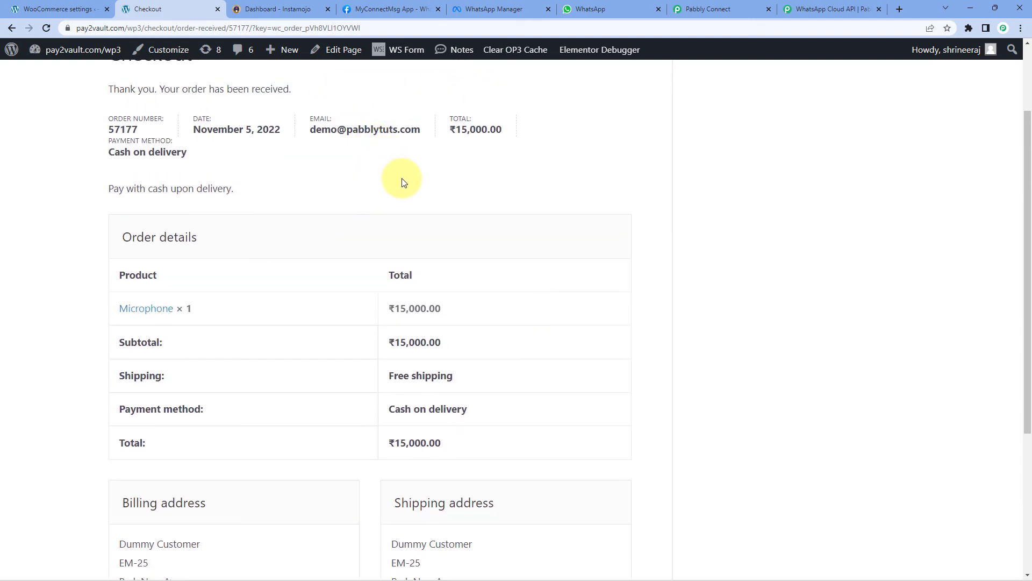
- Compare the Microphone order's WhatsApp message and its Instamojo payment page with the order, then return to the Pabbly Connect workflow
click(629, 8)
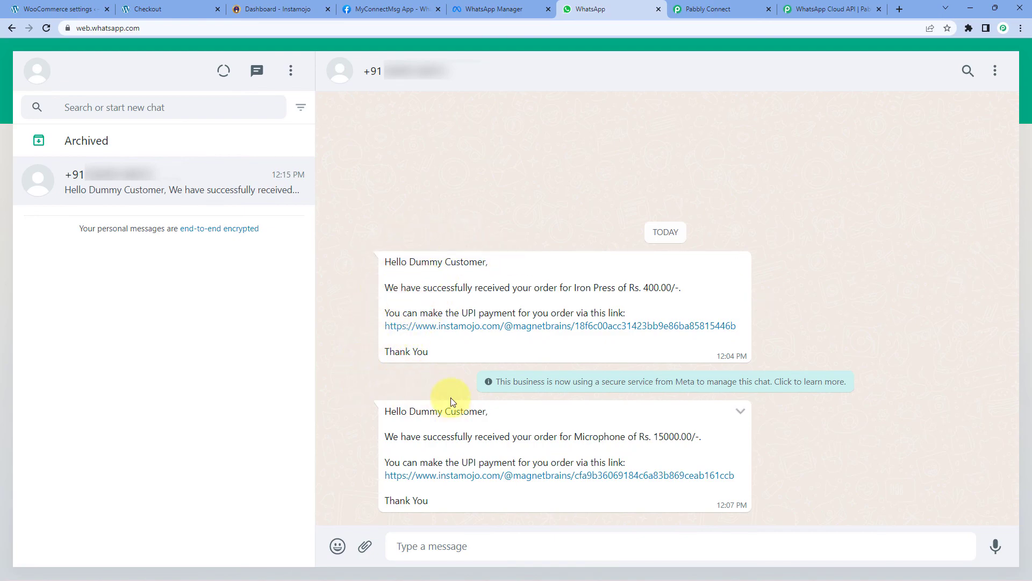
drag(408, 411, 486, 414)
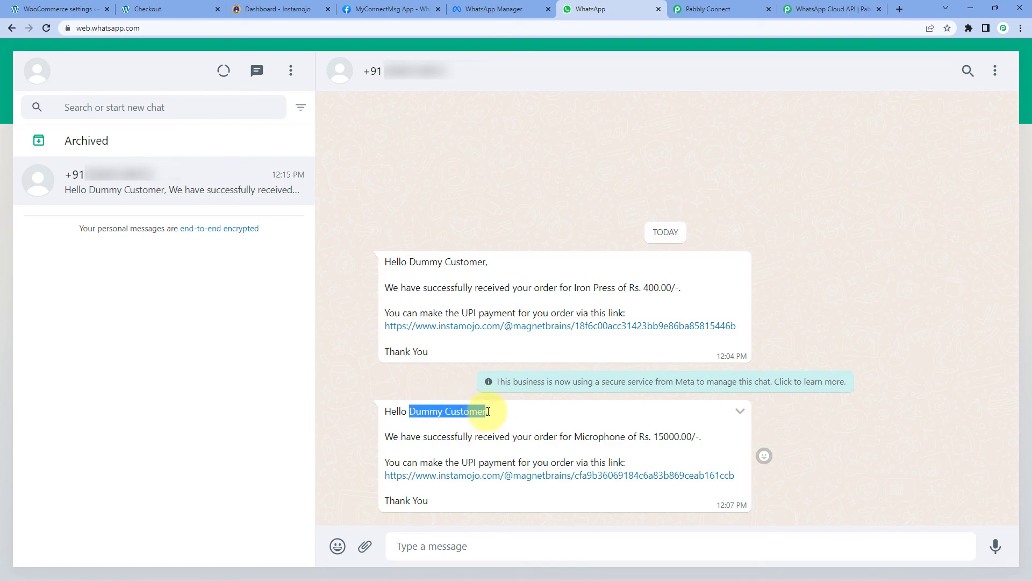
drag(575, 436, 681, 436)
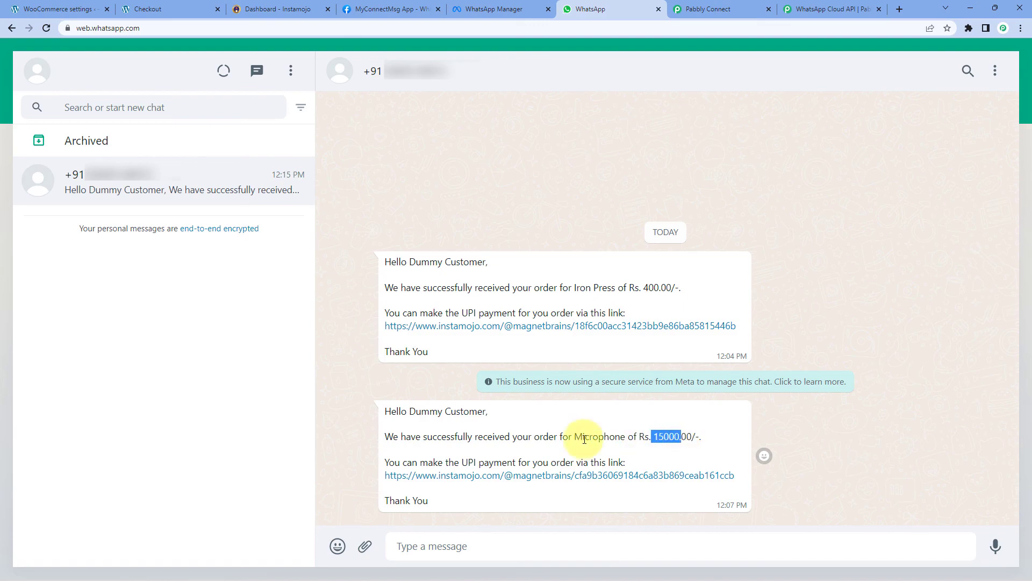
click(541, 480)
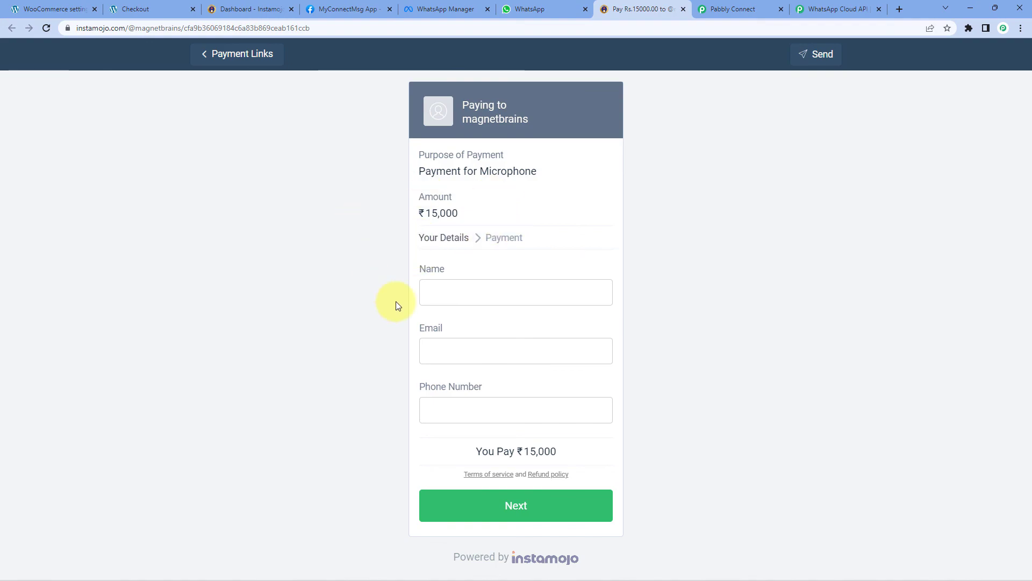
click(684, 10)
click(621, 8)
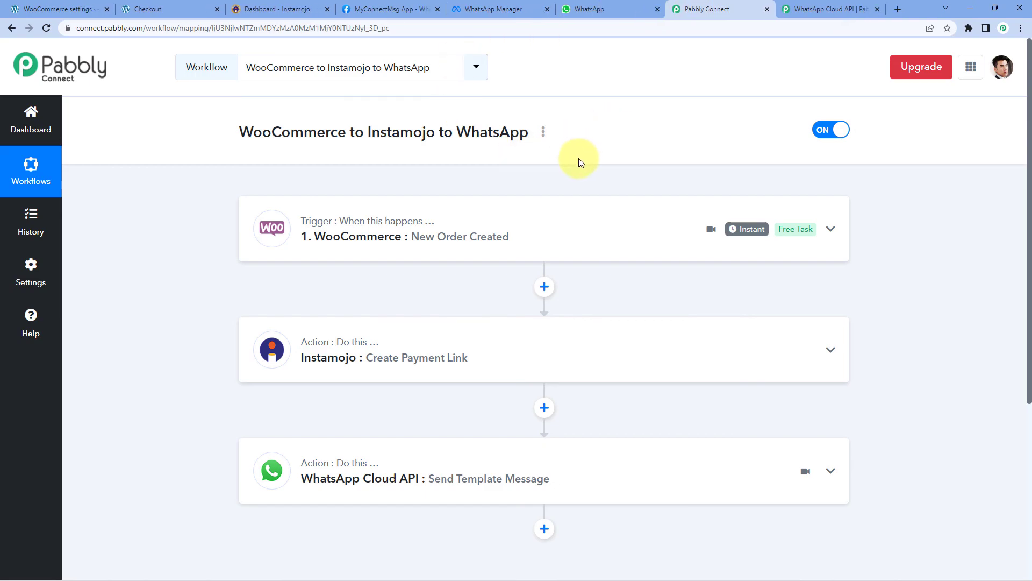